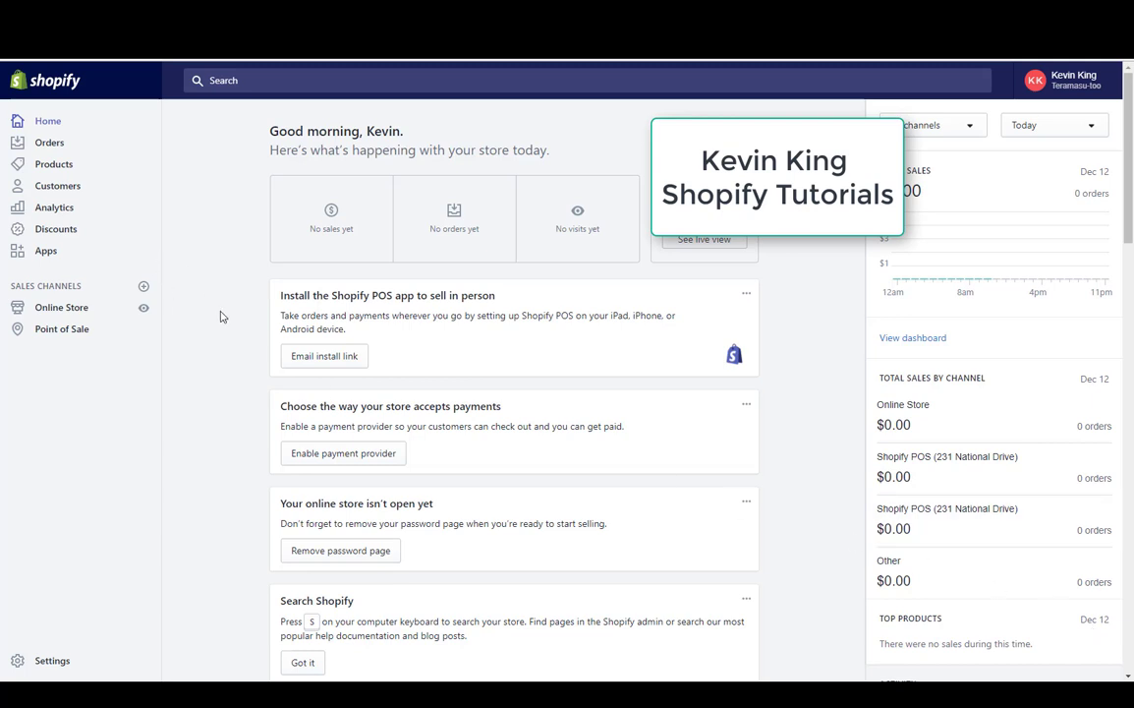
Step: Open the product list and examine it sorted by product name, inventory, type and vendor, ending with ascending product name
click(44, 170)
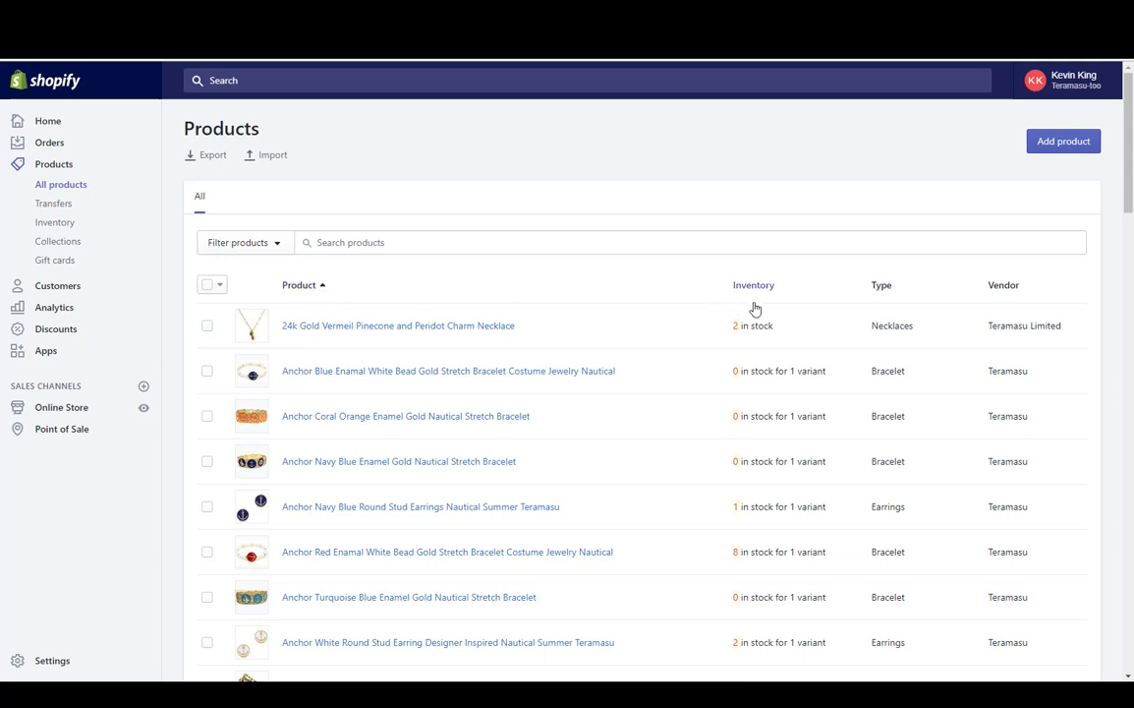
click(299, 285)
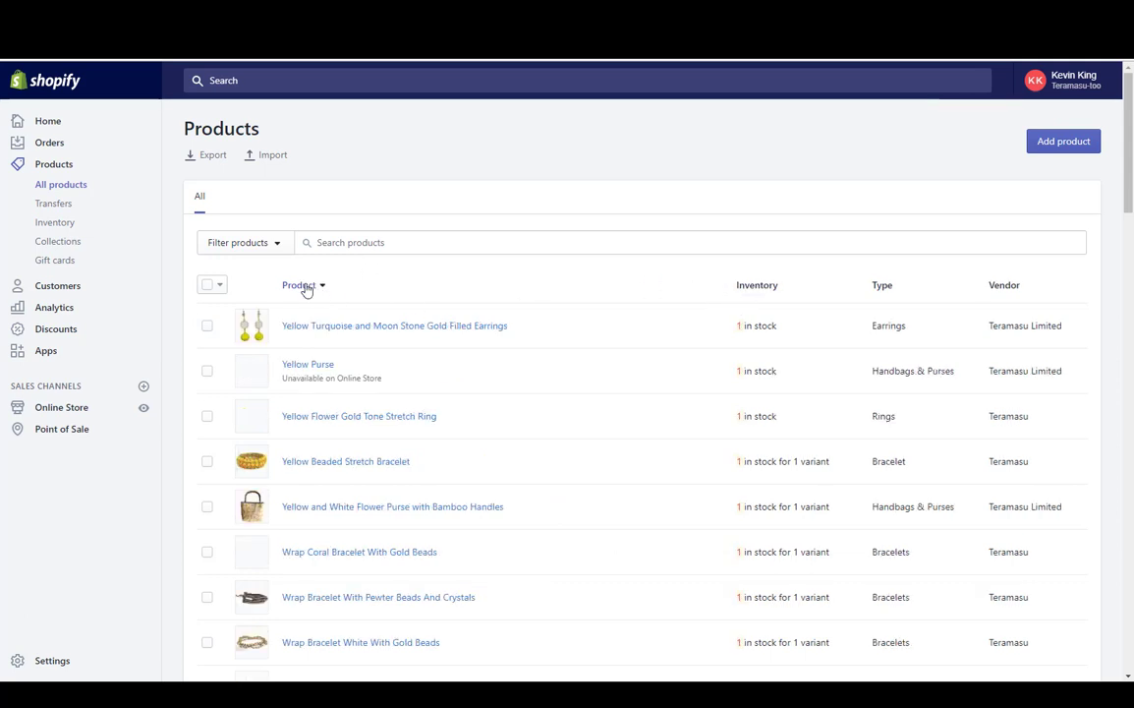
click(298, 285)
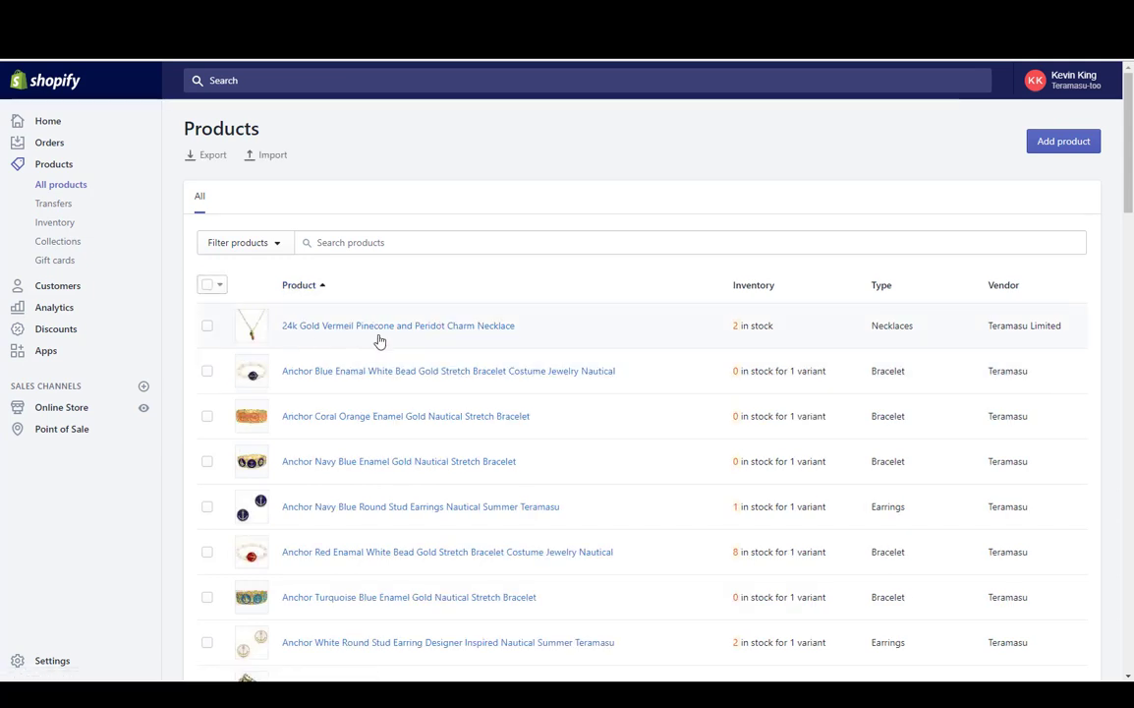
click(749, 295)
click(937, 287)
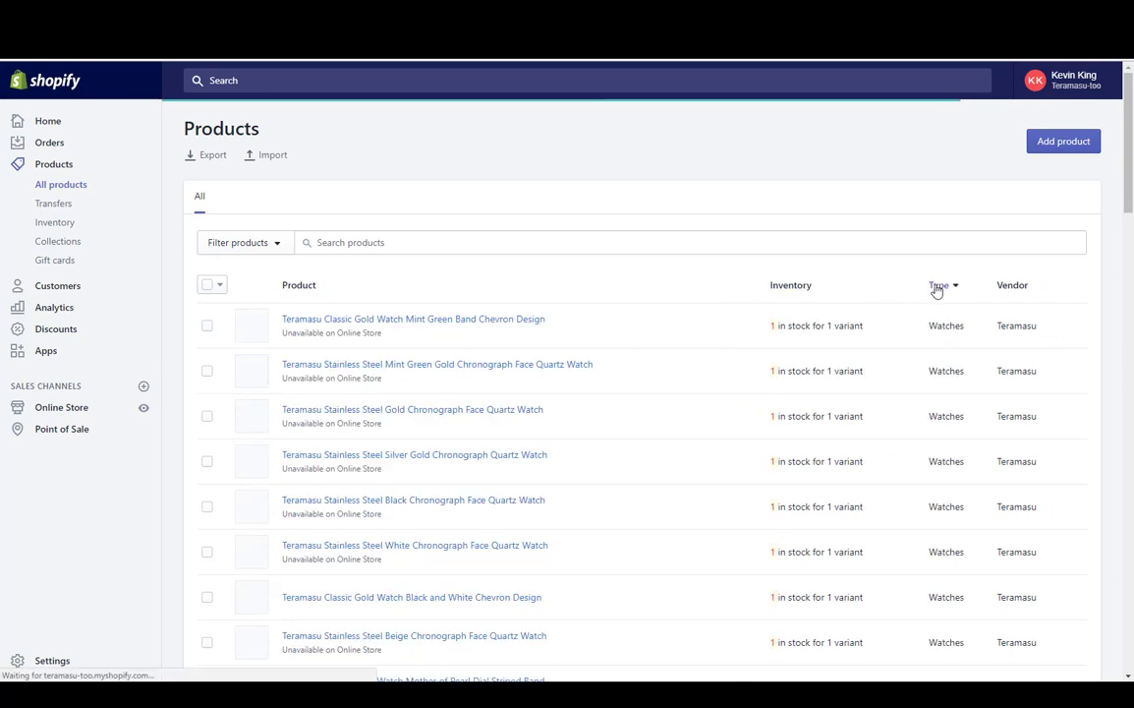
click(1007, 290)
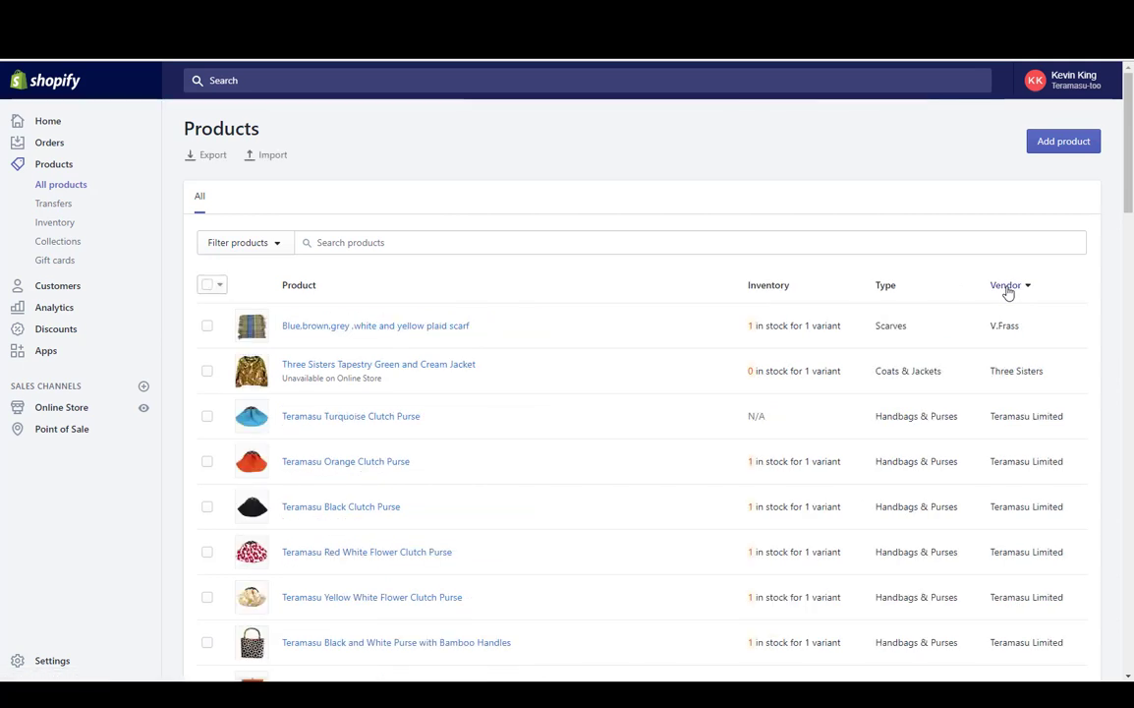
click(302, 291)
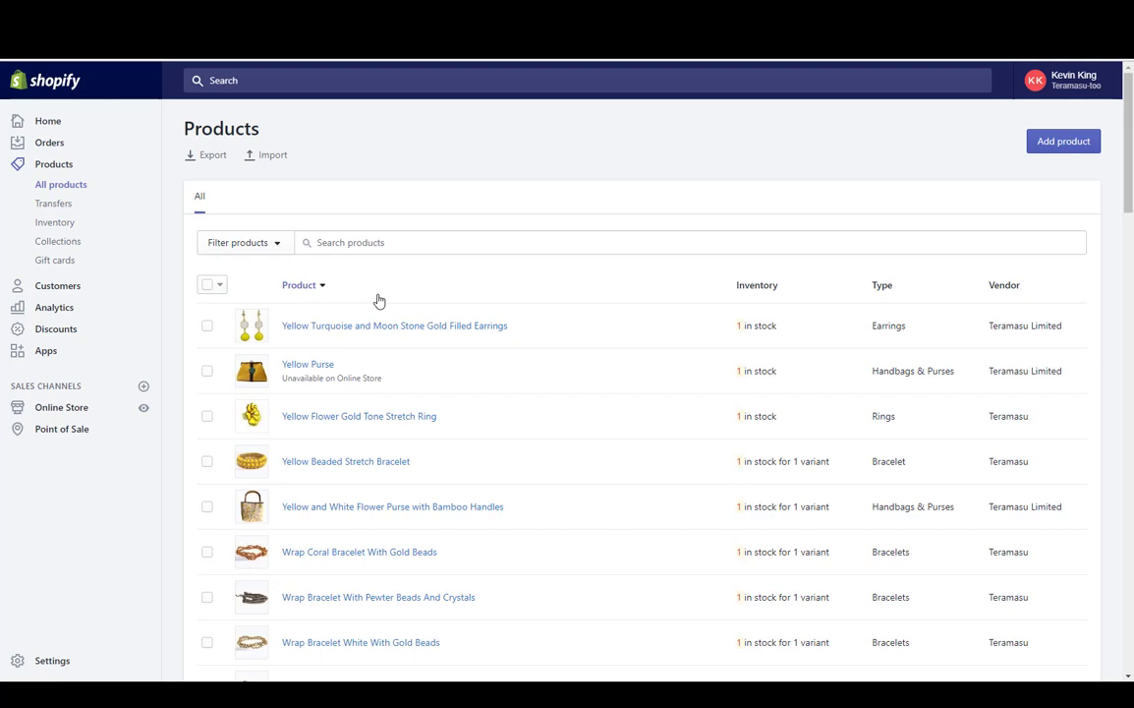
click(291, 287)
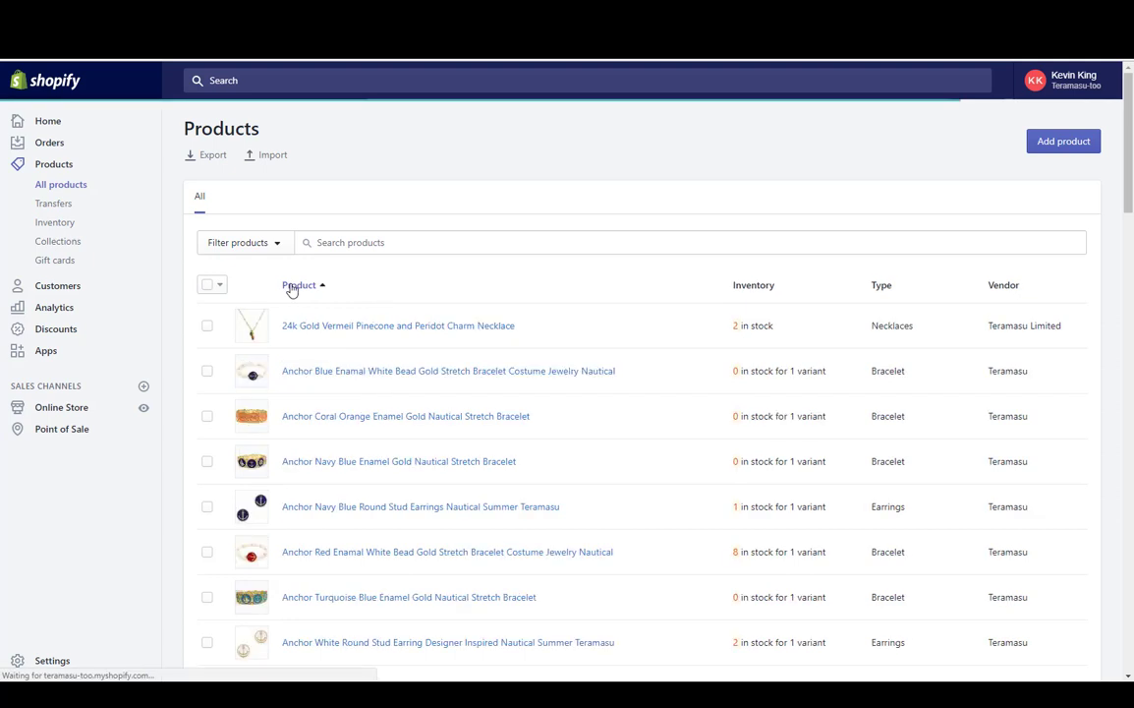
Step: Start a new product and paste in the title "Cone Shell Jade Necklace with Moon Stone"
click(1039, 146)
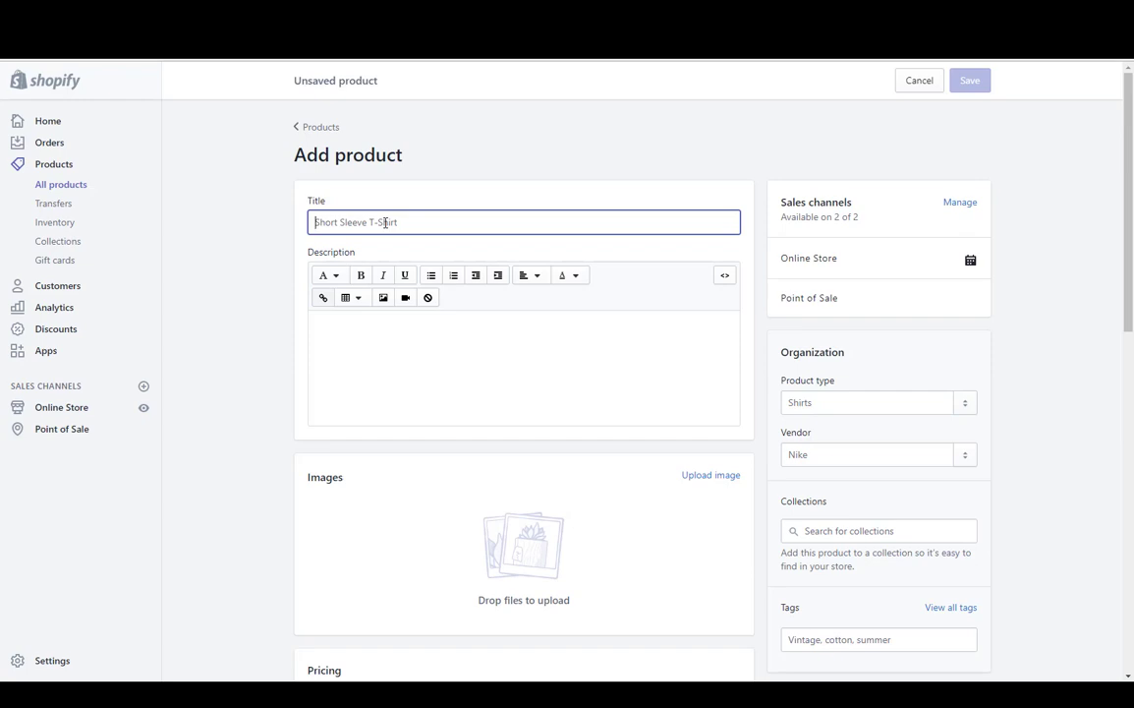
key(alt+Tab)
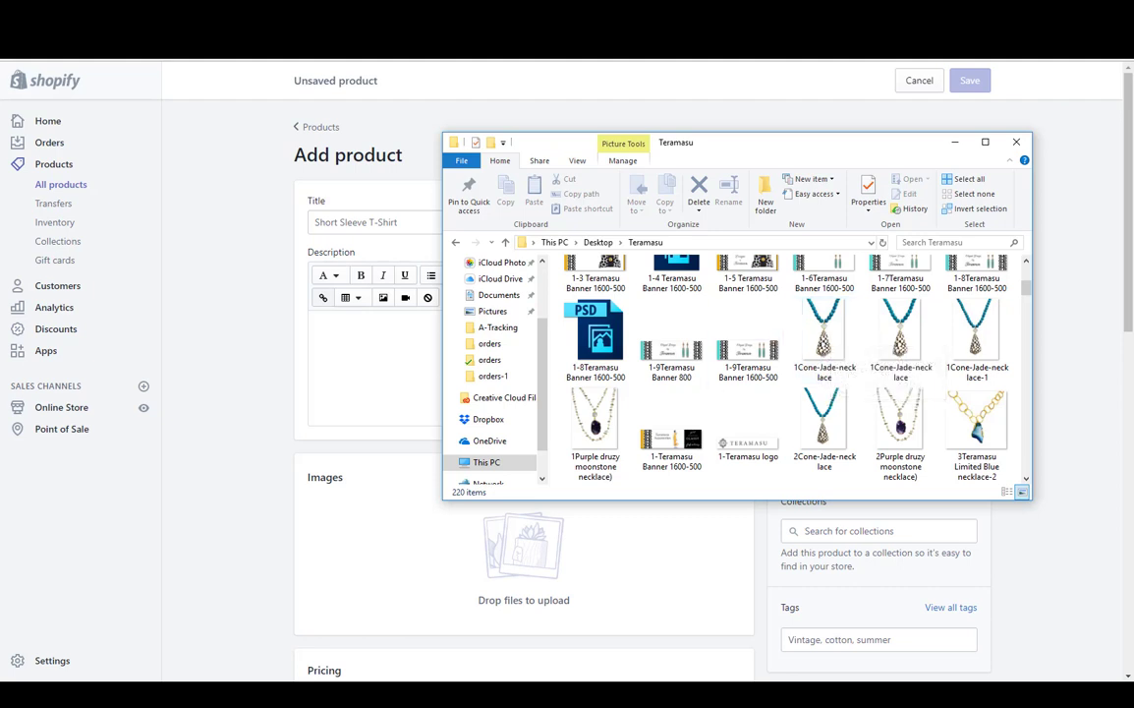
click(315, 696)
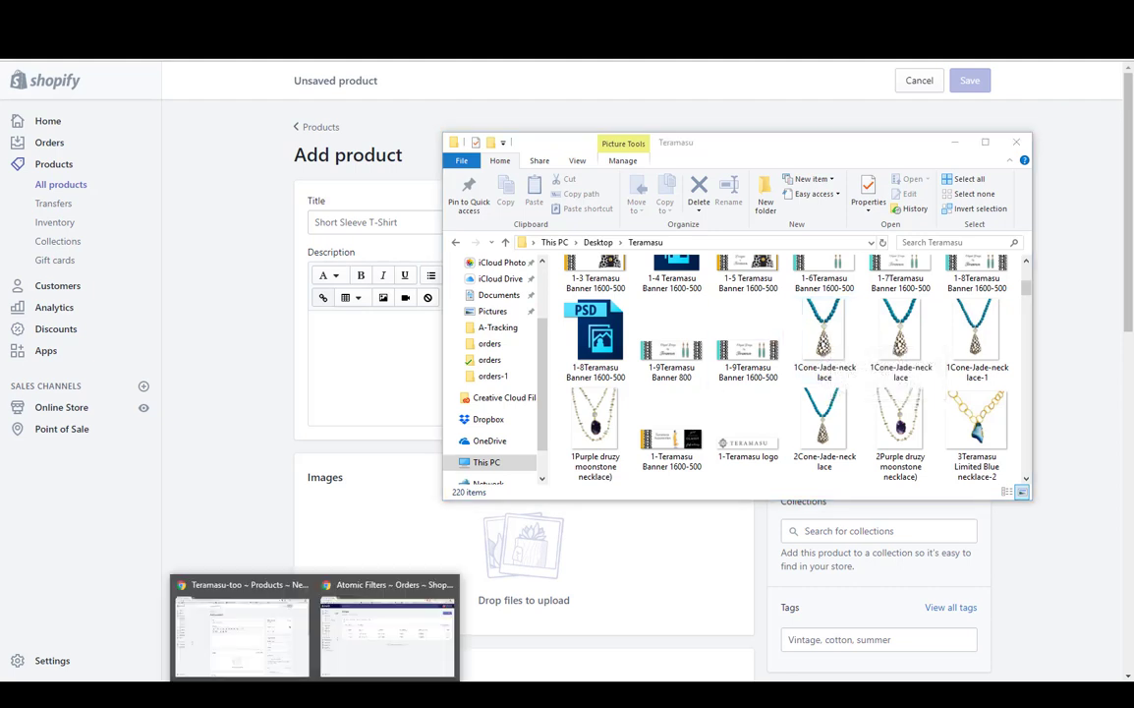
click(274, 344)
click(365, 218)
right_click(365, 218)
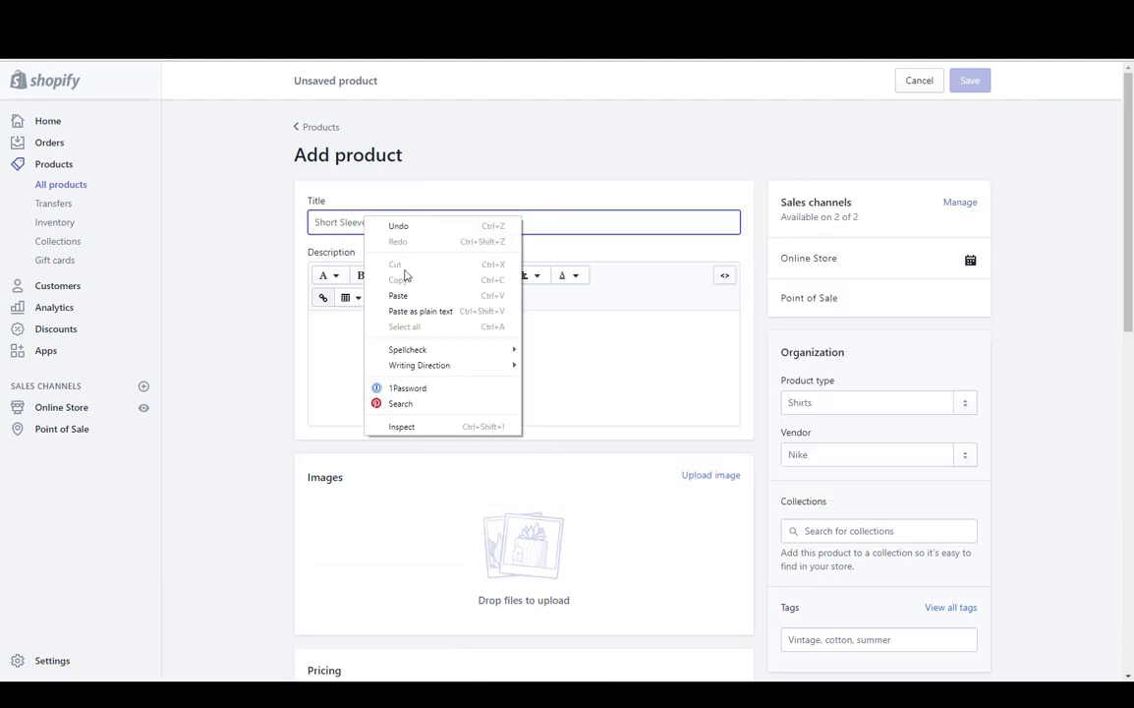
click(397, 294)
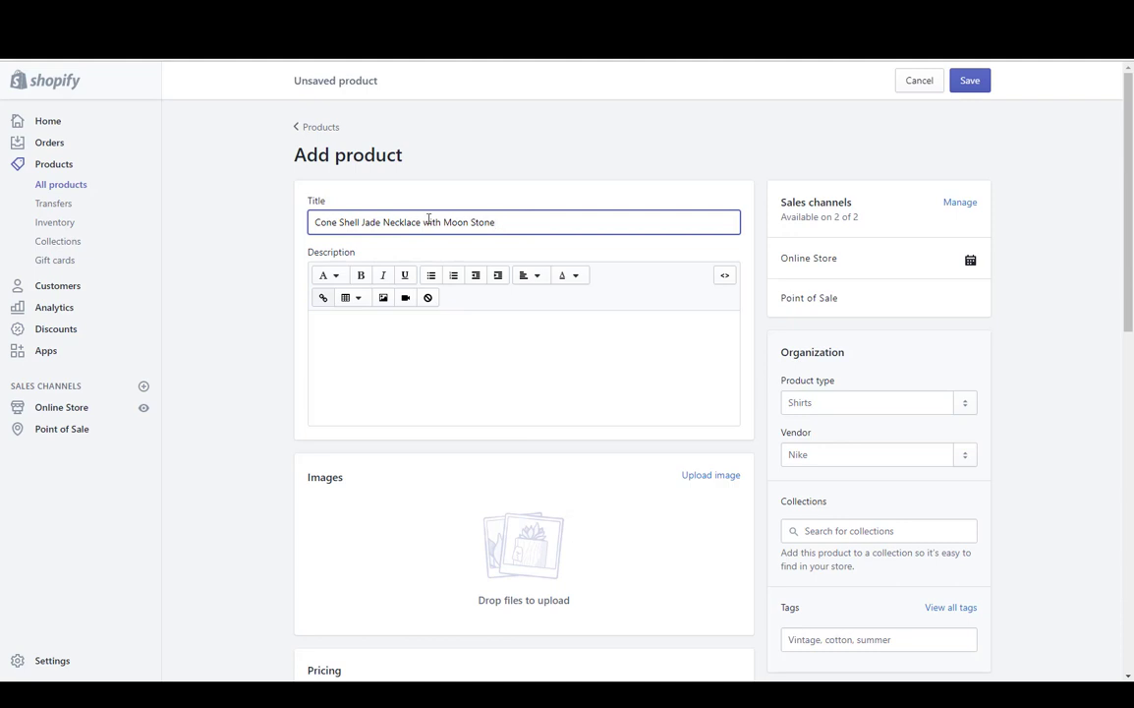
Step: Copy the product title "Cone Shell Jade Necklace with Moon Stone" into the product description
click(400, 328)
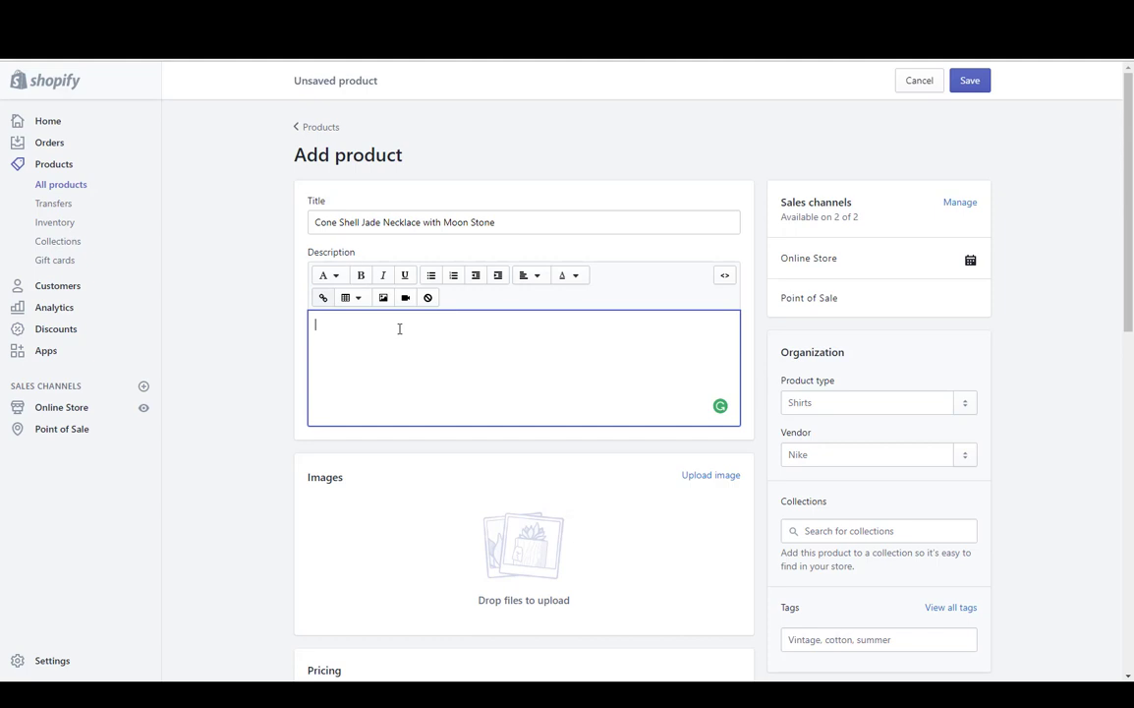
drag(514, 220, 308, 206)
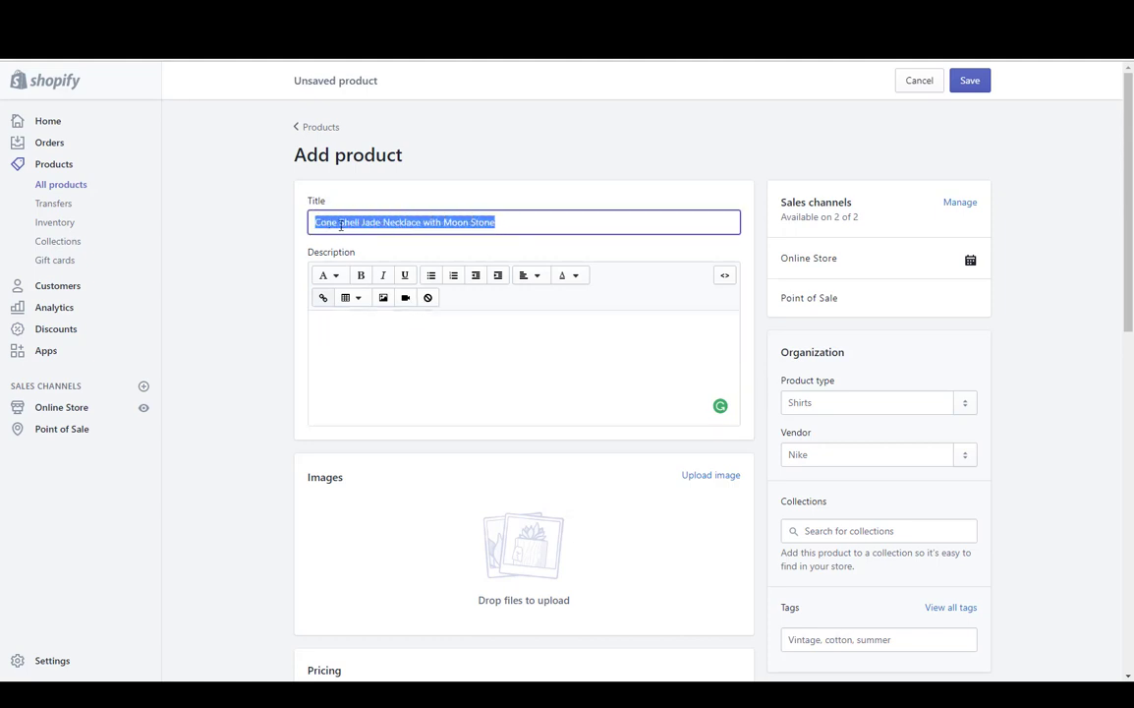
right_click(341, 224)
click(374, 251)
click(369, 329)
right_click(369, 329)
click(402, 408)
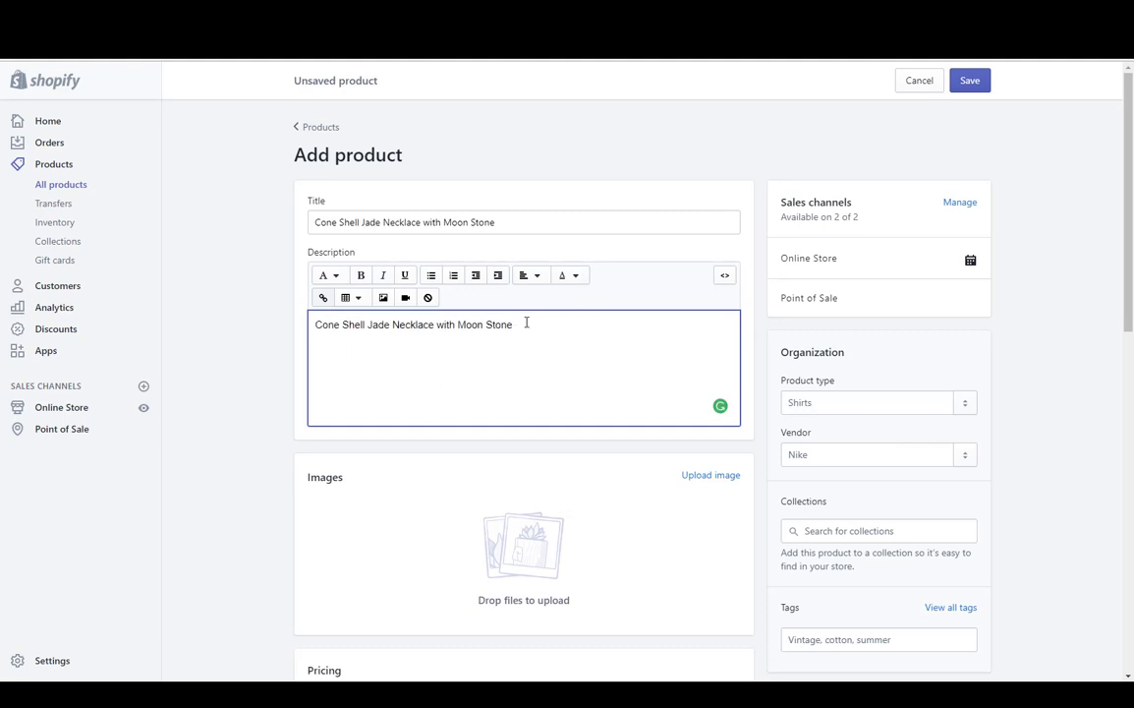
triple_click(505, 225)
drag(504, 225, 381, 217)
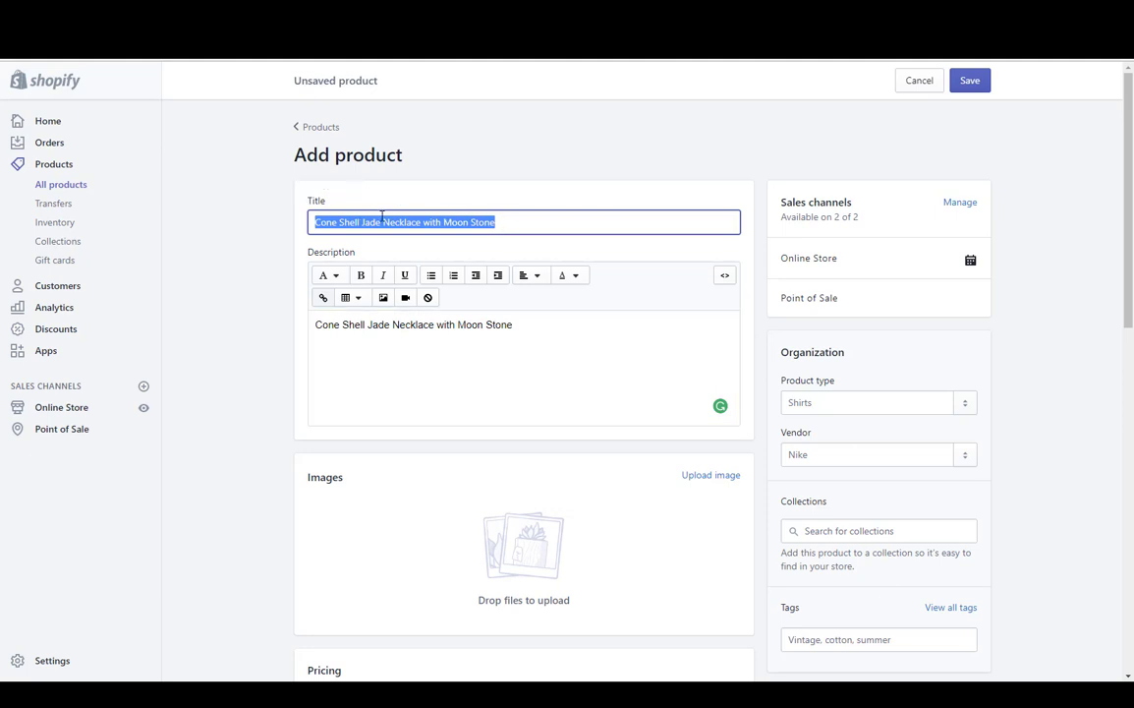
click(537, 334)
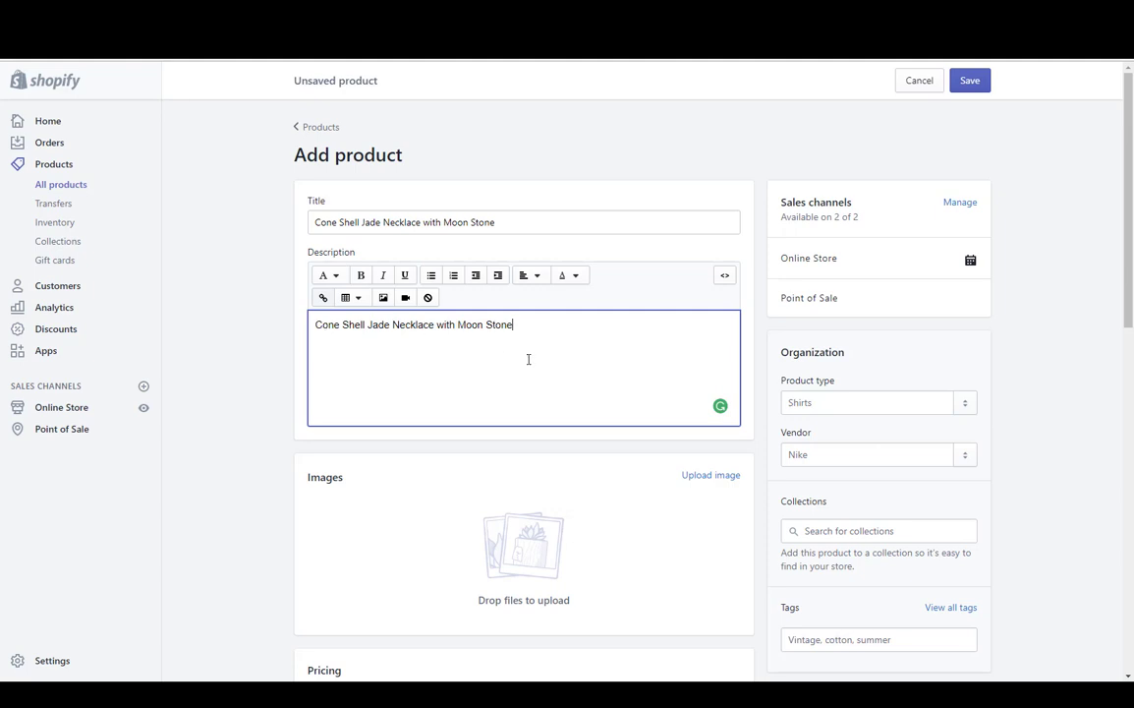
Step: Upload the first 1Cone-Jade-necklace image from the Teramasu folder as the product image
click(704, 477)
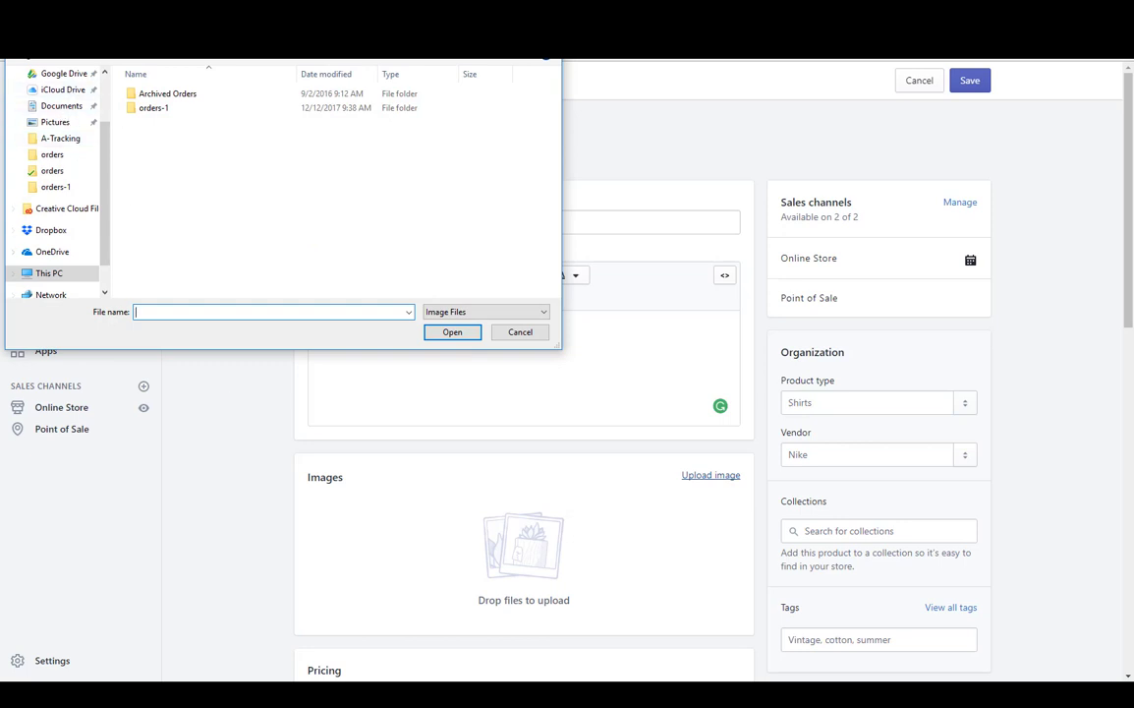
scroll(200, 177, down, 20)
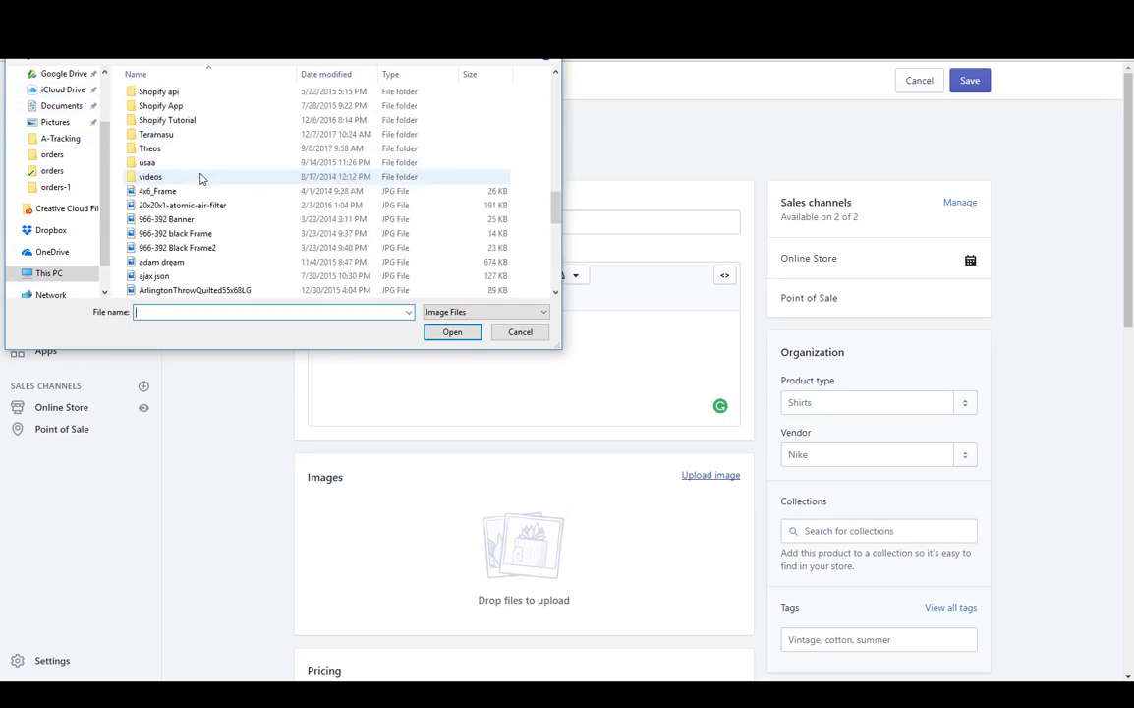
double_click(169, 135)
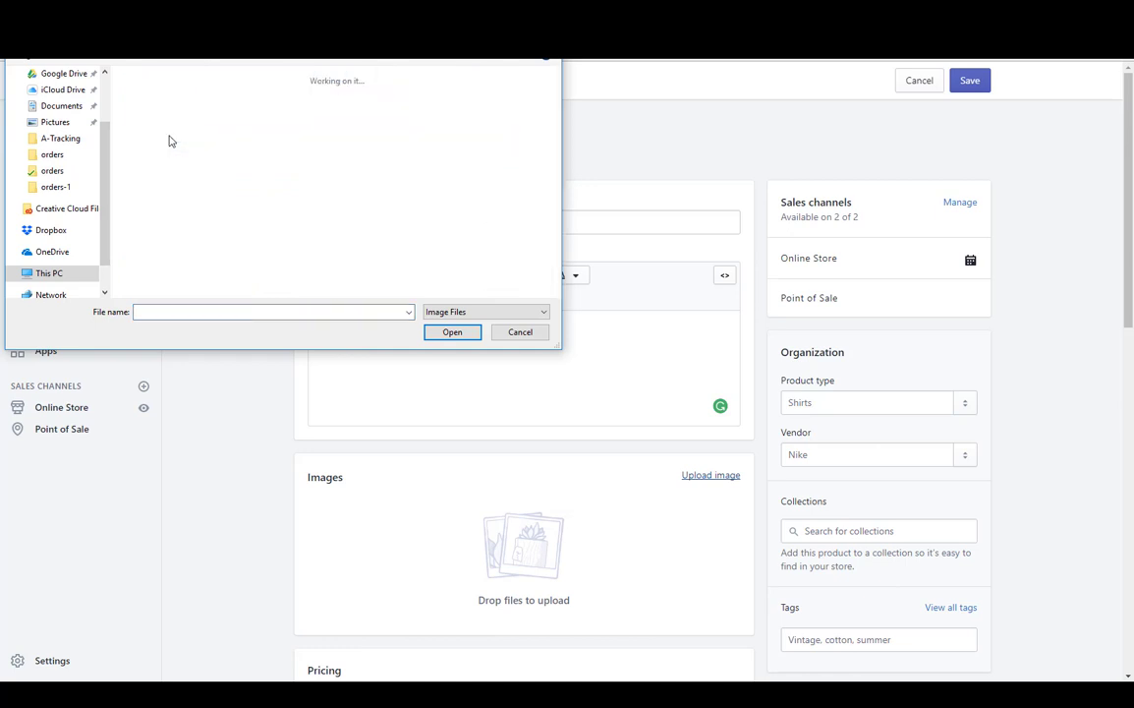
scroll(241, 172, down, 3)
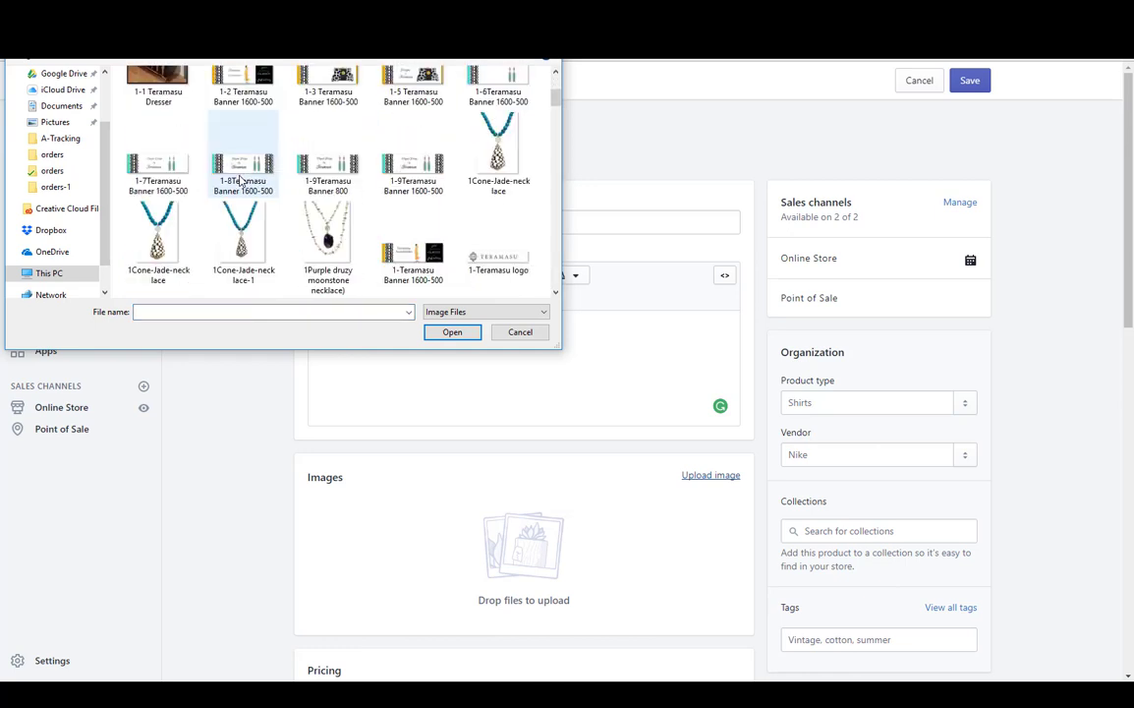
double_click(500, 144)
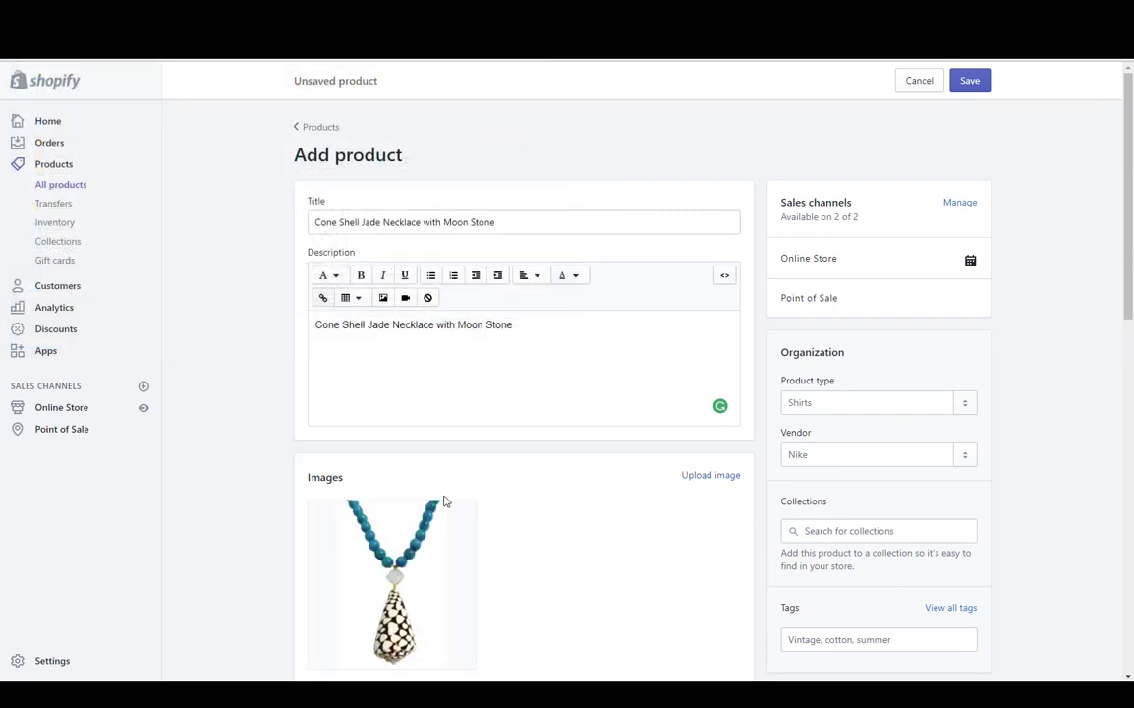
Step: Copy the product title and use it as the alt text of the necklace image
scroll(444, 501, down, 2)
scroll(475, 246, up, 2)
triple_click(500, 218)
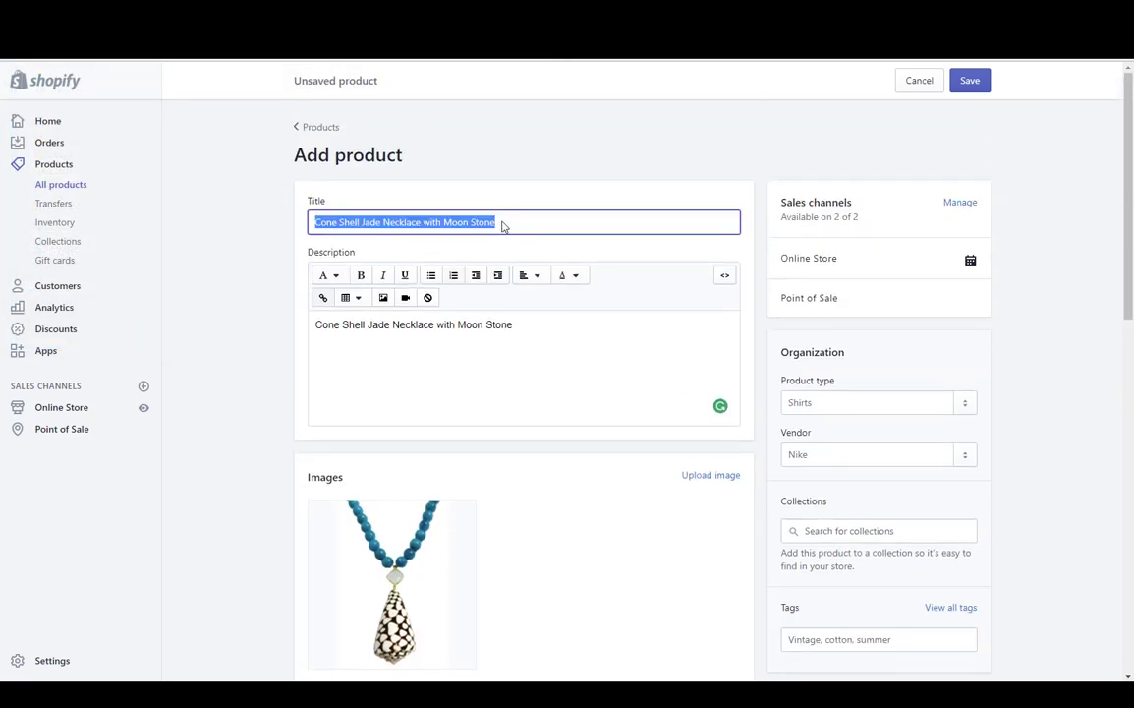
right_click(424, 223)
click(463, 249)
scroll(463, 260, down, 3)
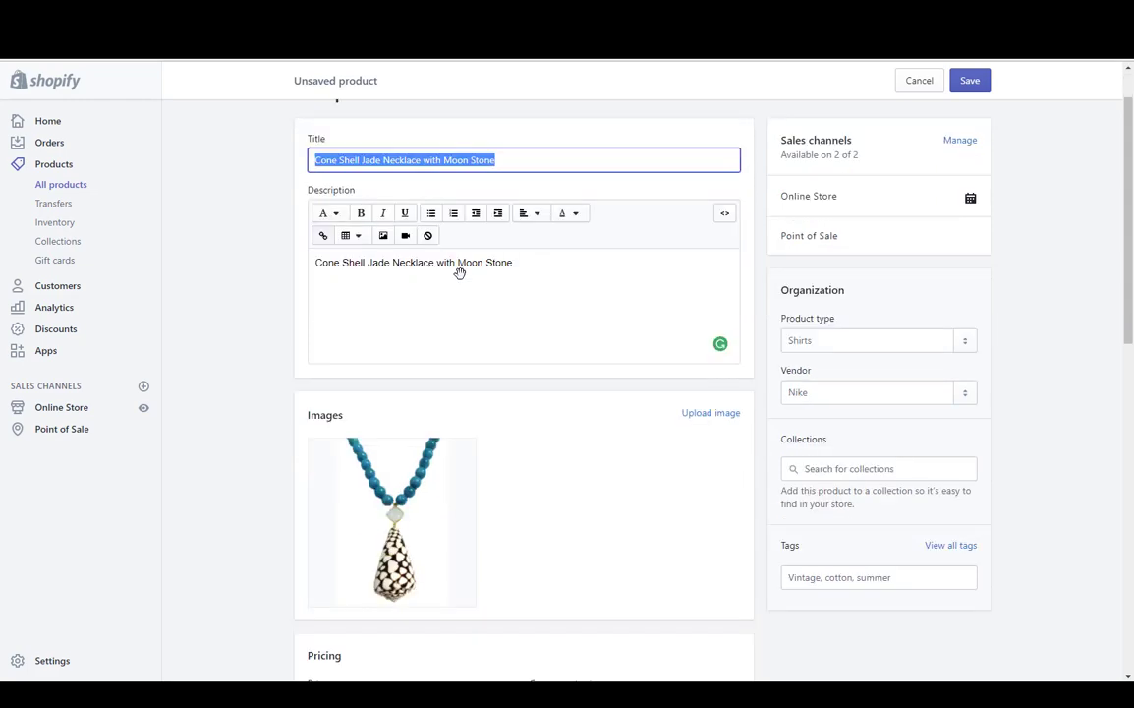
click(391, 385)
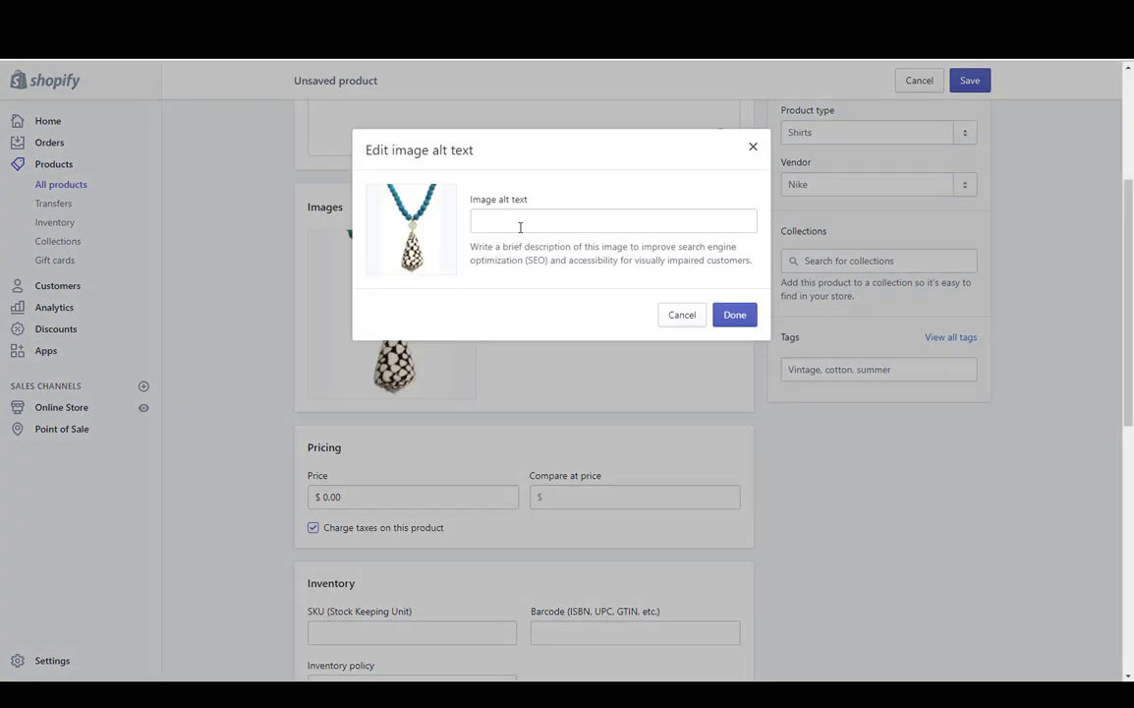
right_click(514, 217)
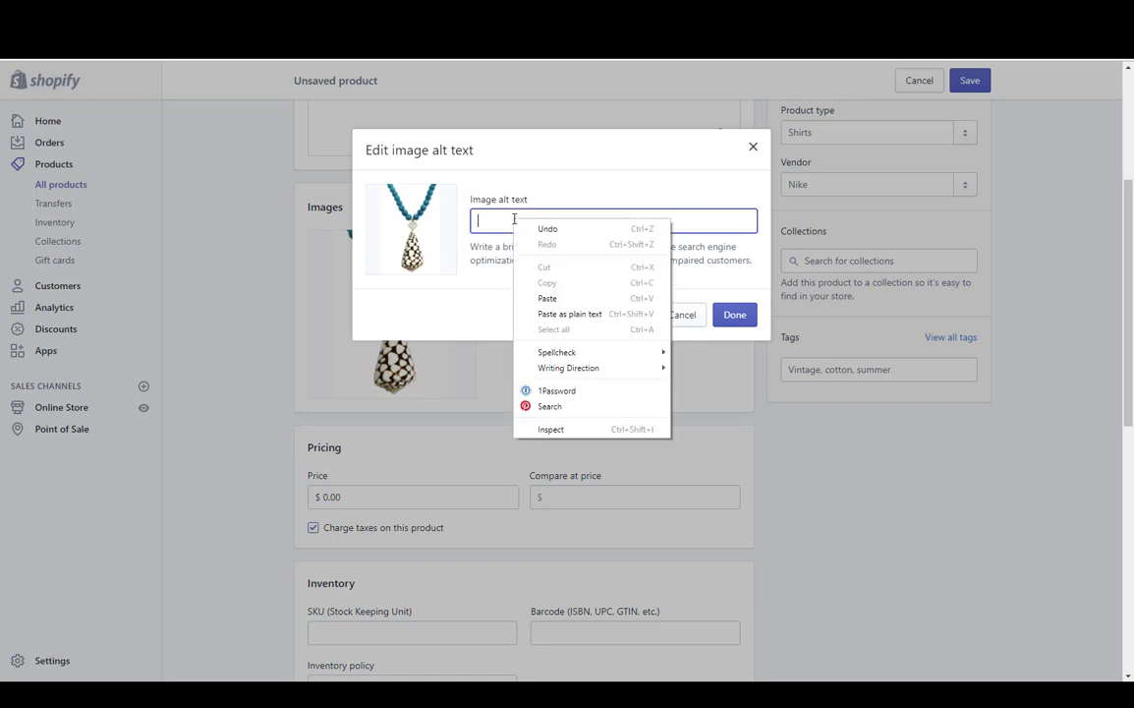
click(543, 296)
click(734, 314)
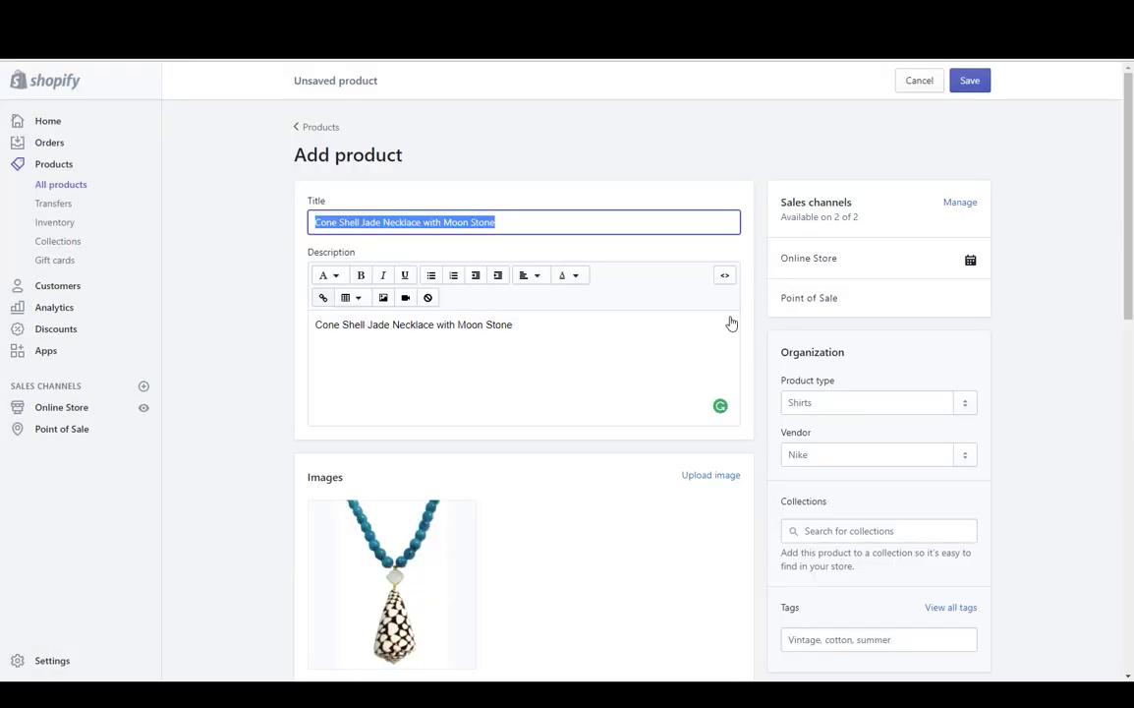
Step: Set the product's price to $295.00 and leave the compare-at price empty
scroll(437, 351, down, 3)
click(375, 429)
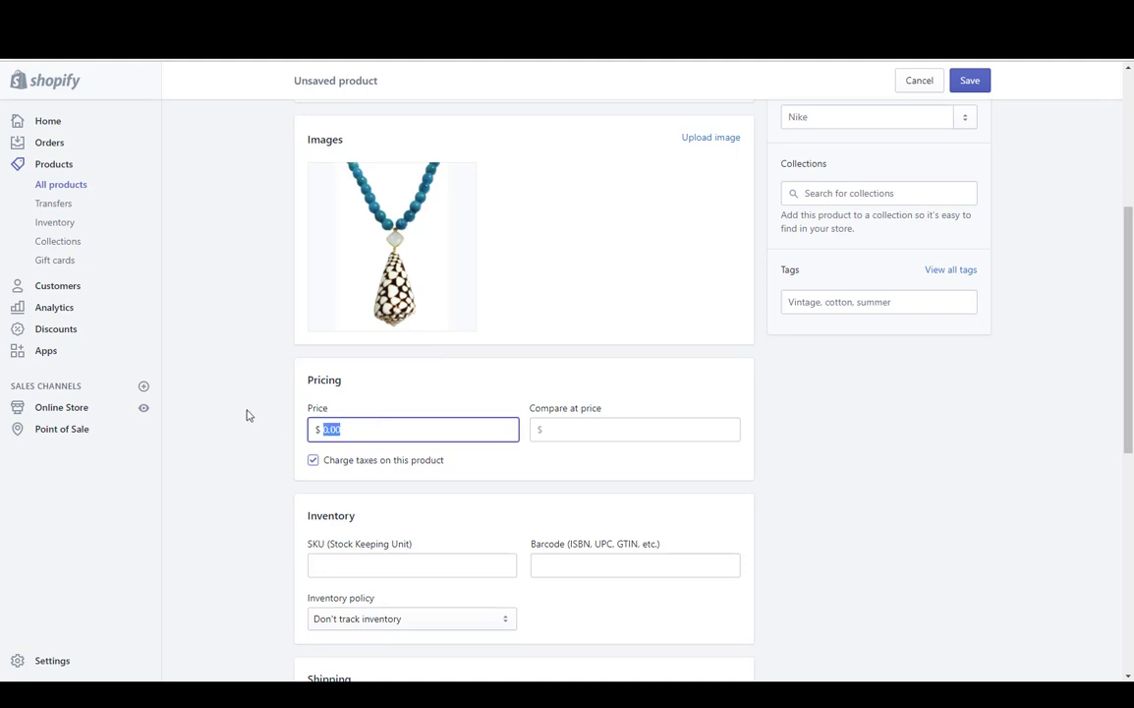
text(295)
click(567, 430)
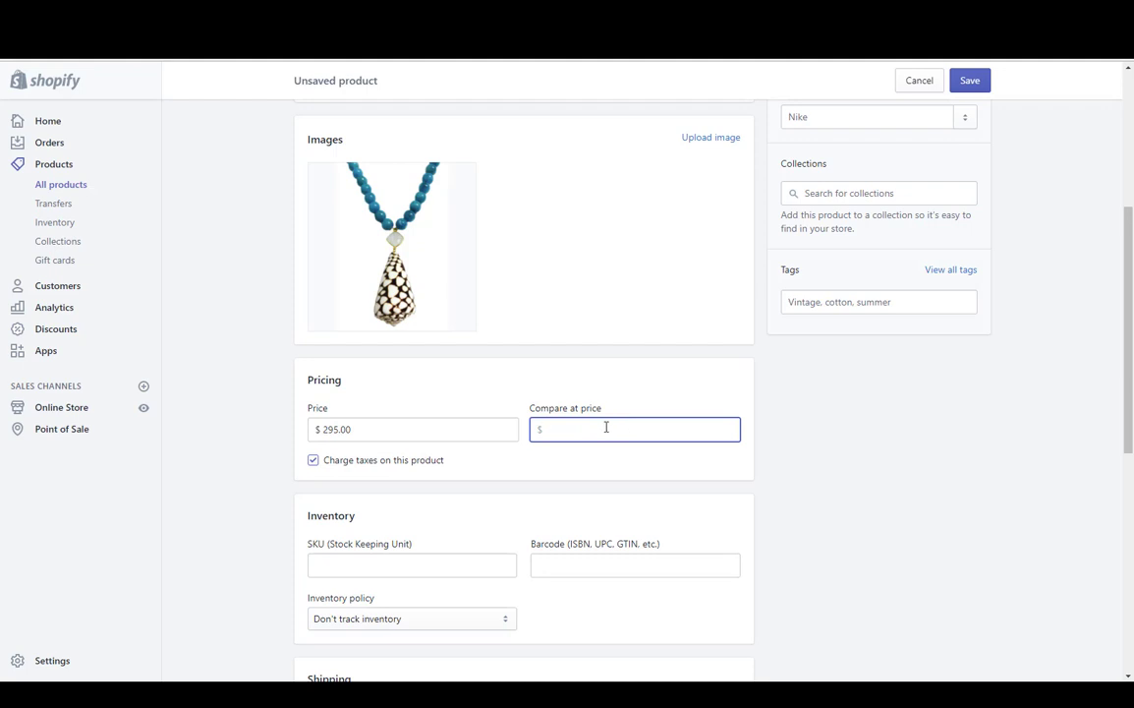
Step: Set the SKU to TL1111 and the inventory policy to "Shopify tracks this product's inventory"
scroll(605, 427, down, 1)
click(450, 494)
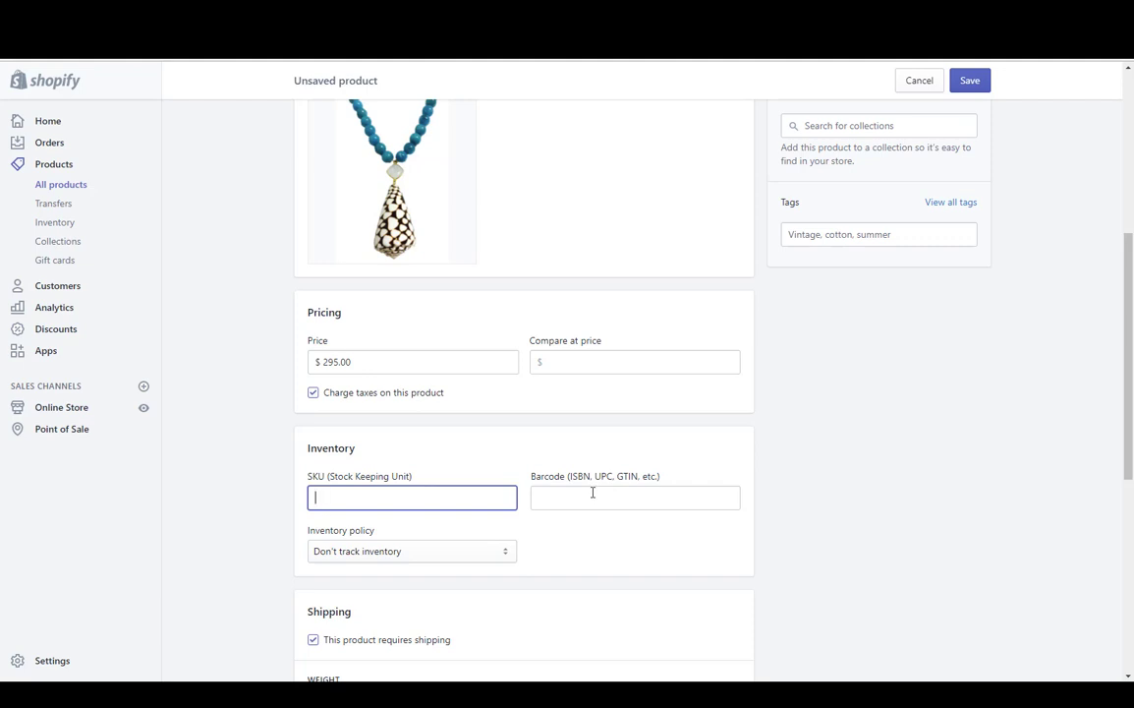
text(TL1111)
click(451, 558)
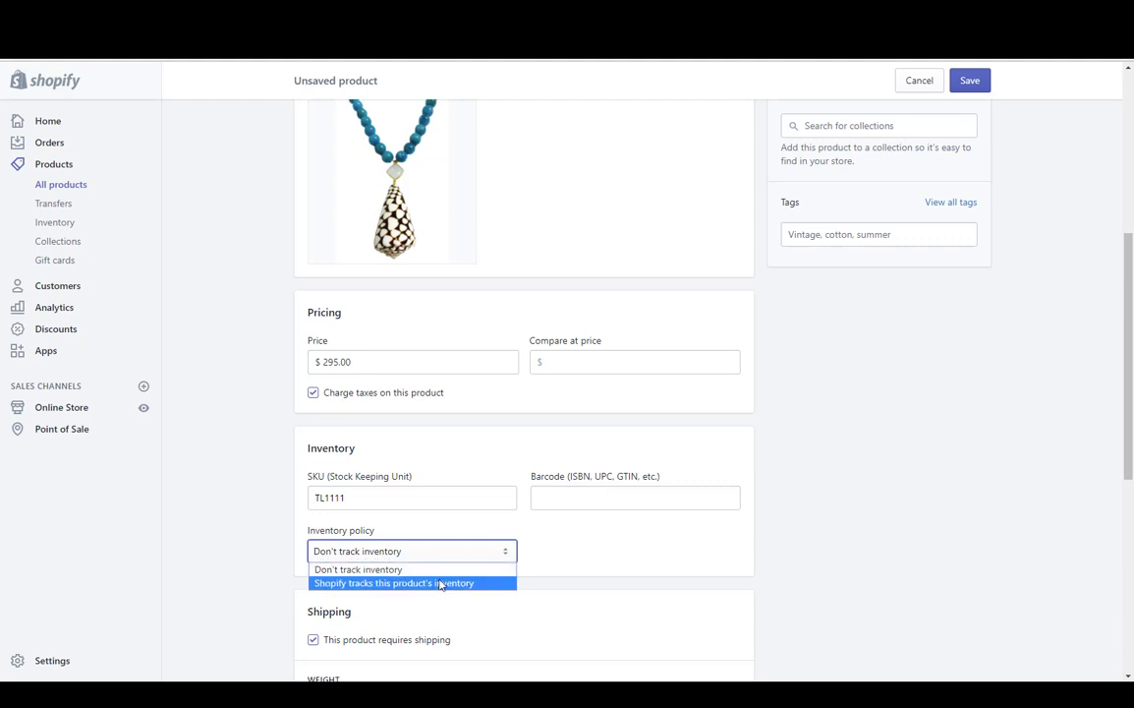
click(440, 584)
click(556, 551)
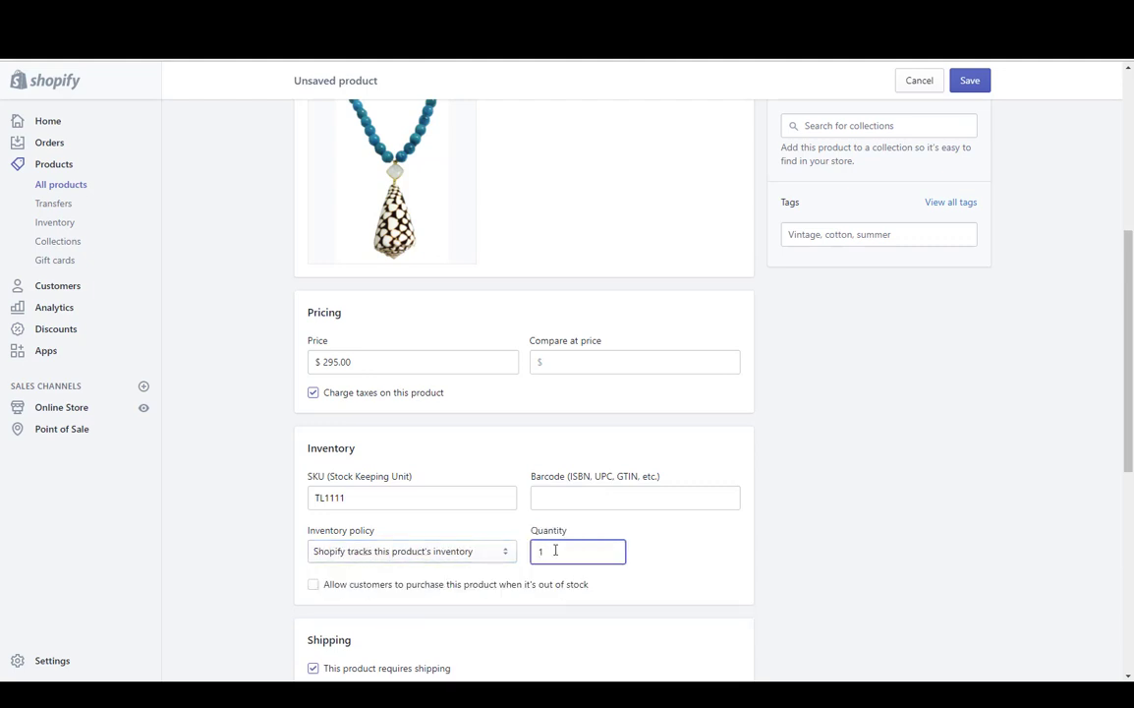
Step: Set the product's shipping weight to 12 oz
scroll(556, 551, down, 2)
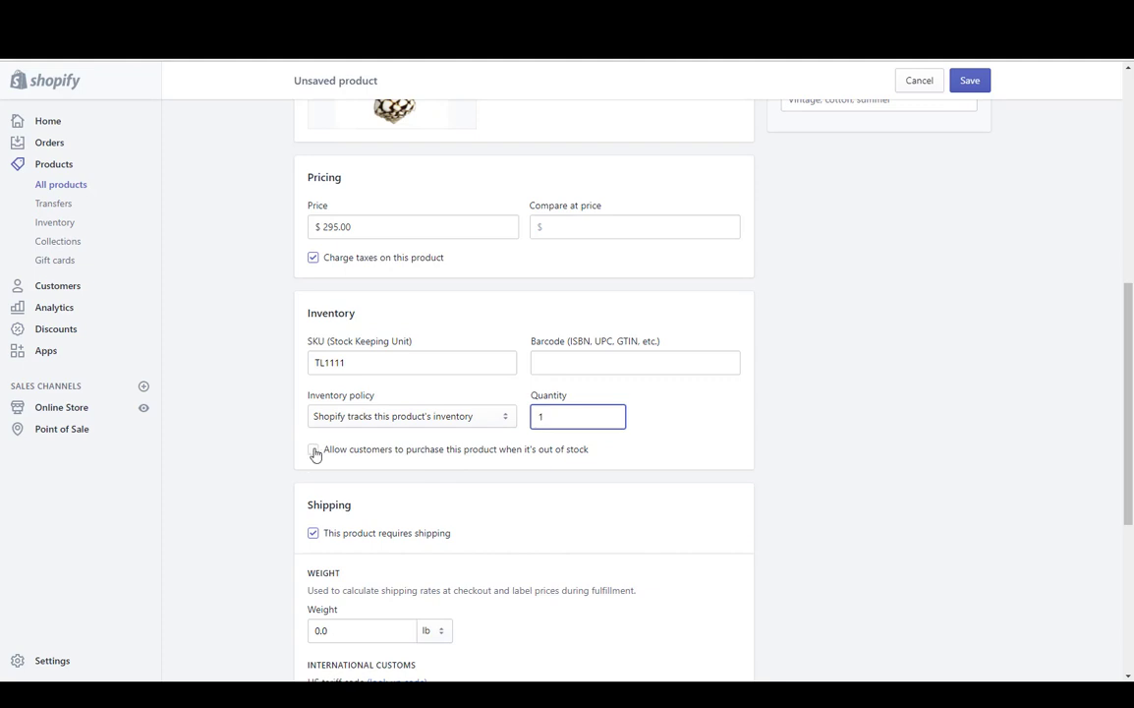
click(349, 627)
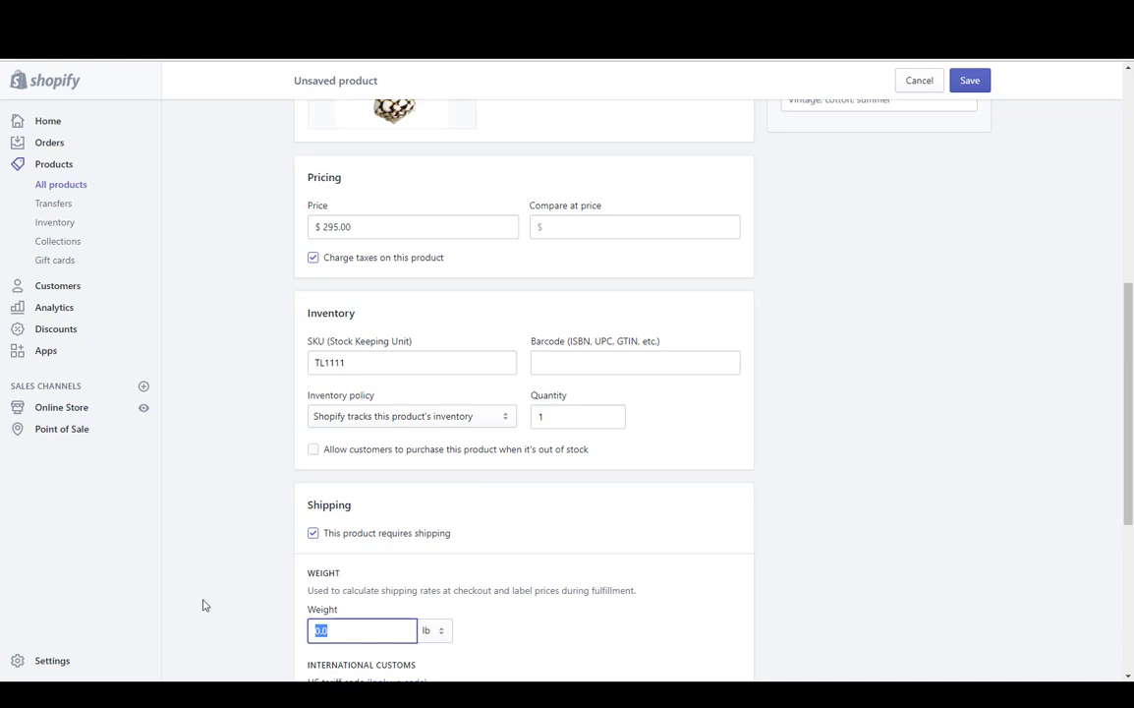
text(2)
key(BackSpace)
click(441, 630)
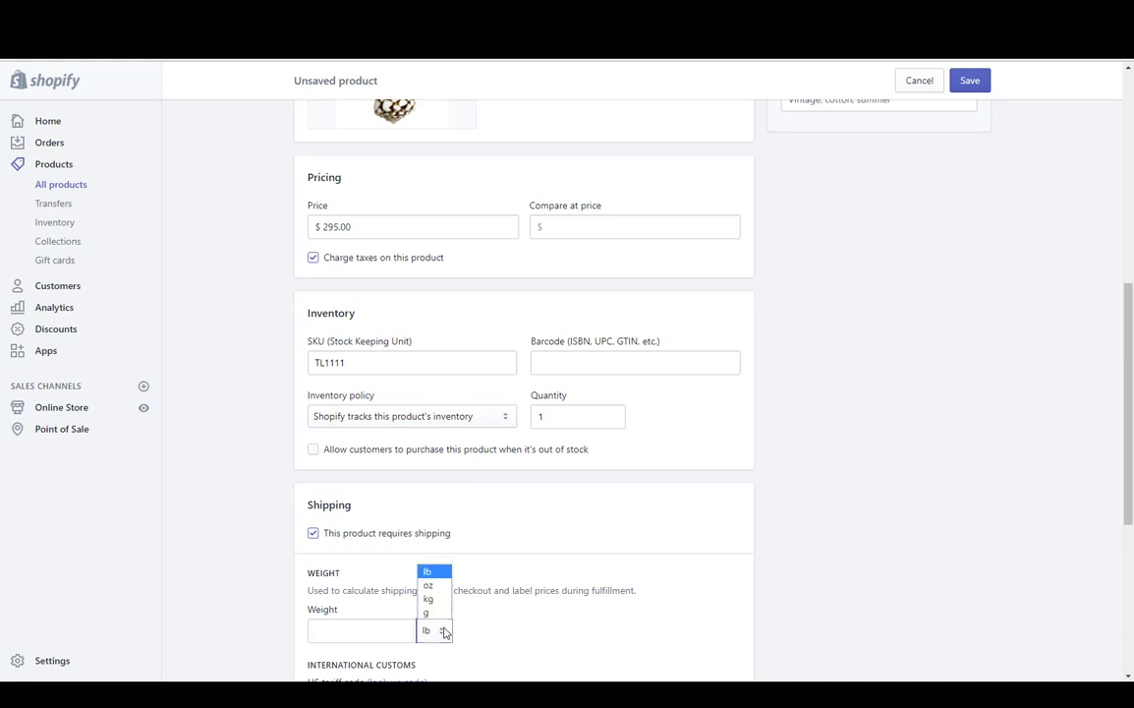
click(430, 584)
click(382, 630)
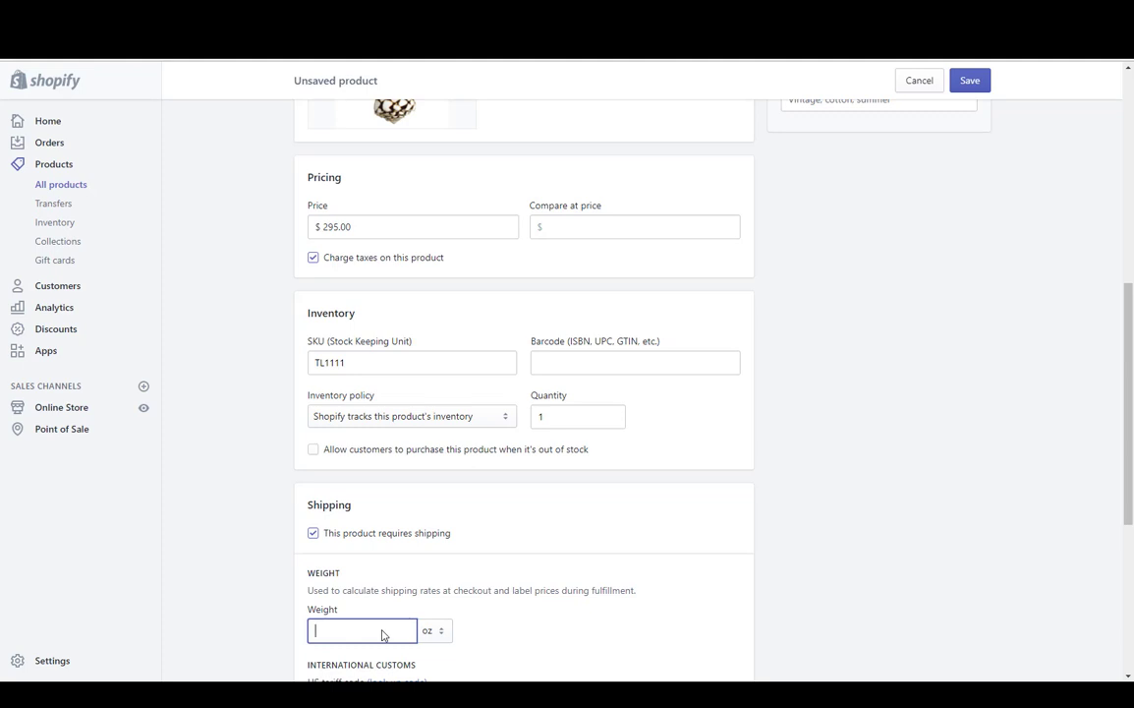
scroll(383, 634, down, 3)
scroll(382, 634, up, 2)
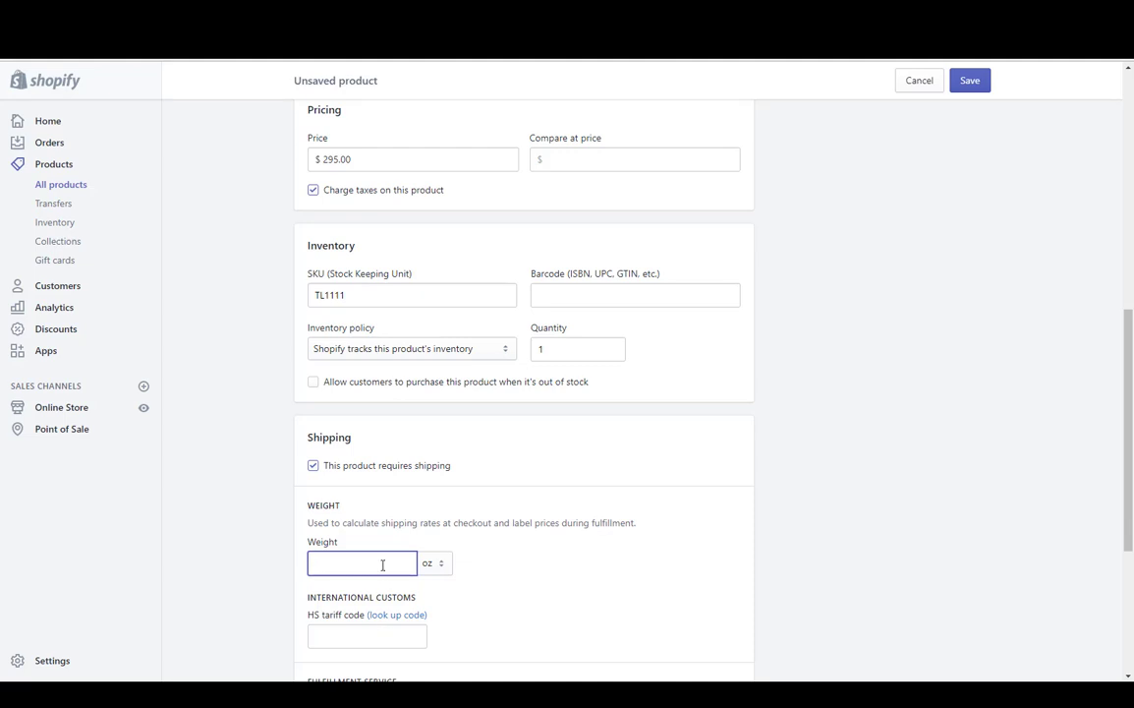
text(12)
scroll(382, 564, down, 1)
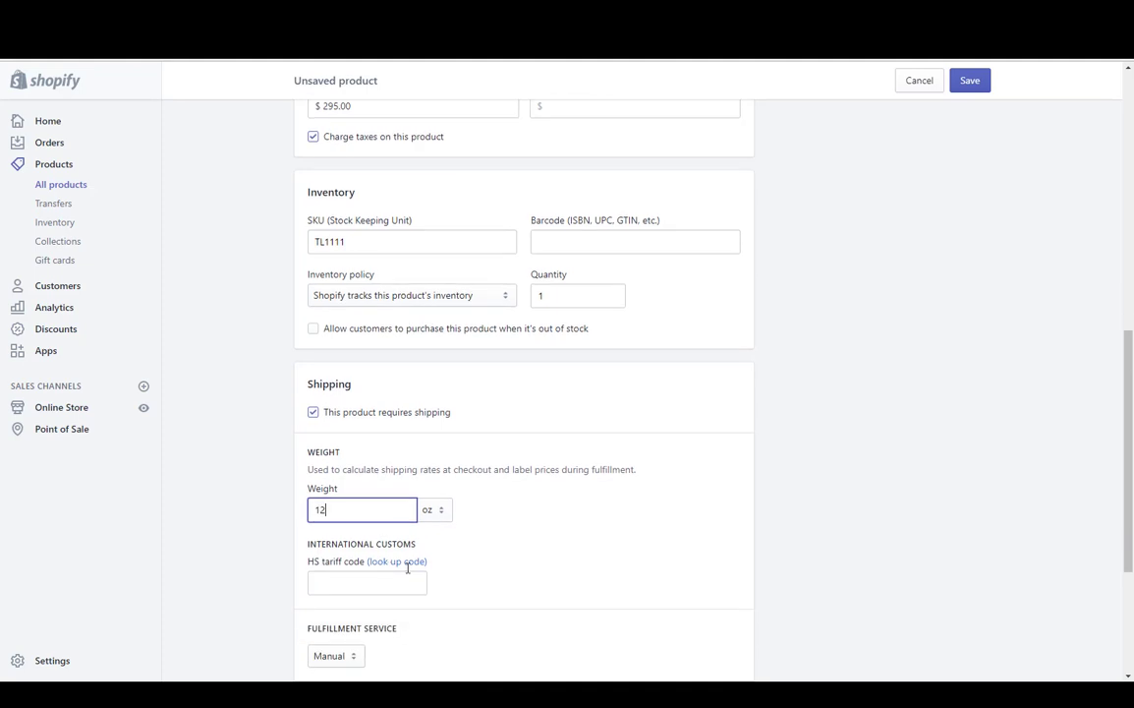
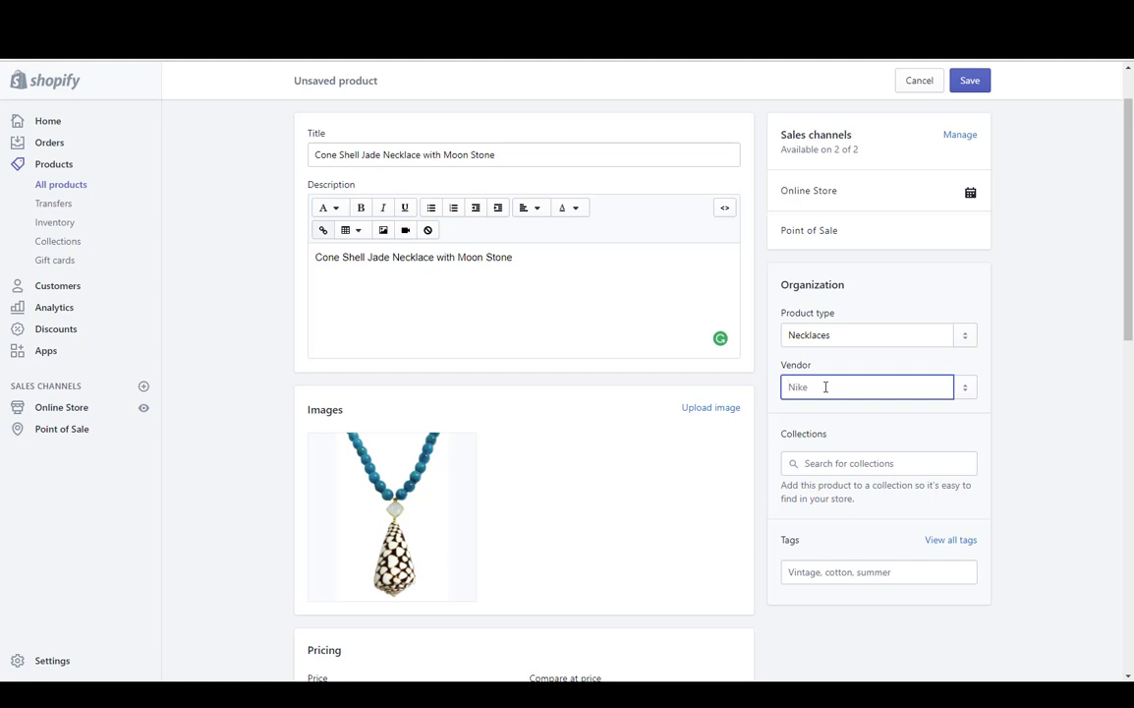
Step: Set the vendor to Teramasu Limited and start adding a product tag
text(Ter)
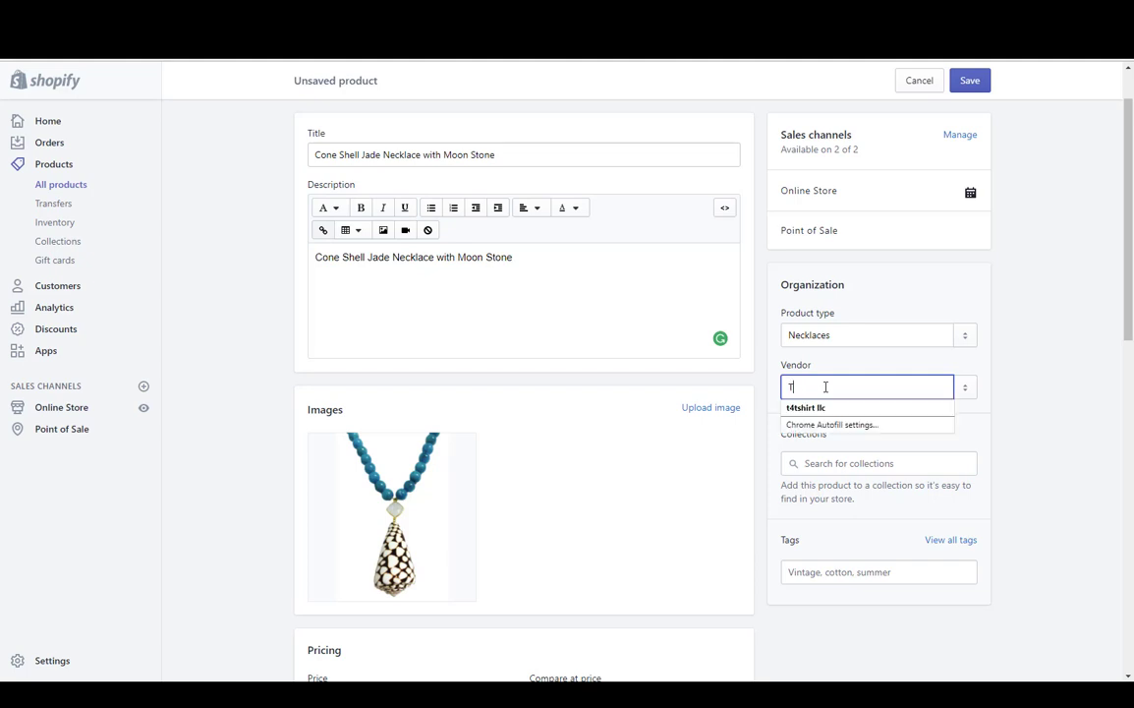
click(836, 468)
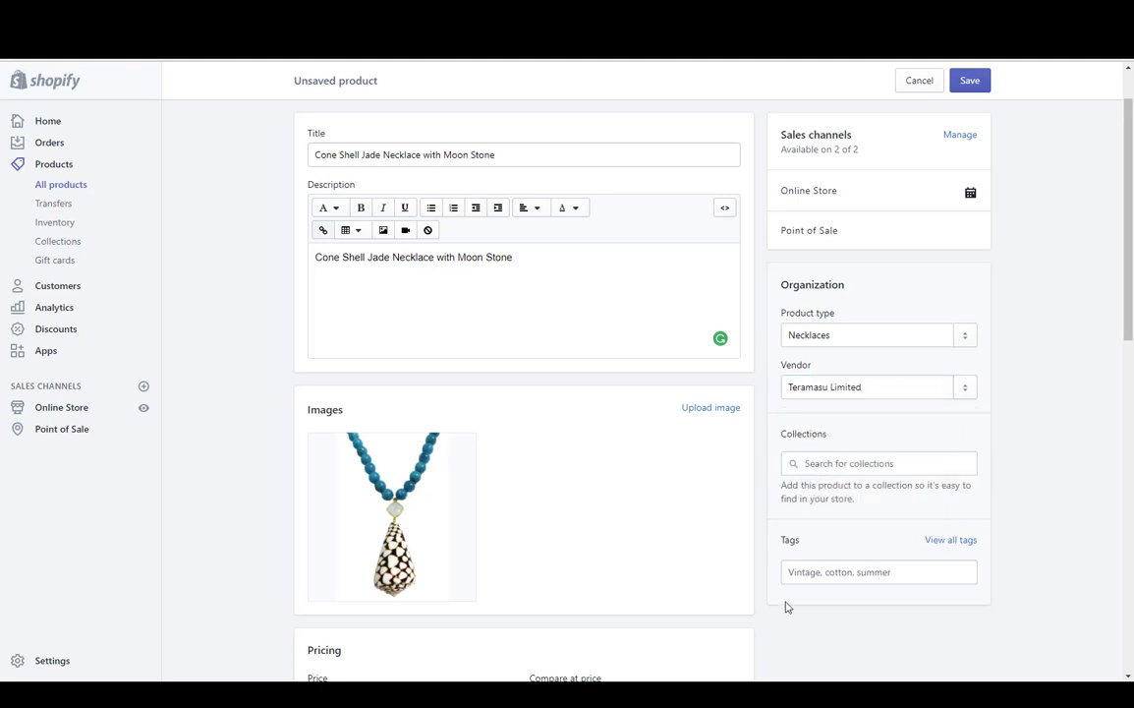
click(822, 575)
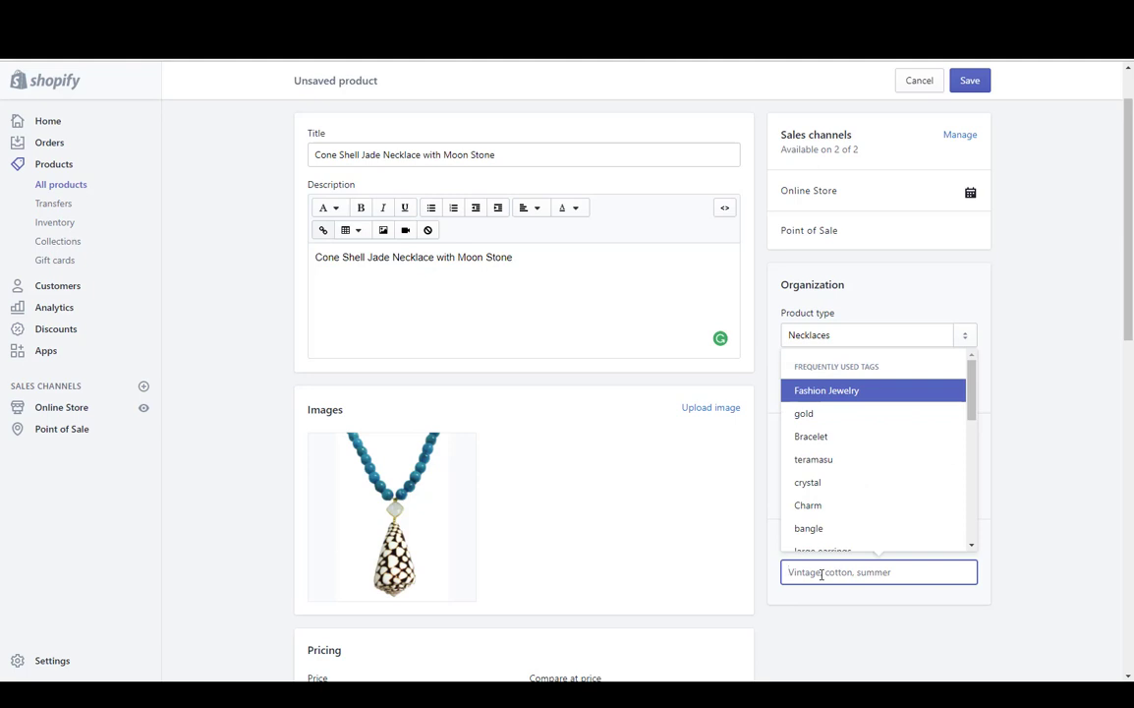
text(Sh)
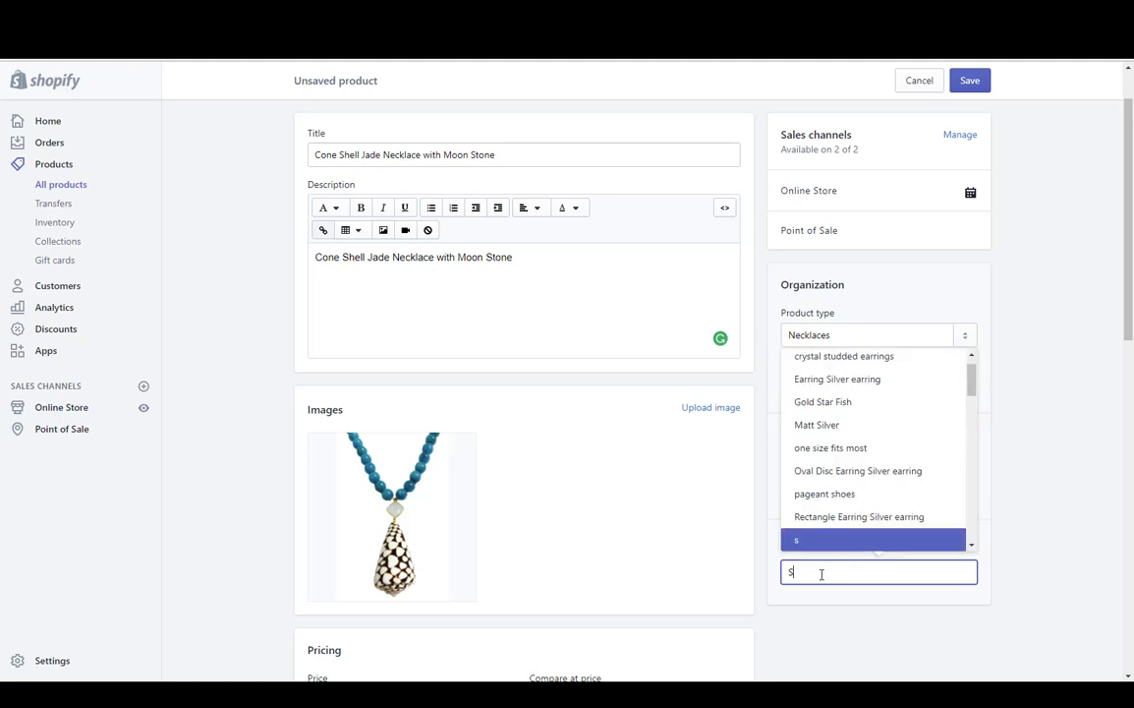
text(hell)
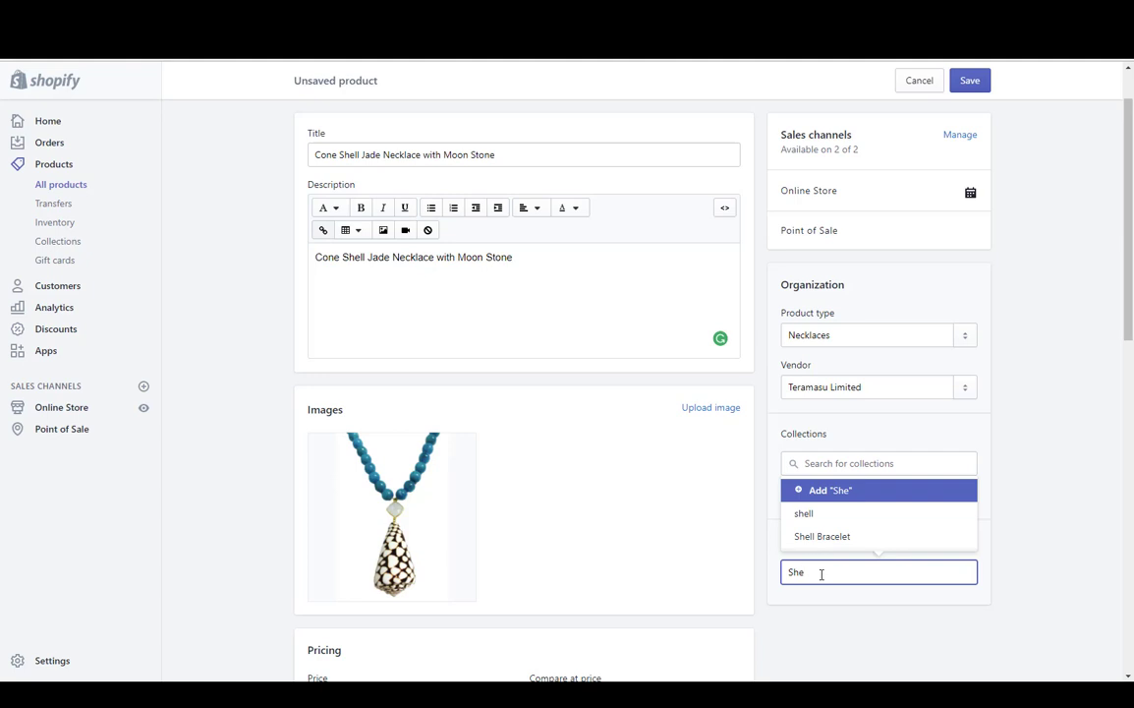
key(BackSpace)
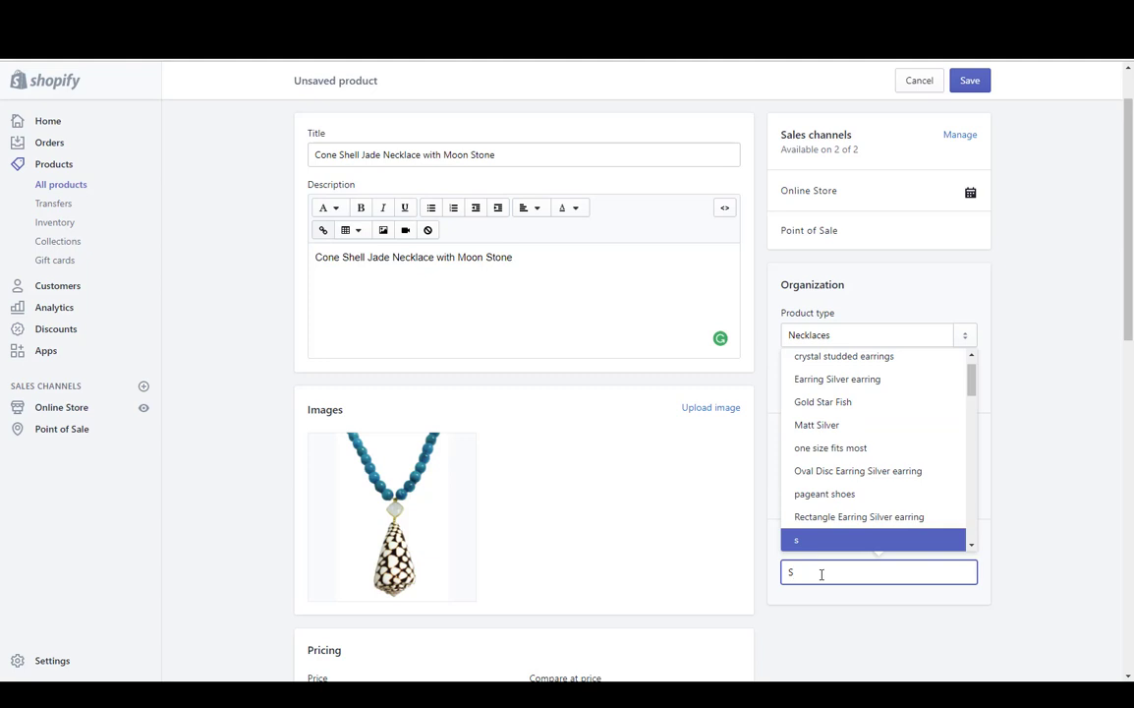
key(BackSpace)
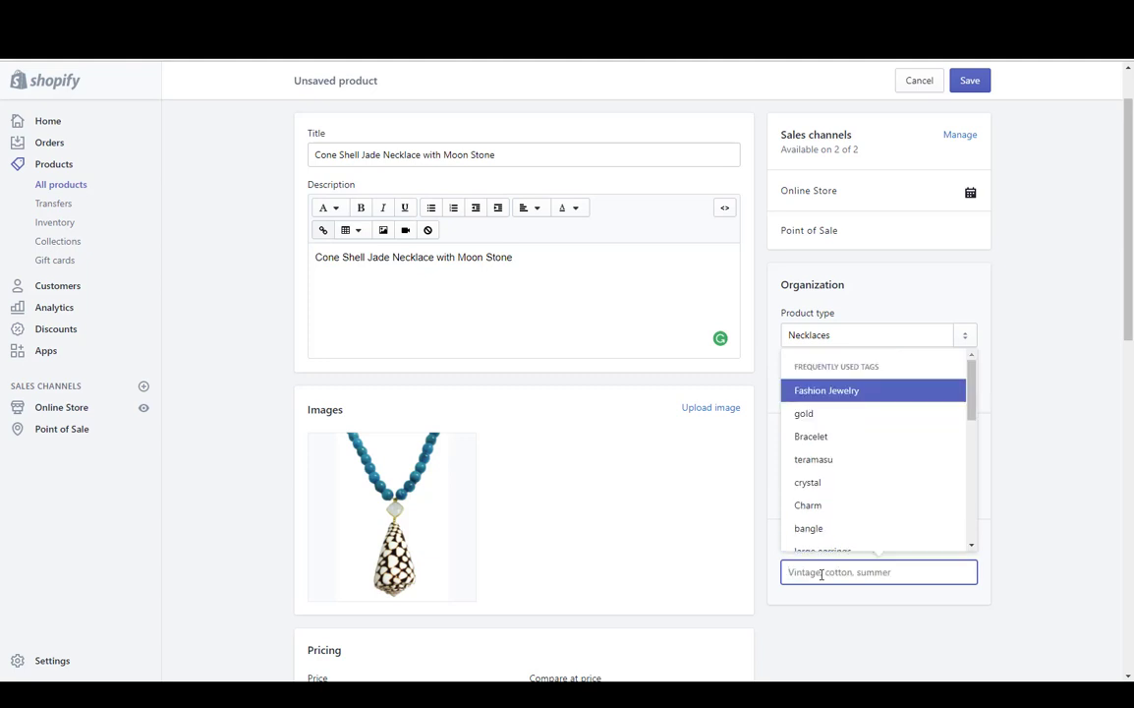
Step: Add the existing "sea life" tag to the necklace and save the new product
text(Sea)
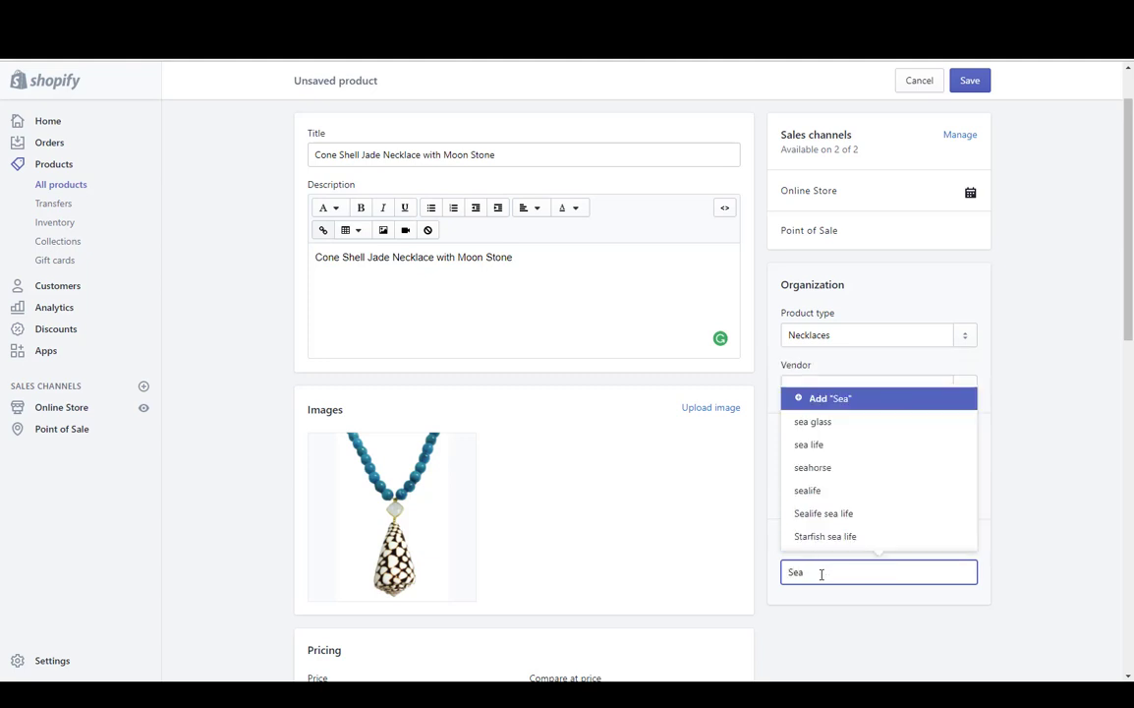
click(813, 454)
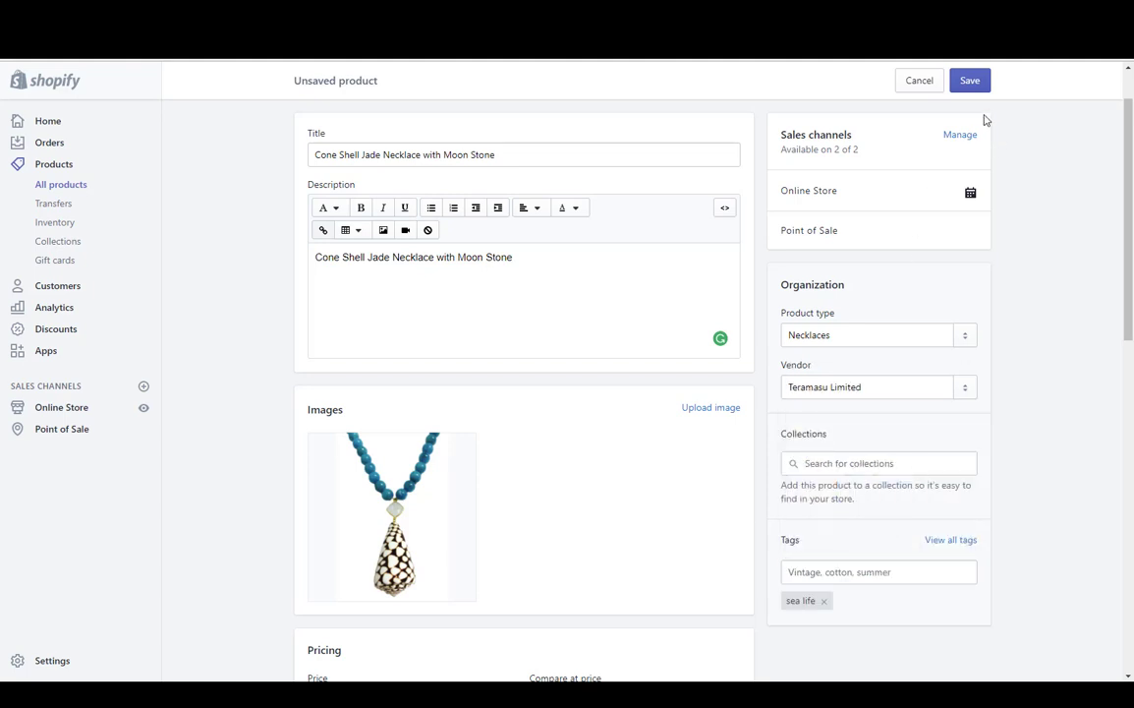
click(970, 82)
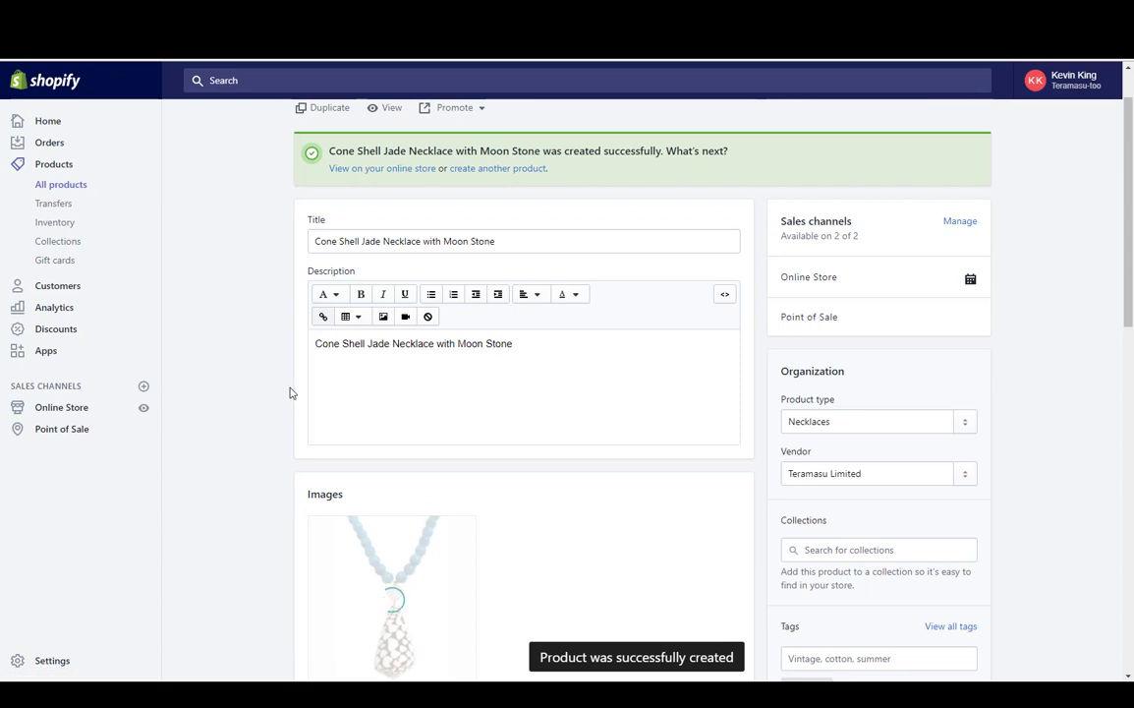
Step: View the new necklace's page in the online store, then return to its product page in the admin
click(393, 180)
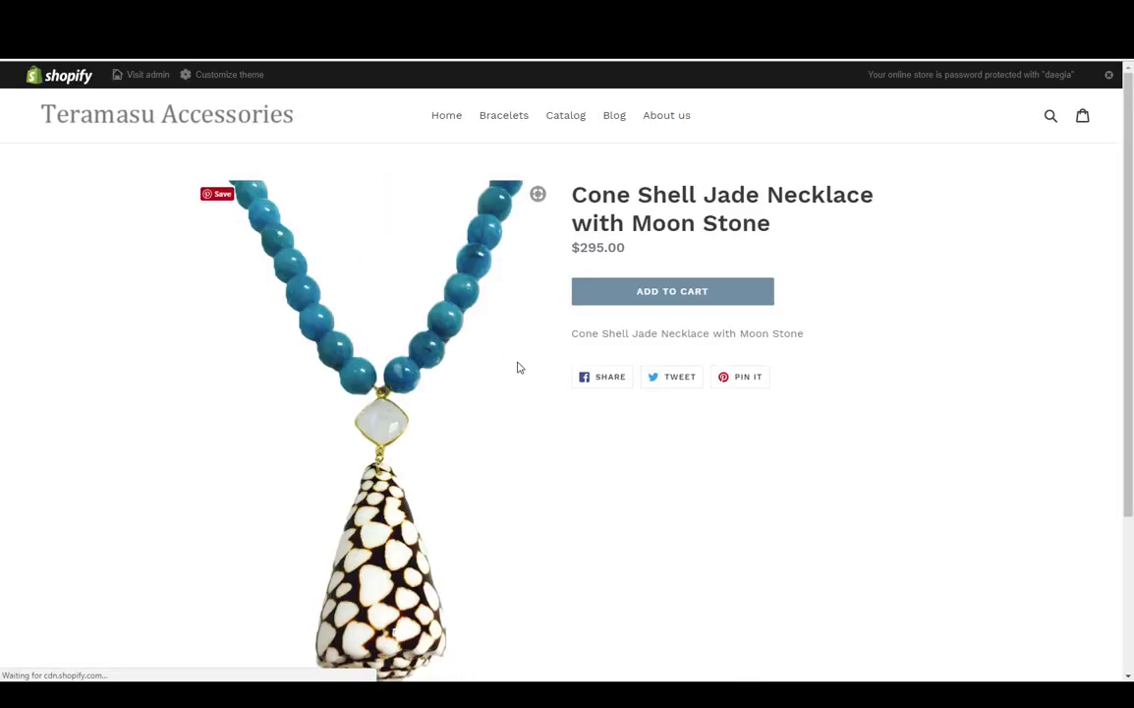
scroll(513, 359, down, 2)
scroll(513, 355, up, 2)
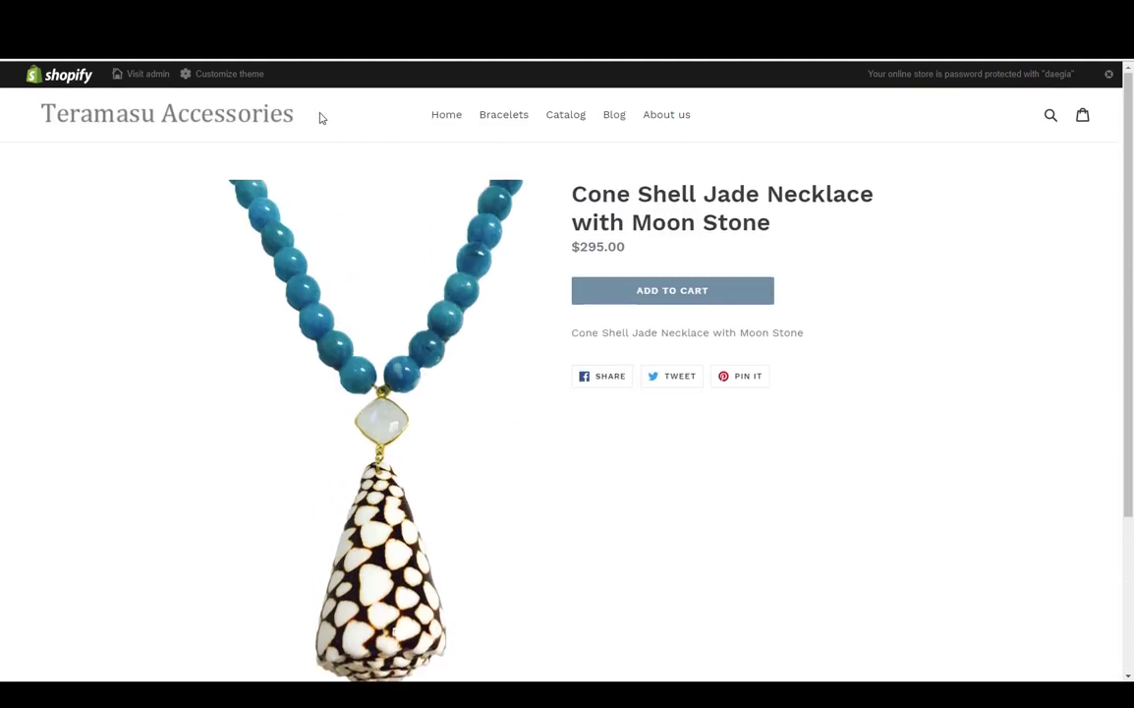
key(ctrl+Tab)
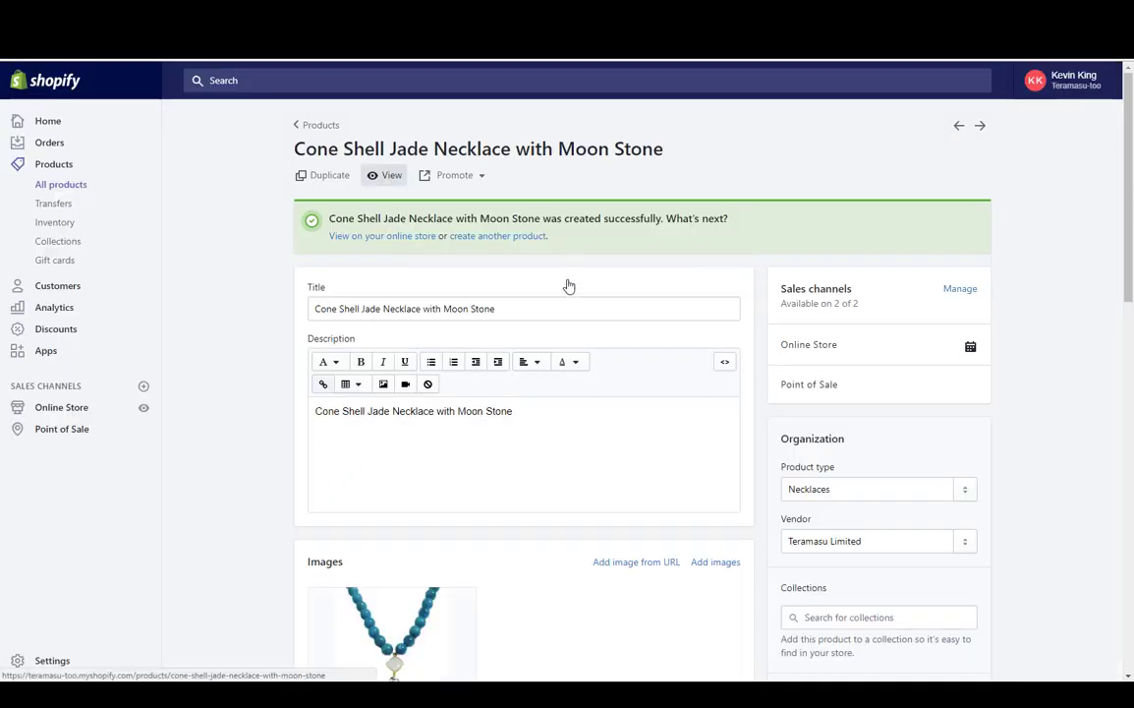
Step: Review the saved necklace's description, image alt text, pricing and inventory details in the admin
scroll(254, 331, down, 1)
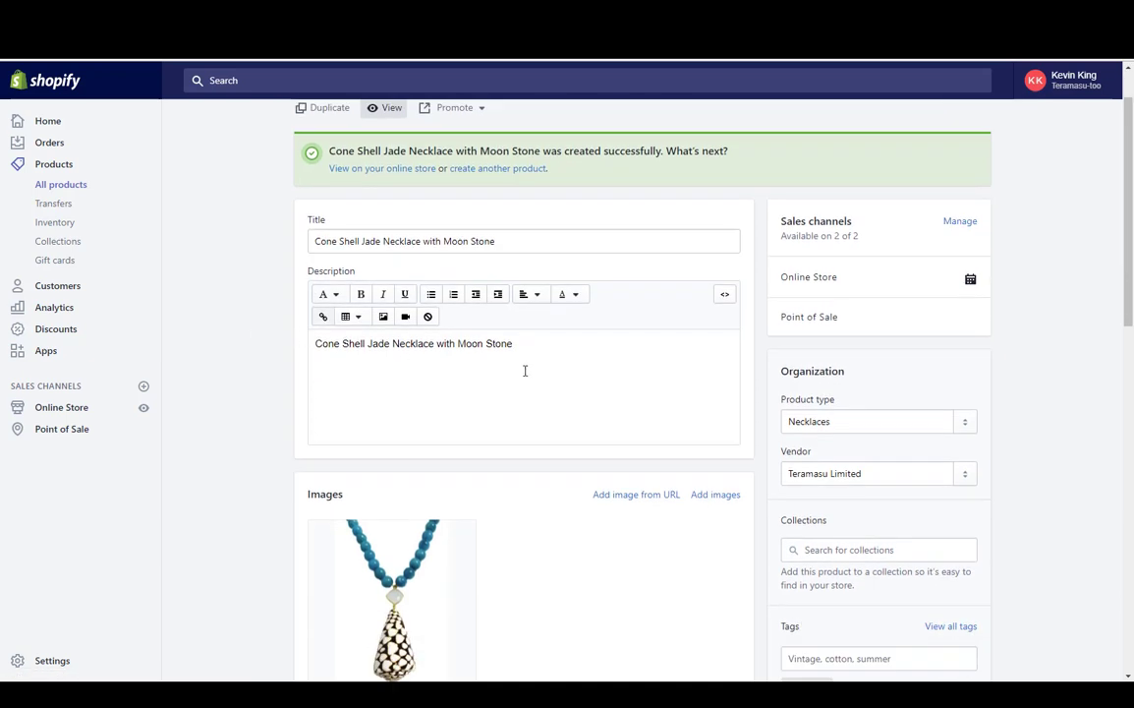
scroll(525, 370, down, 2)
scroll(524, 374, up, 3)
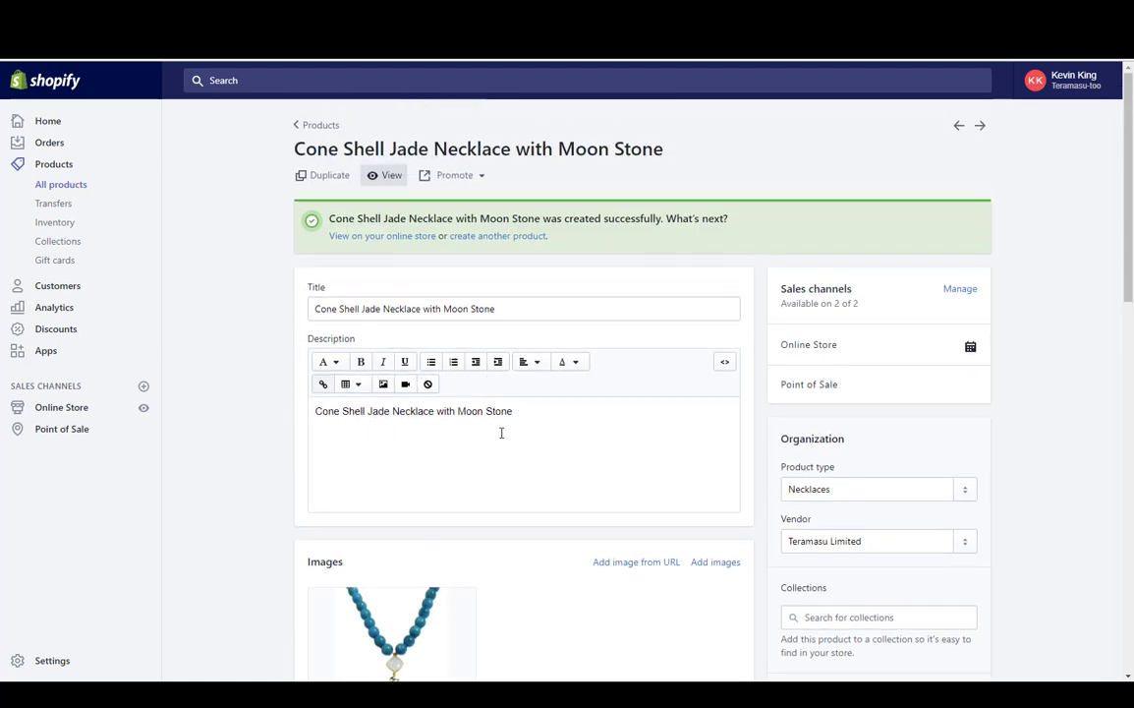
scroll(501, 432, down, 2)
scroll(501, 433, down, 1)
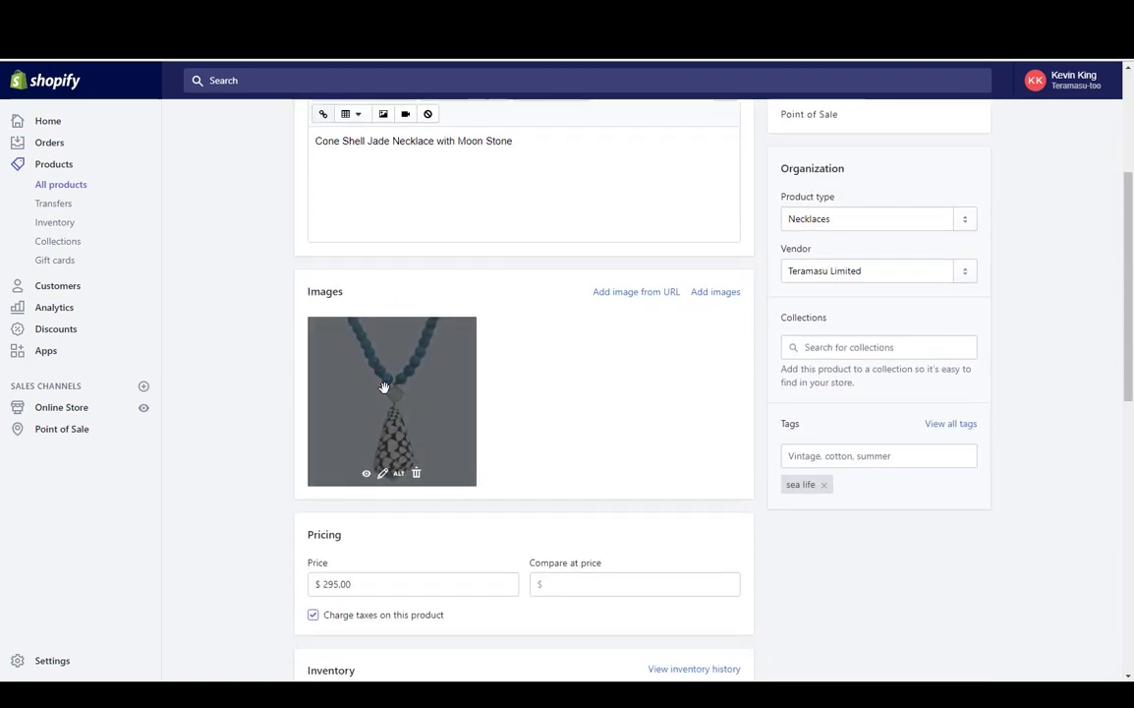
click(398, 473)
click(686, 316)
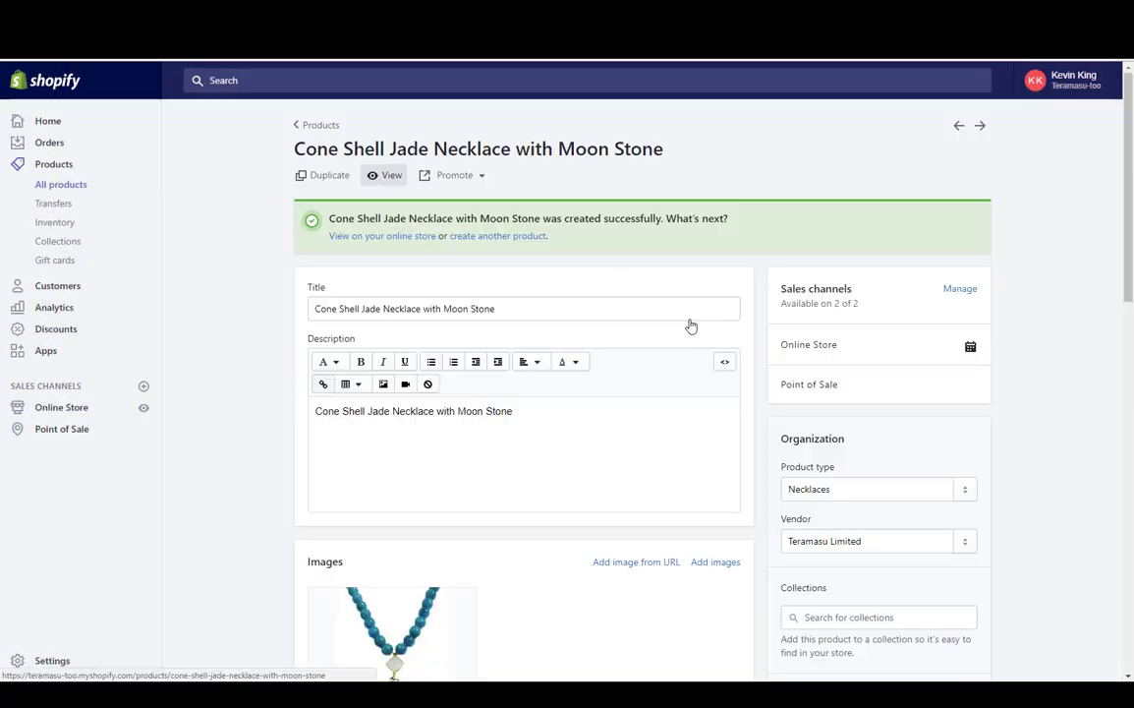
scroll(445, 562, down, 3)
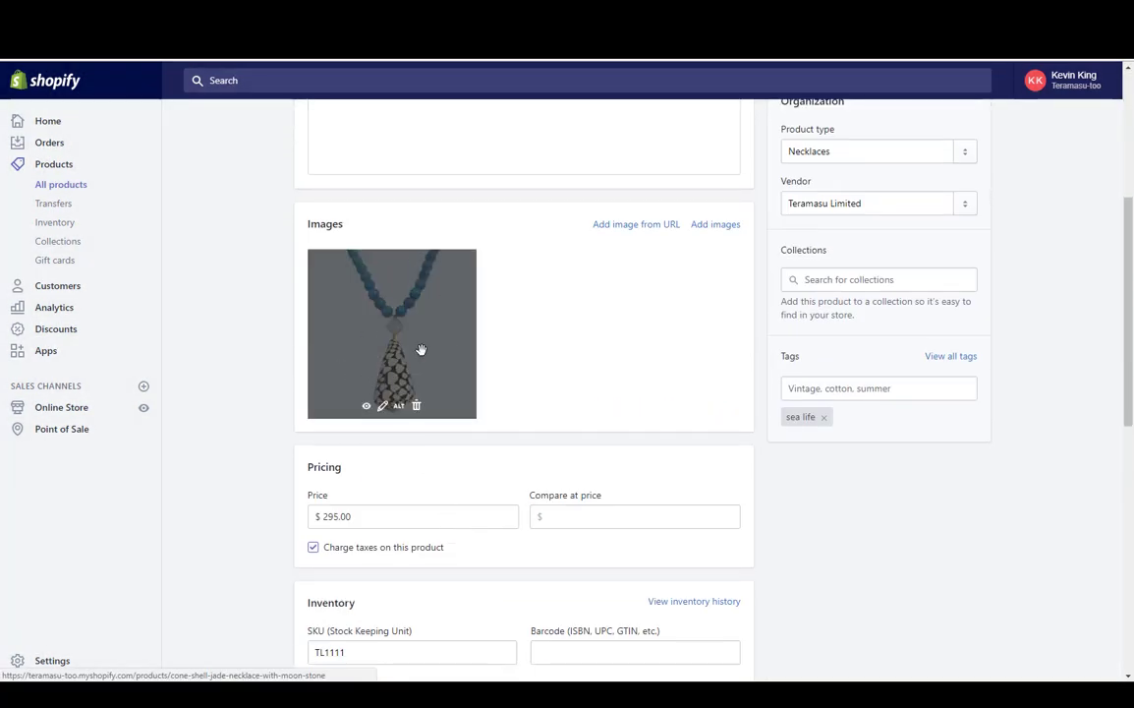
scroll(420, 349, down, 3)
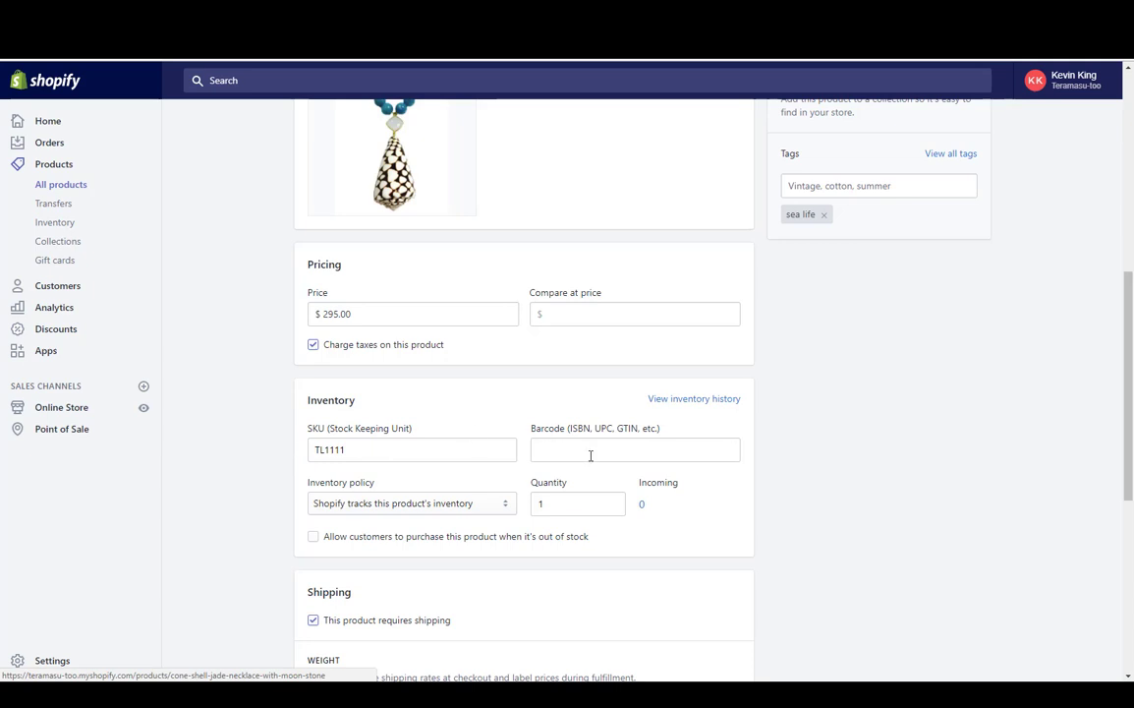
scroll(591, 455, up, 5)
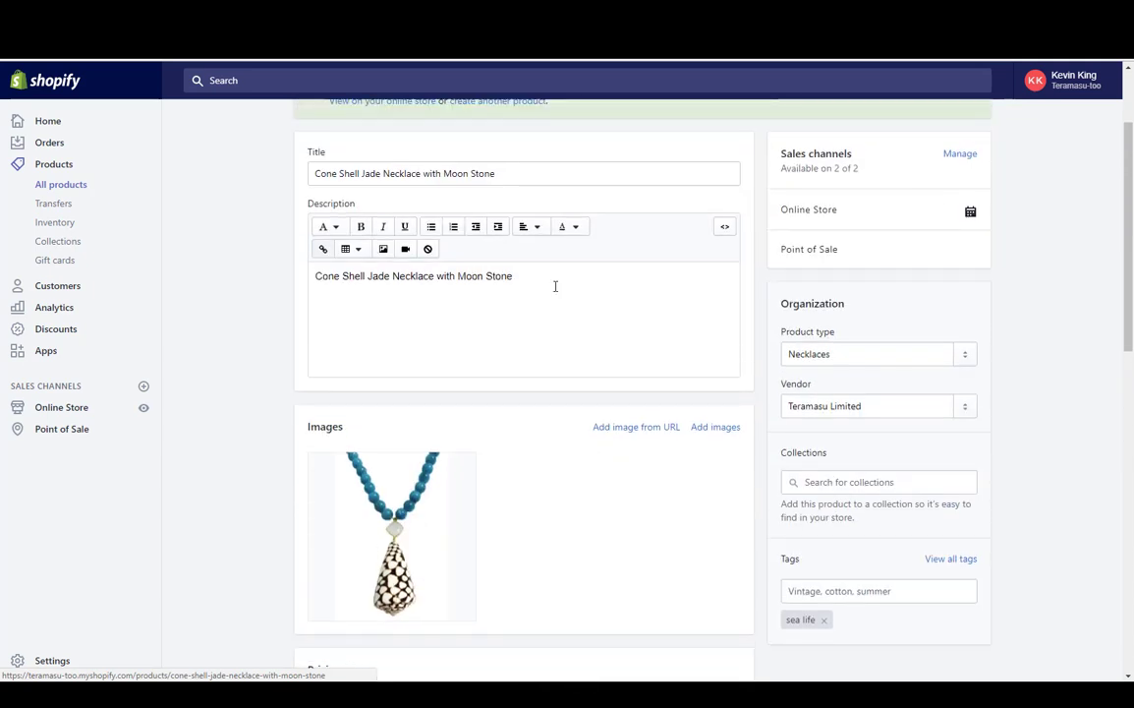
Step: Copy the necklace's title and search the product list for "Cone Shell Jade Necklace with Moon Stone"
drag(513, 181, 253, 177)
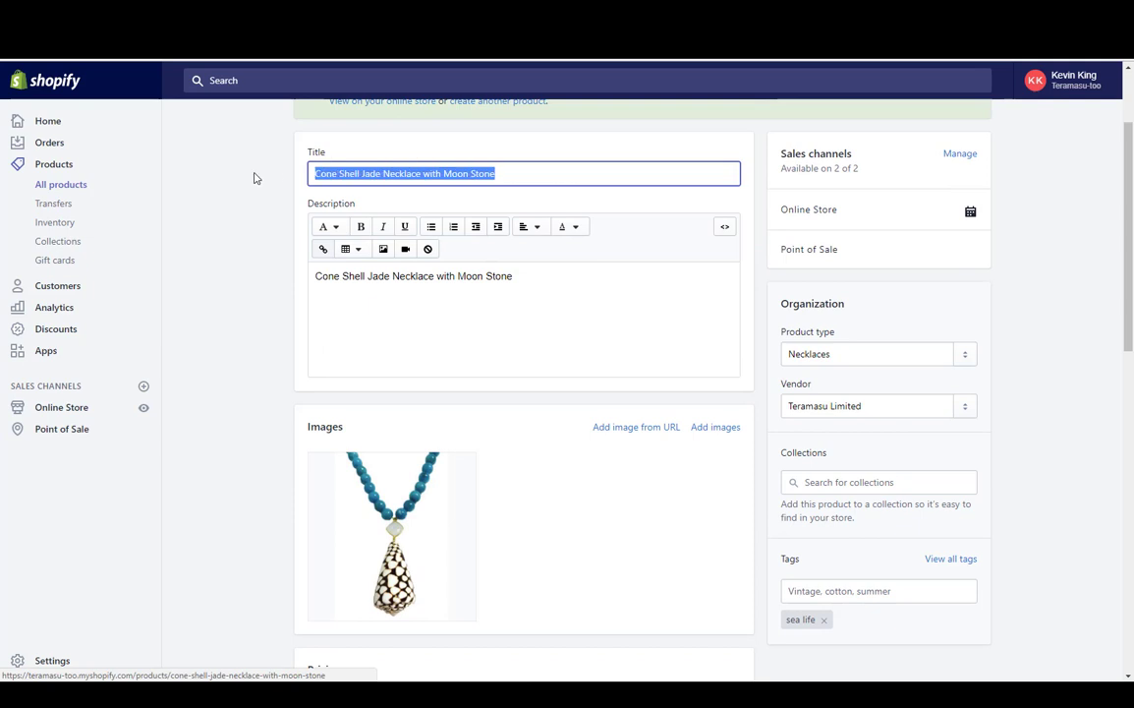
right_click(334, 169)
click(365, 194)
scroll(365, 213, up, 2)
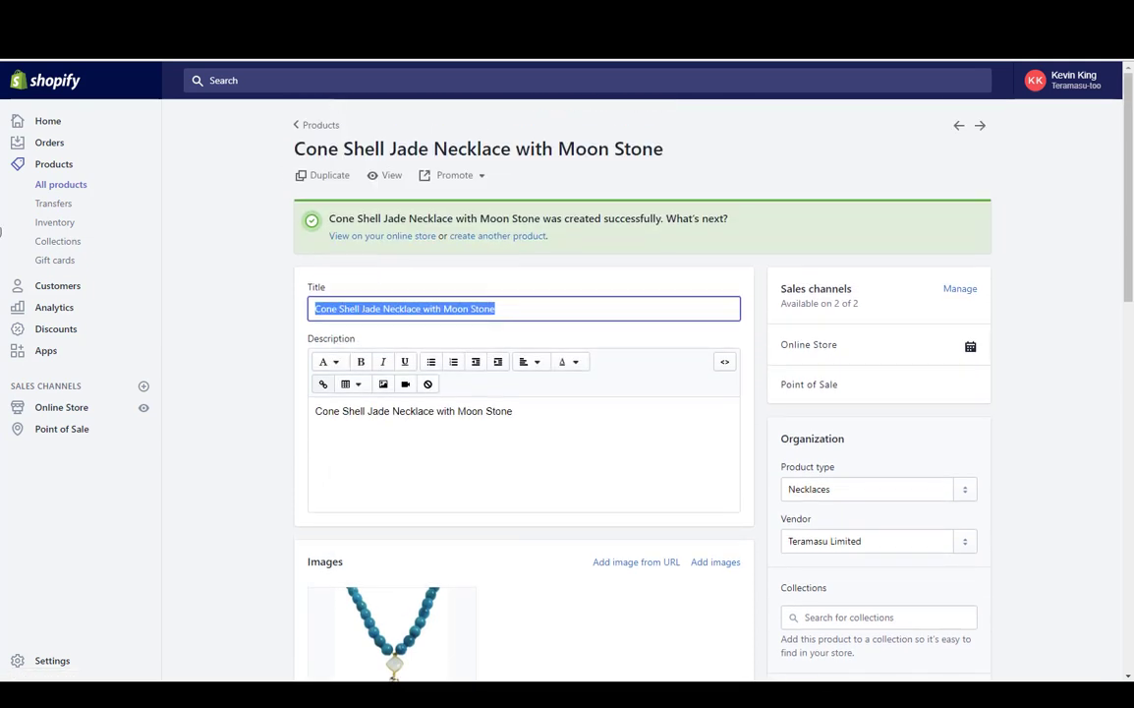
click(52, 164)
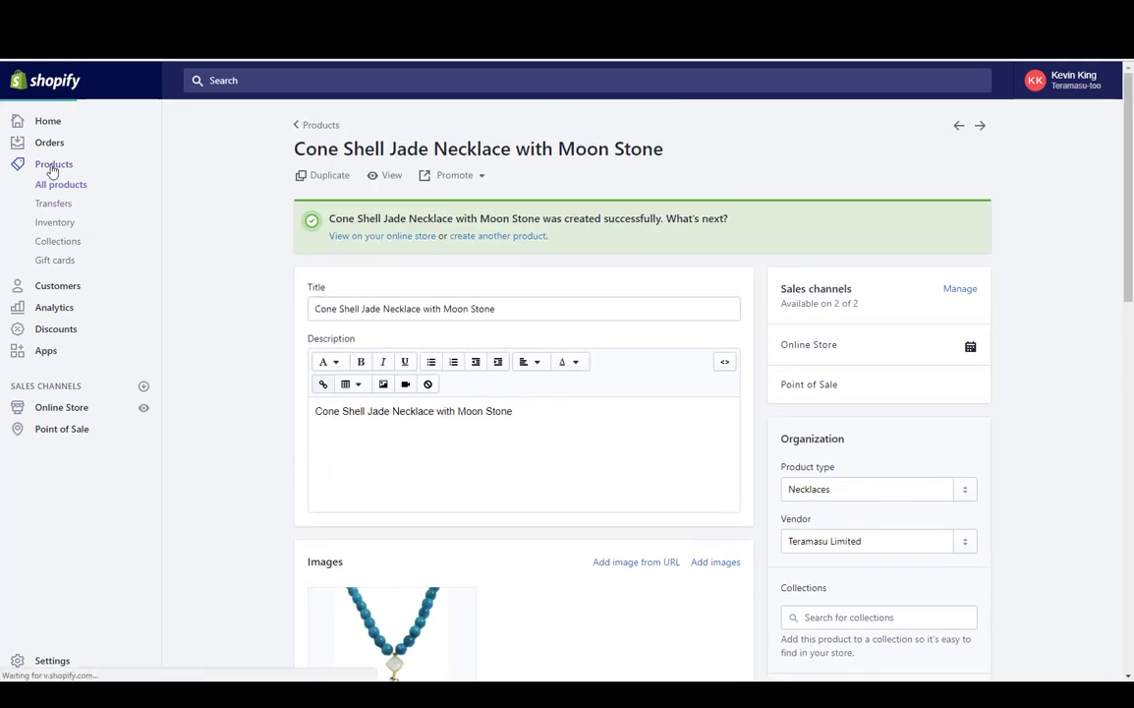
click(395, 243)
right_click(395, 244)
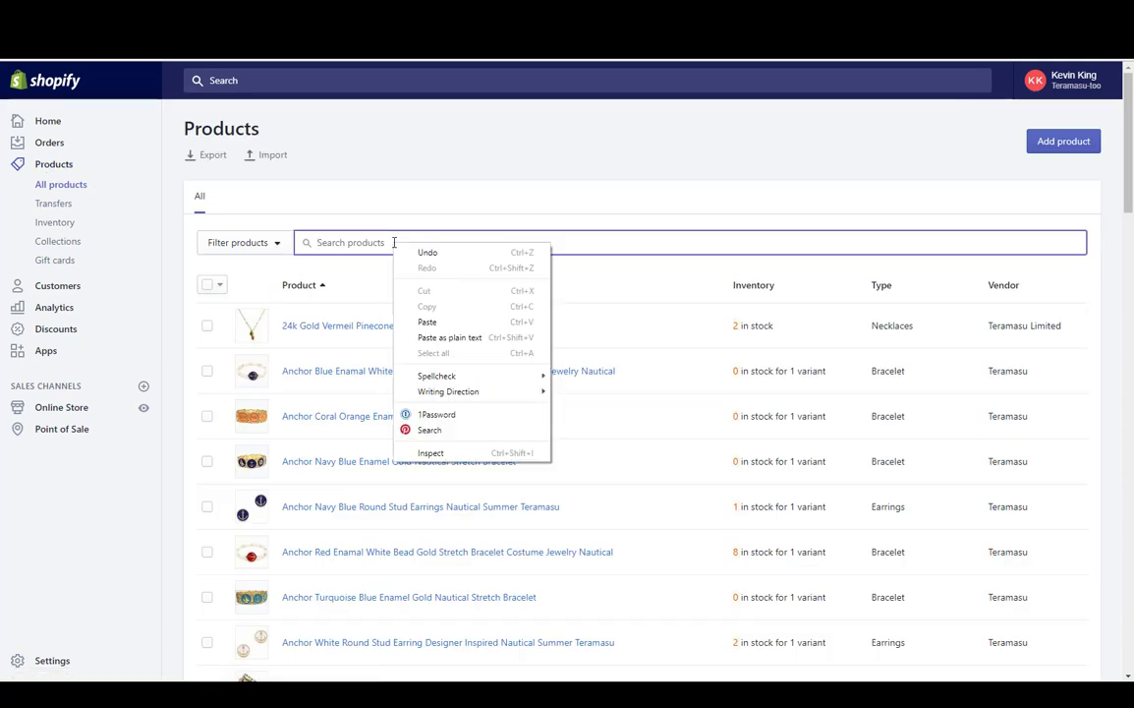
click(427, 323)
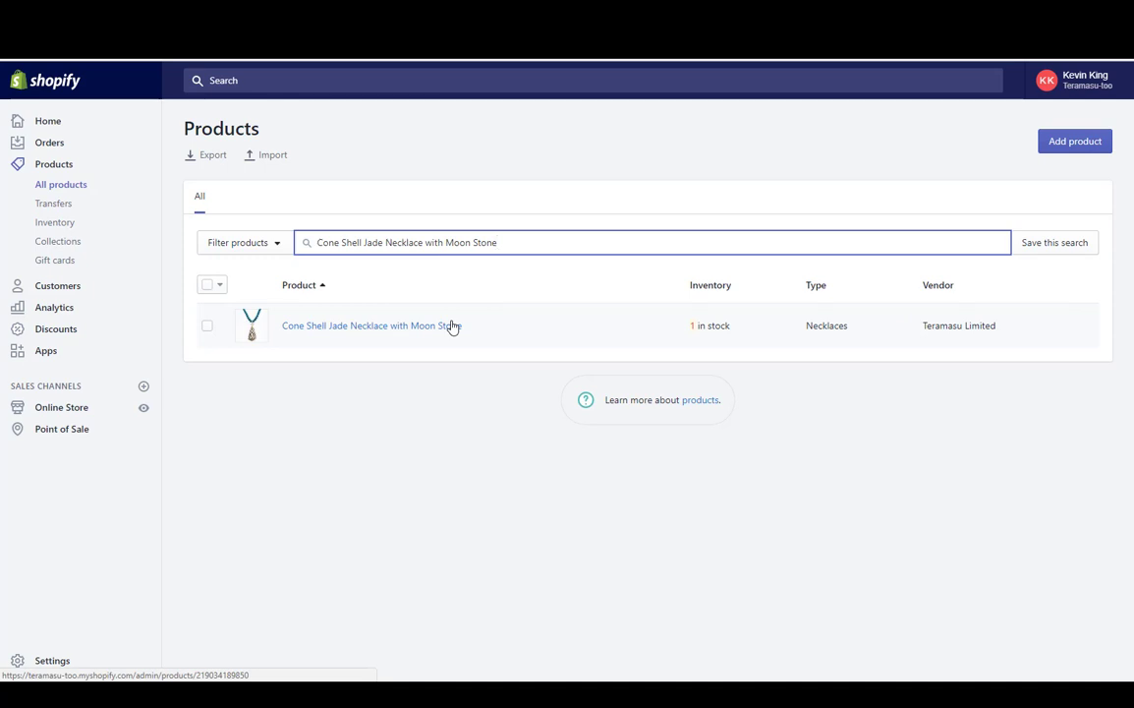
Step: Return to the full, unfiltered product list and select all products on the page
click(49, 165)
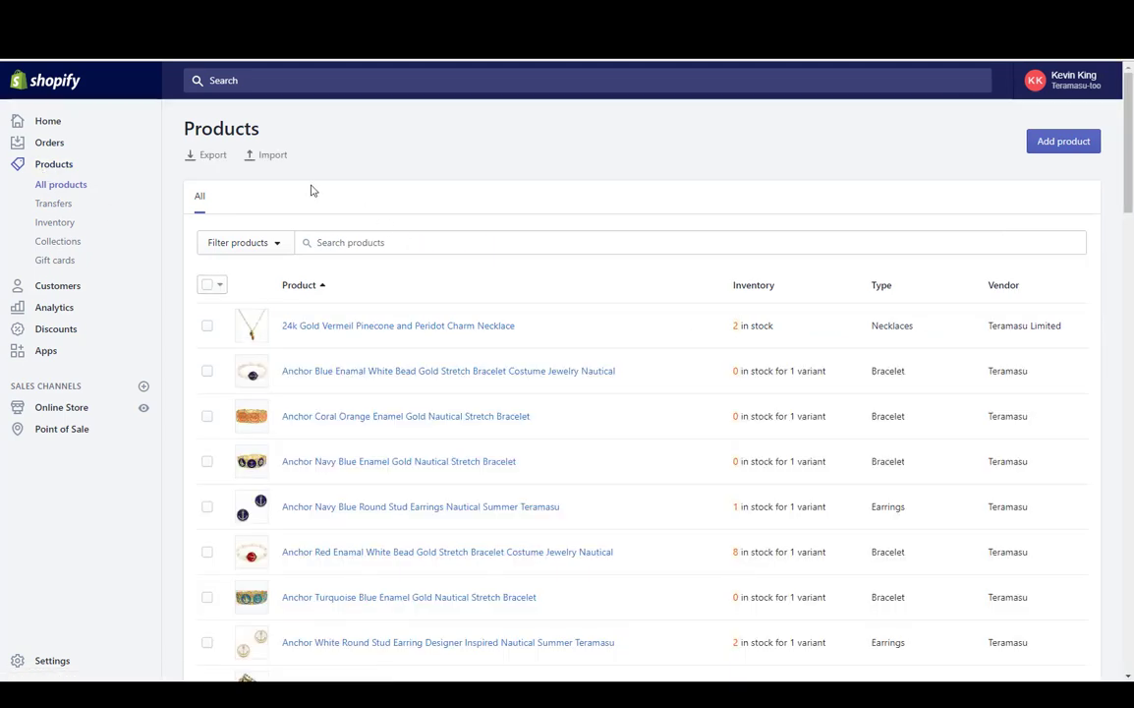
click(206, 287)
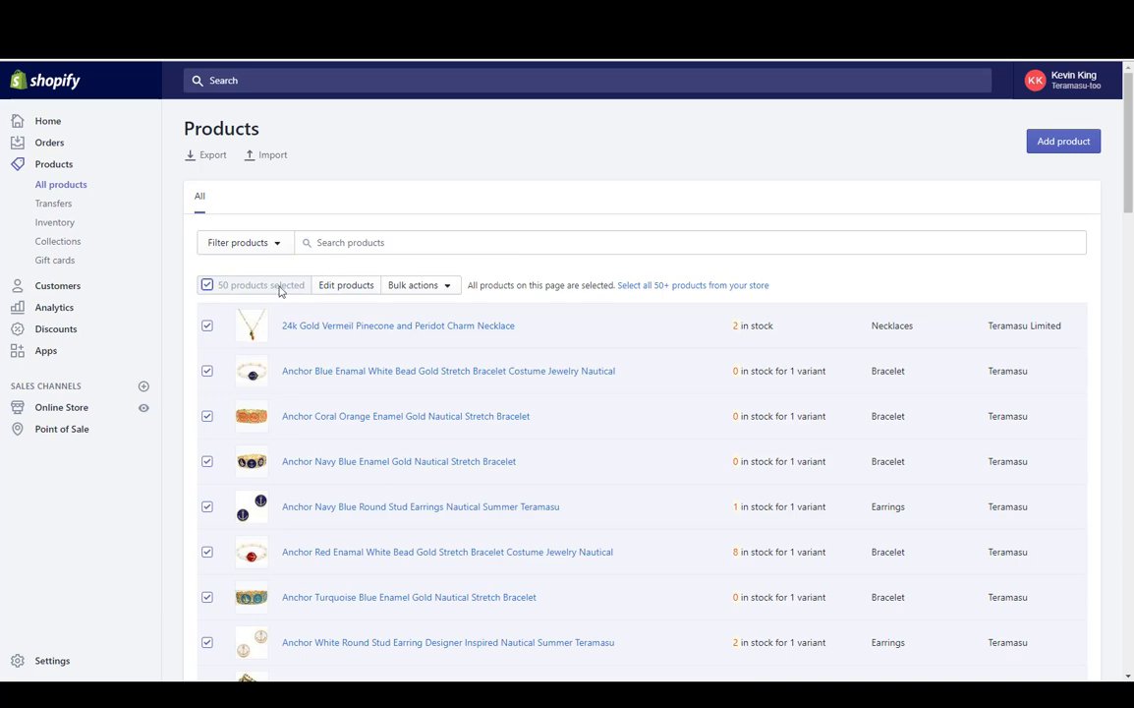
scroll(347, 371, down, 10)
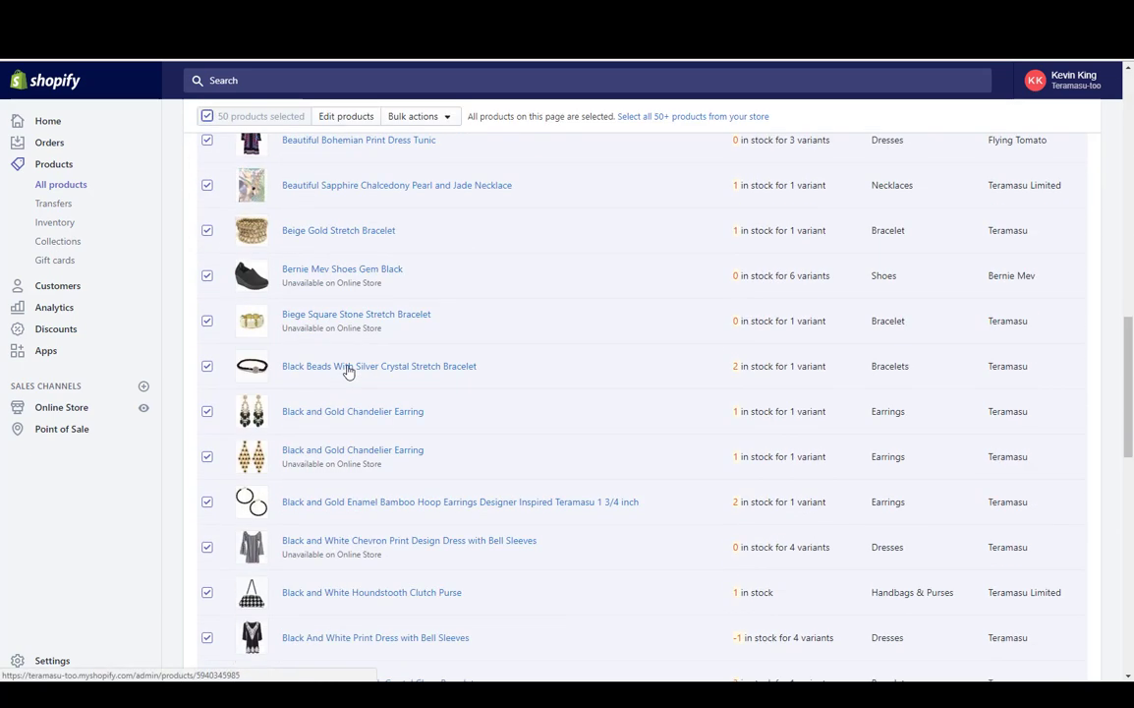
Step: Extend the selection to all products in the store, confirm it, and clear the whole selection again
scroll(347, 372, up, 10)
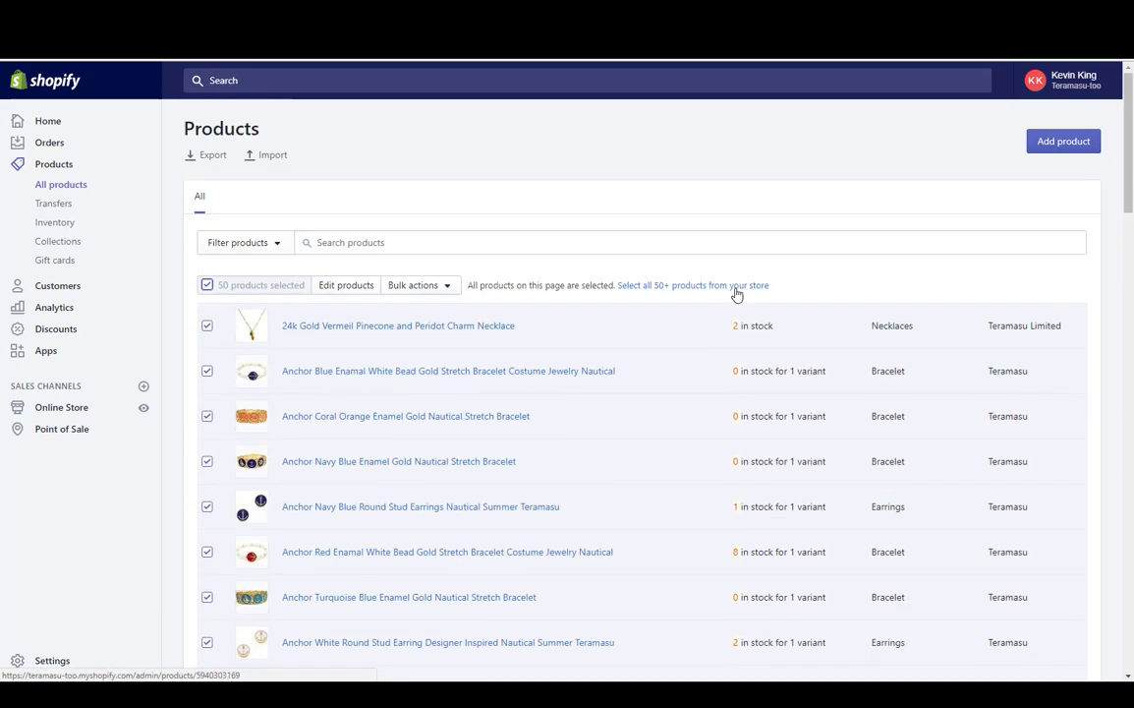
click(665, 287)
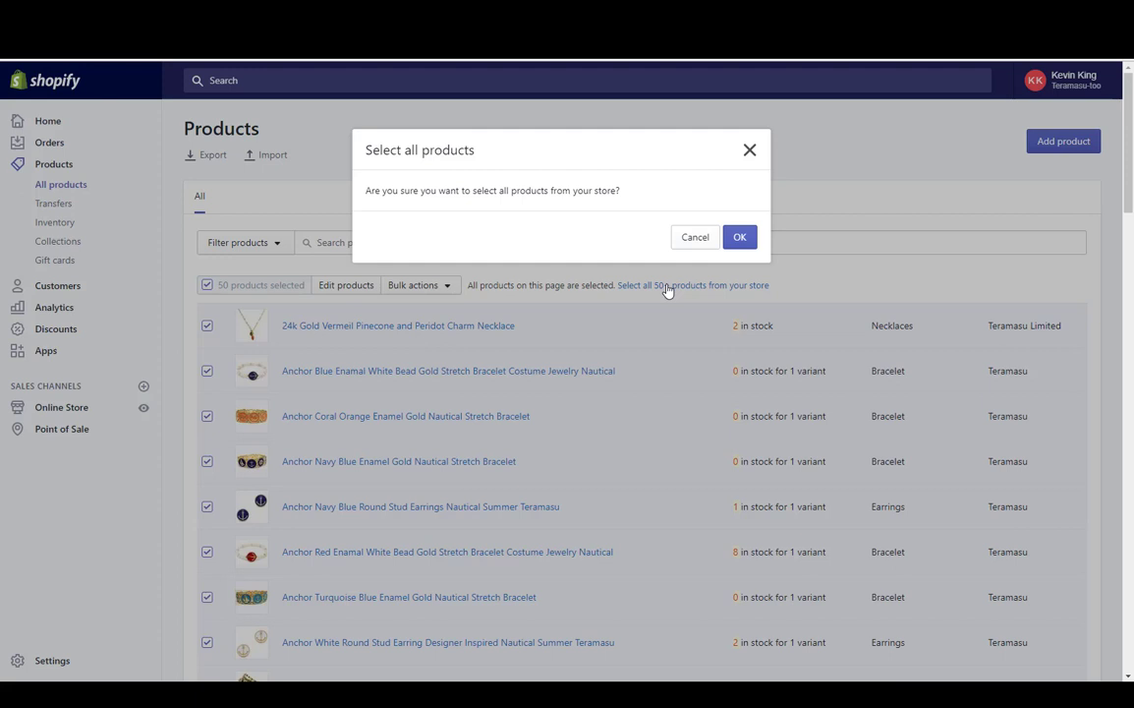
click(740, 239)
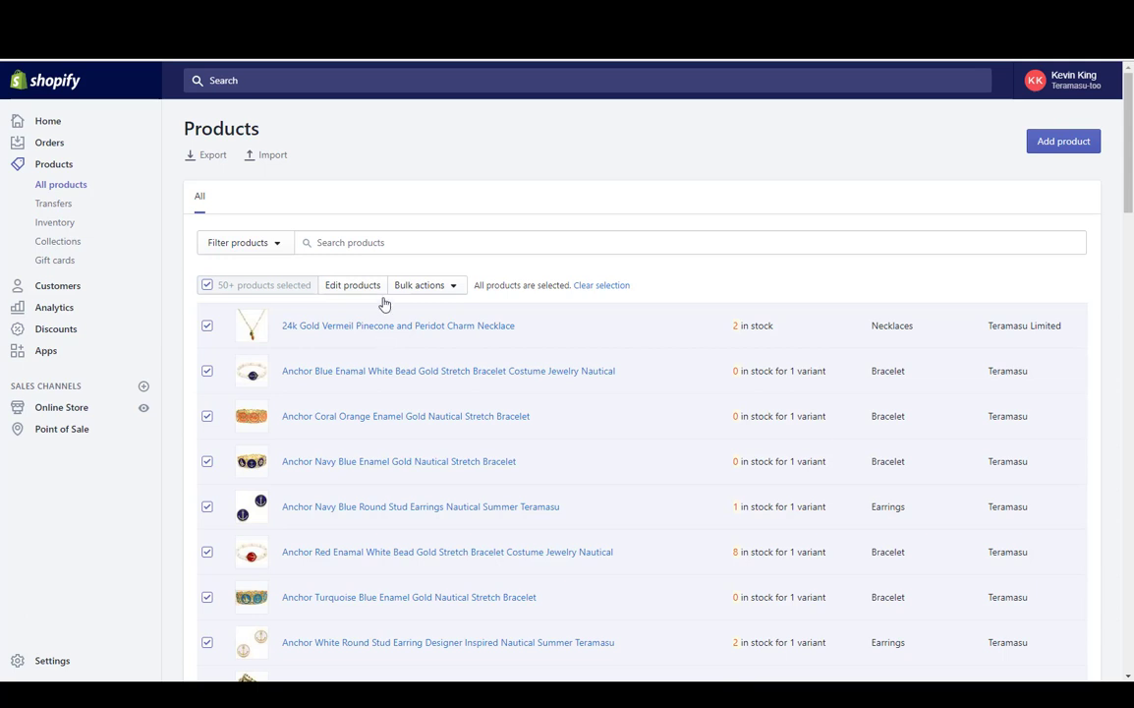
click(207, 285)
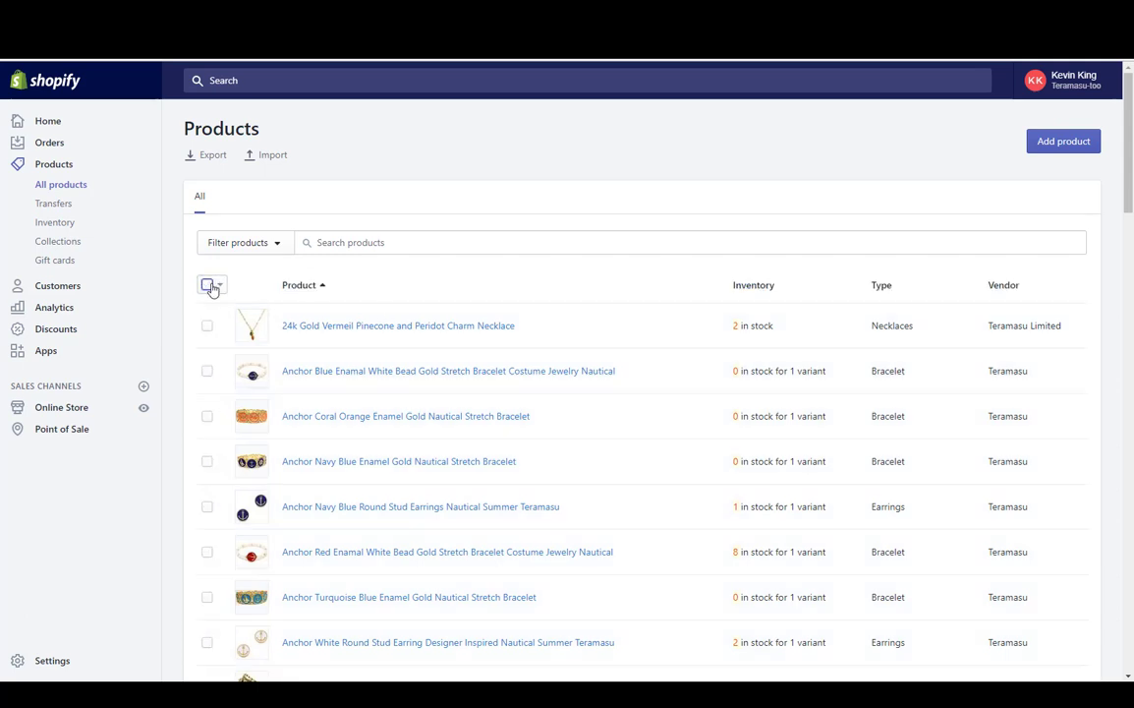
Step: Open the 24k Gold Vermeil Pinecone and Peridot Charm Necklace and set its price to $189.00
click(362, 334)
scroll(362, 329, down, 5)
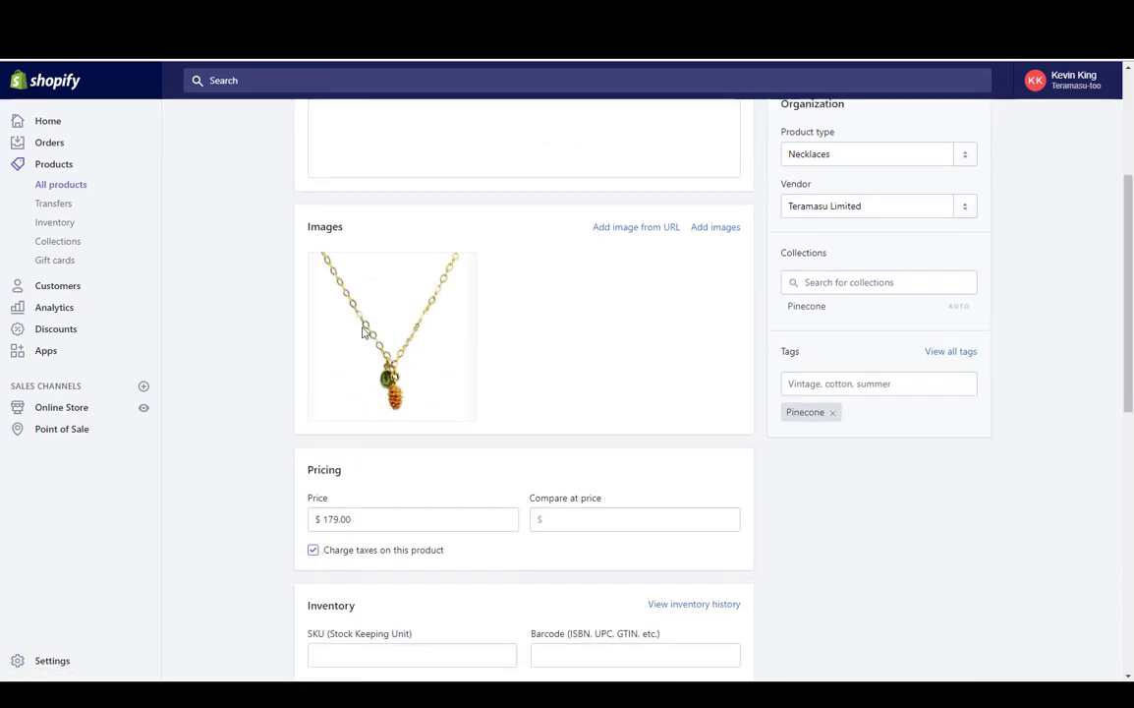
scroll(362, 326, down, 2)
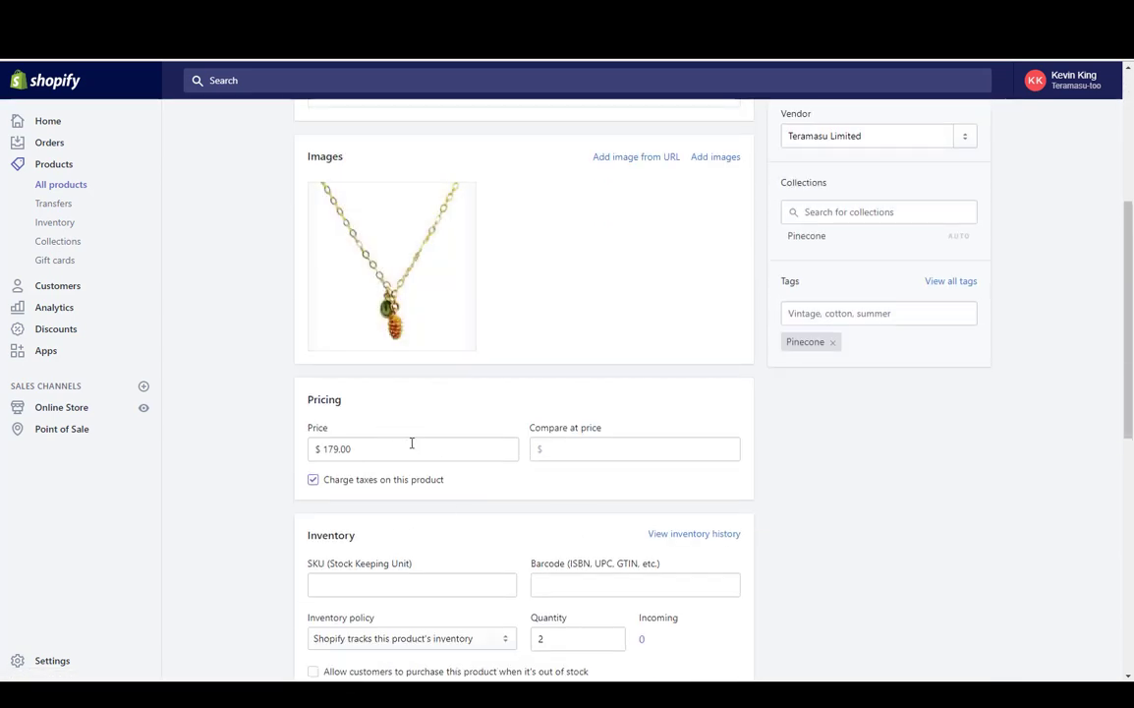
double_click(407, 445)
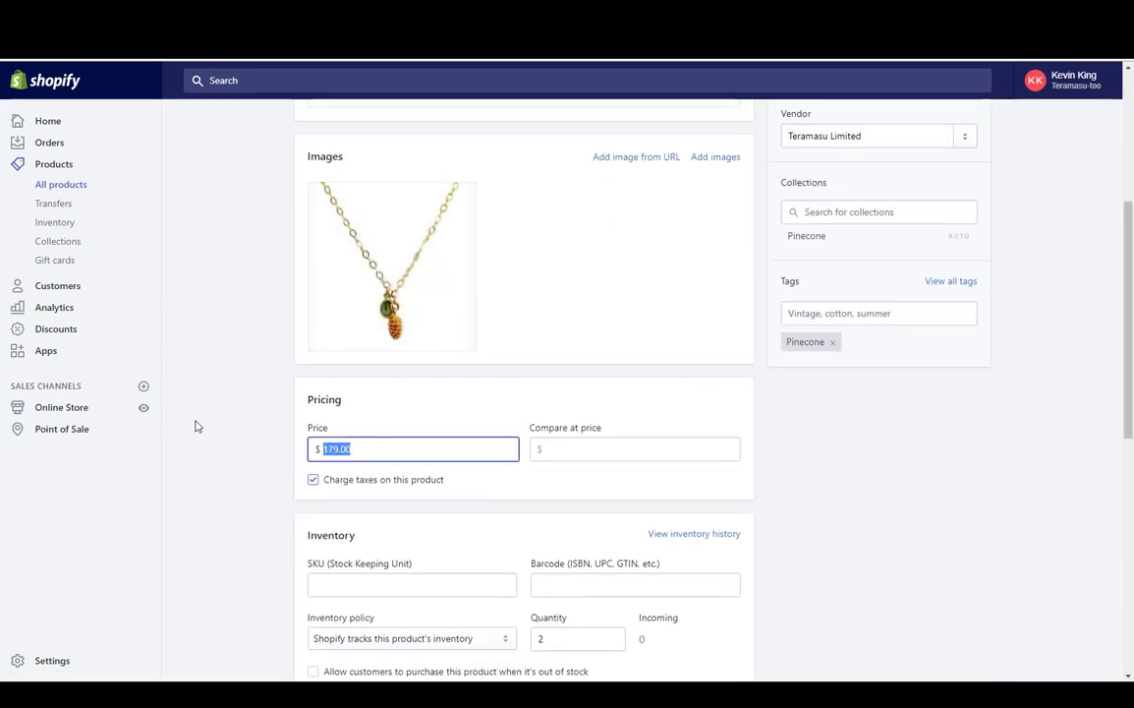
text(189)
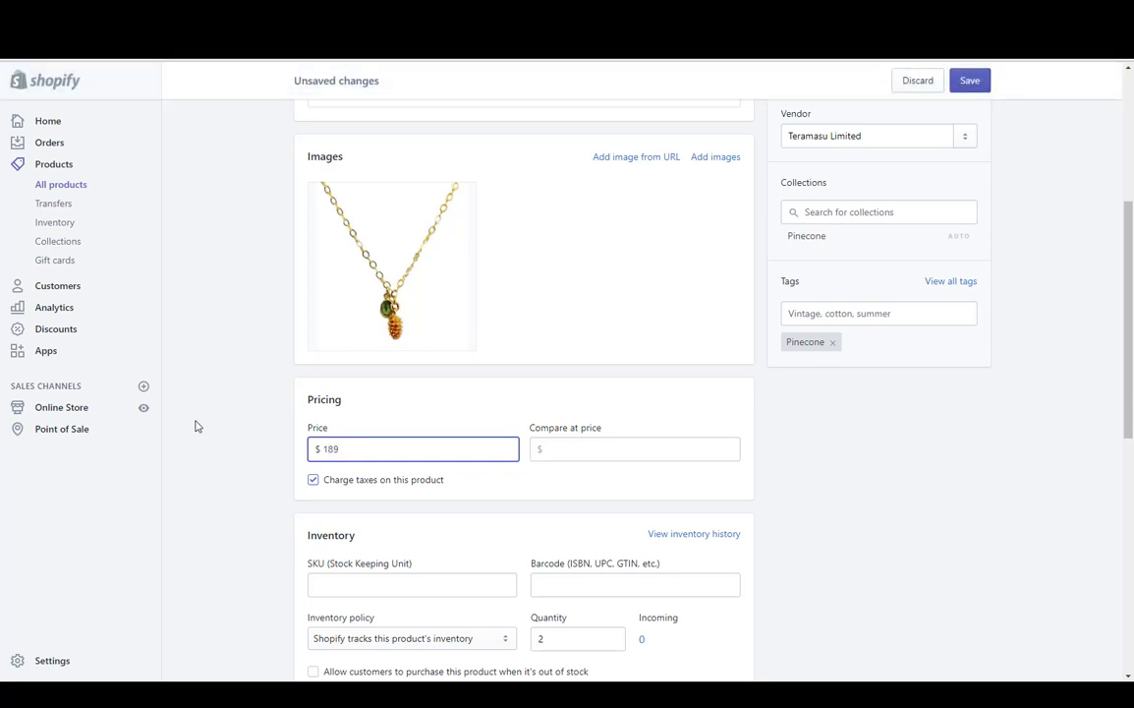
text(.00)
Step: Try adding the word "See" at the end of the necklace's description and delete it again
scroll(471, 359, up, 4)
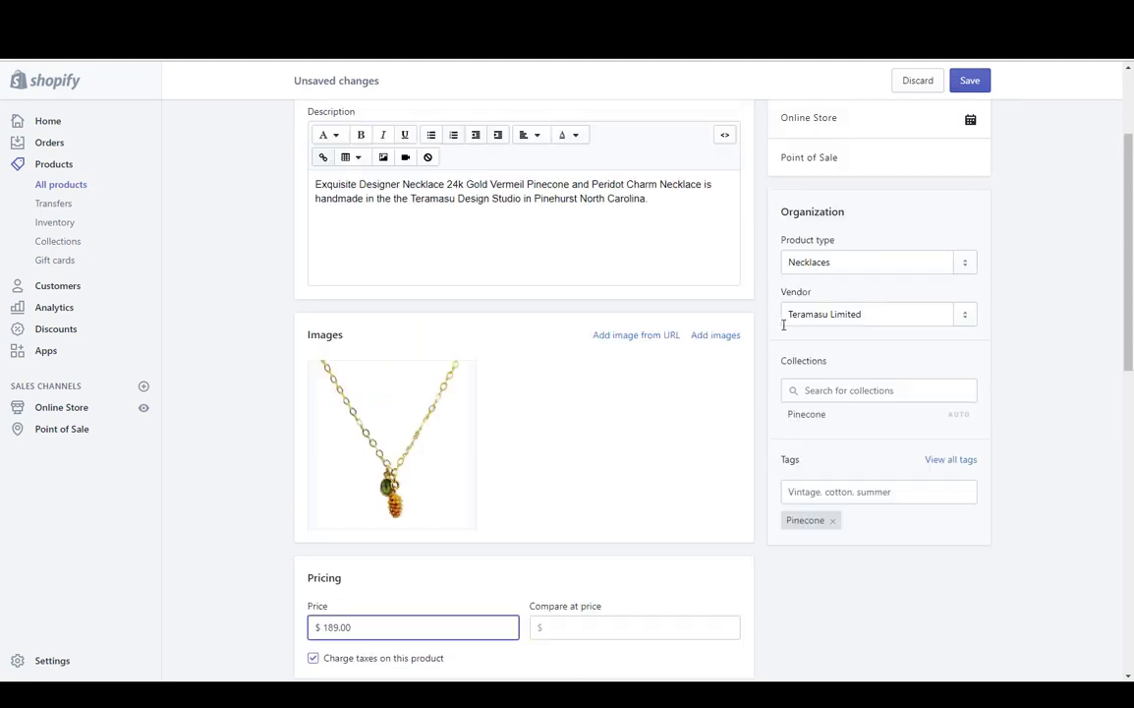
click(671, 359)
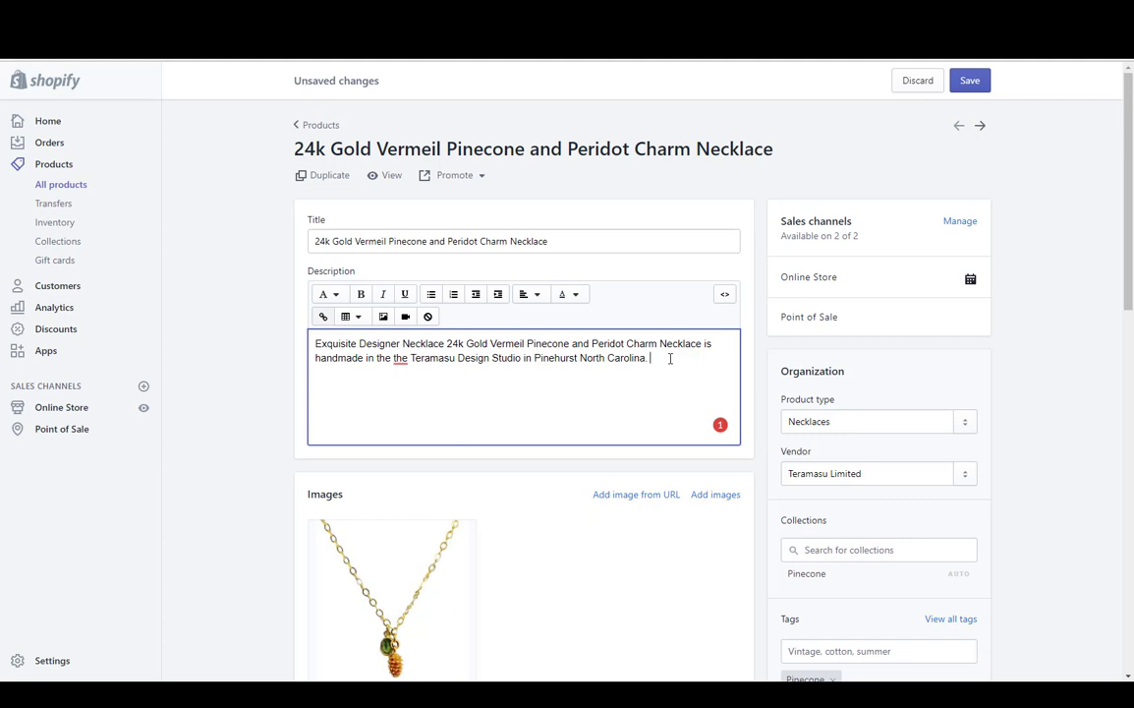
text(See)
key(BackSpace)
key(BackSpace)
key(BackSpace)
Step: Save the changes to the pinecone necklace and return to the product list
click(970, 81)
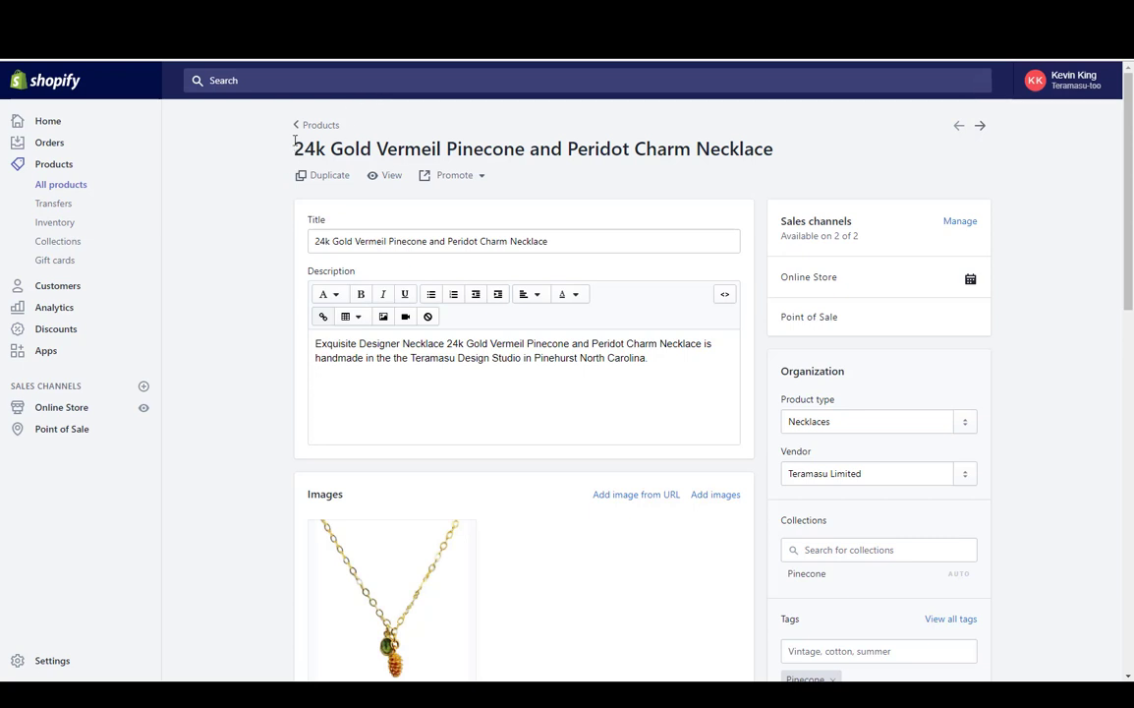
scroll(294, 141, down, 2)
scroll(295, 143, up, 2)
click(305, 124)
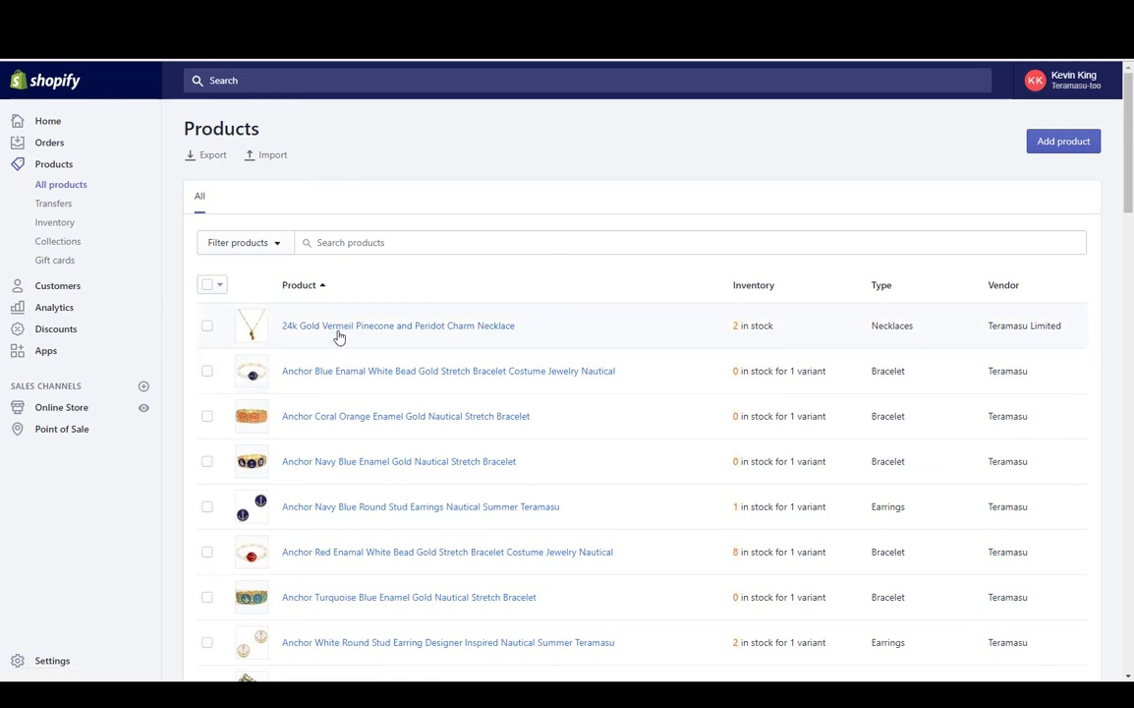
Step: Clear any product selection and filter the product list to items whose product type is Bracelet
click(206, 287)
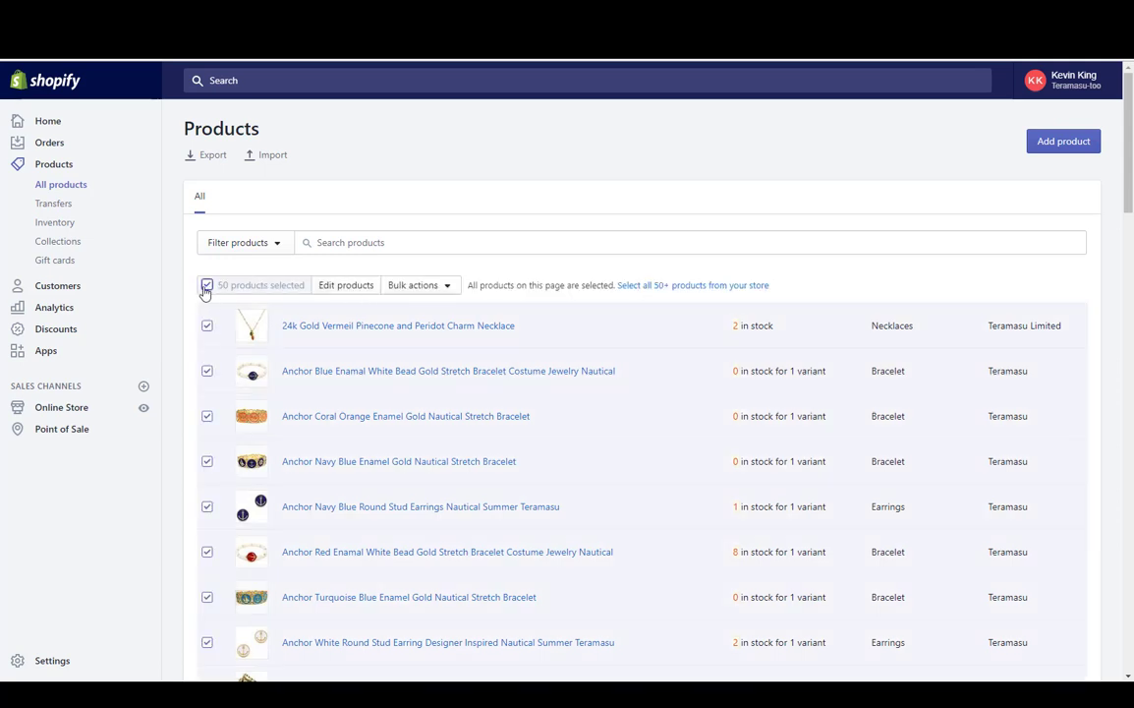
click(208, 285)
click(244, 244)
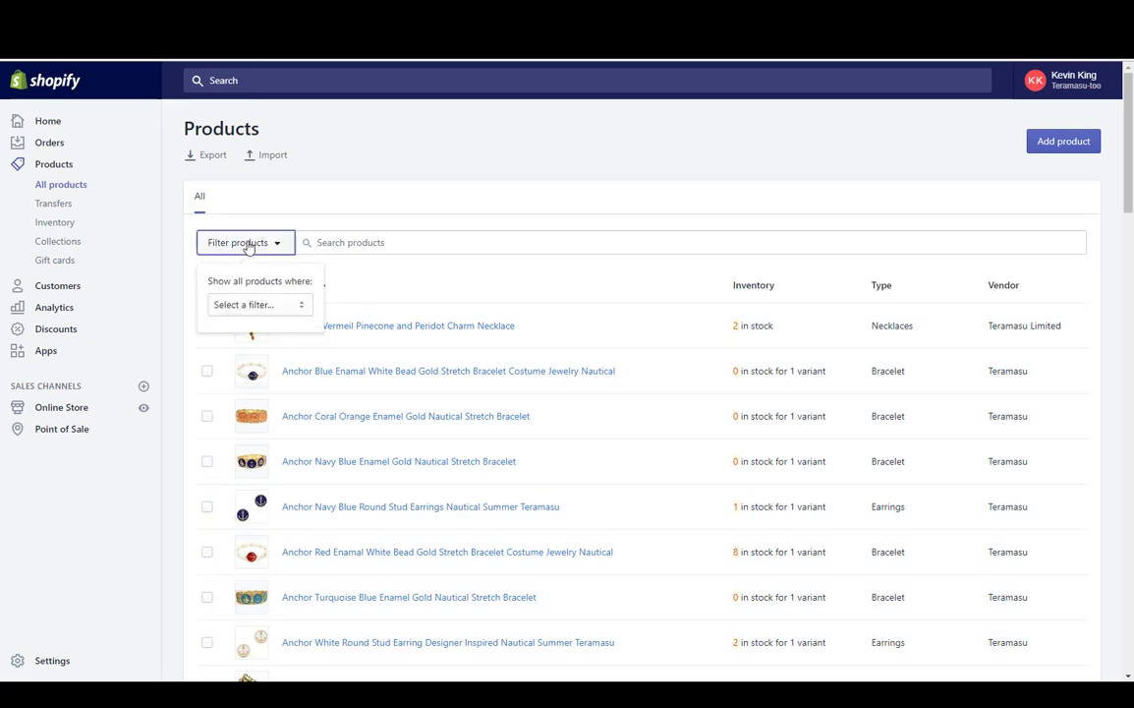
click(303, 307)
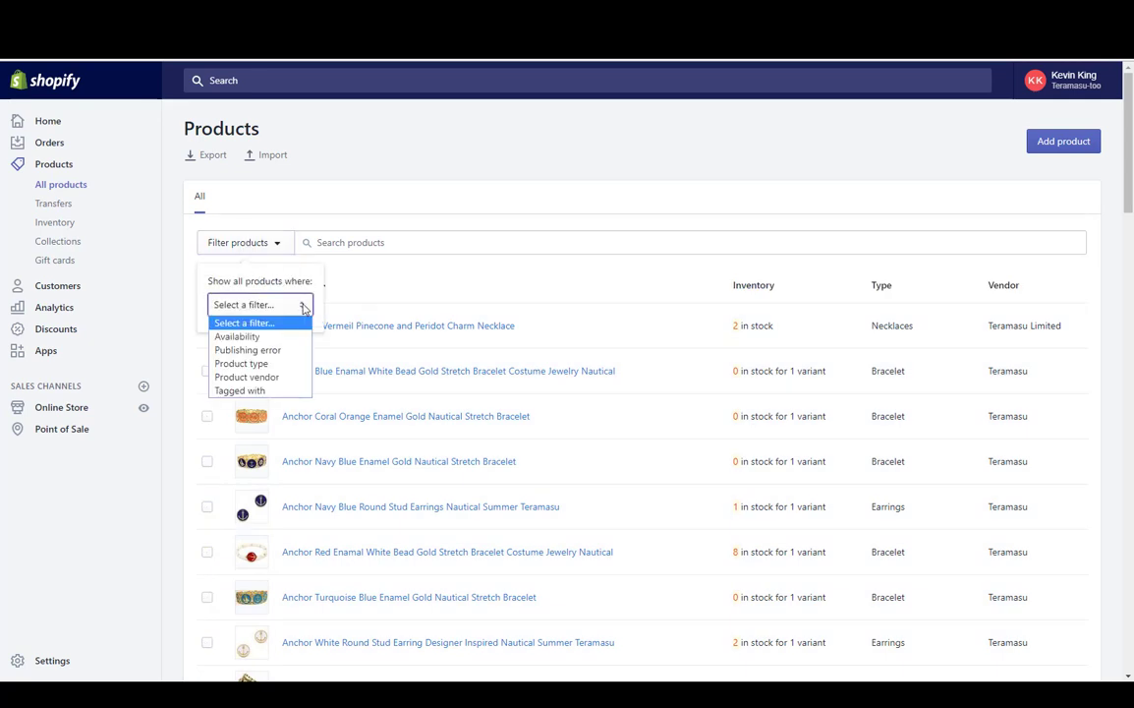
click(260, 364)
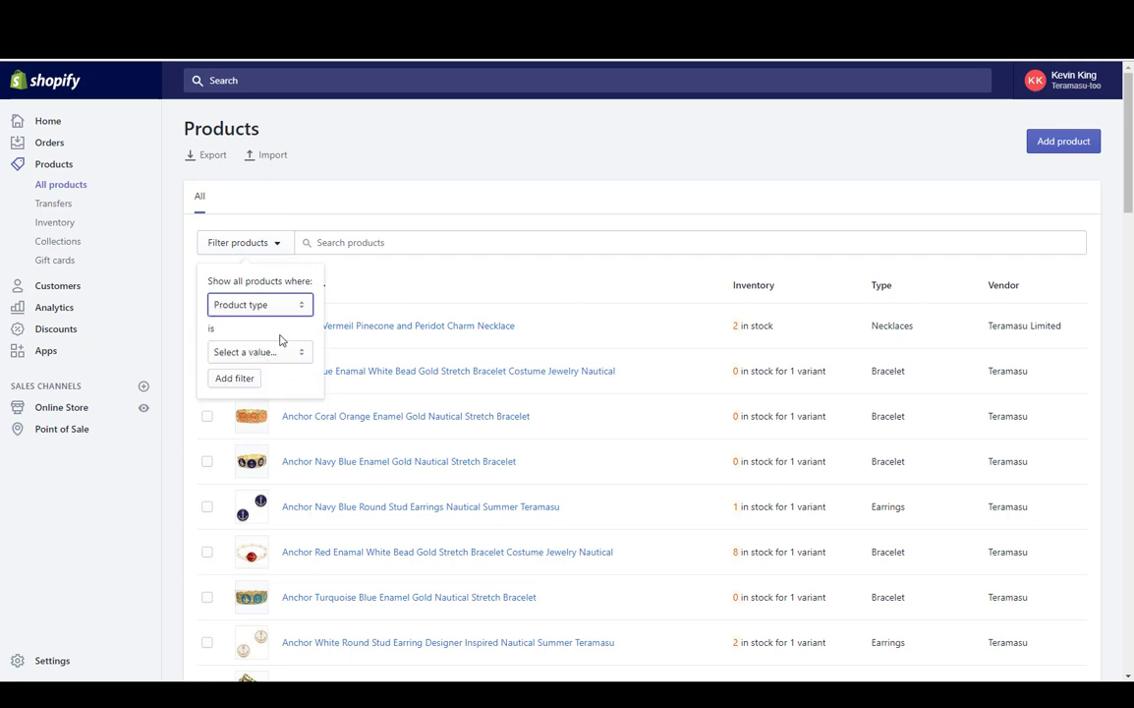
click(258, 350)
click(263, 411)
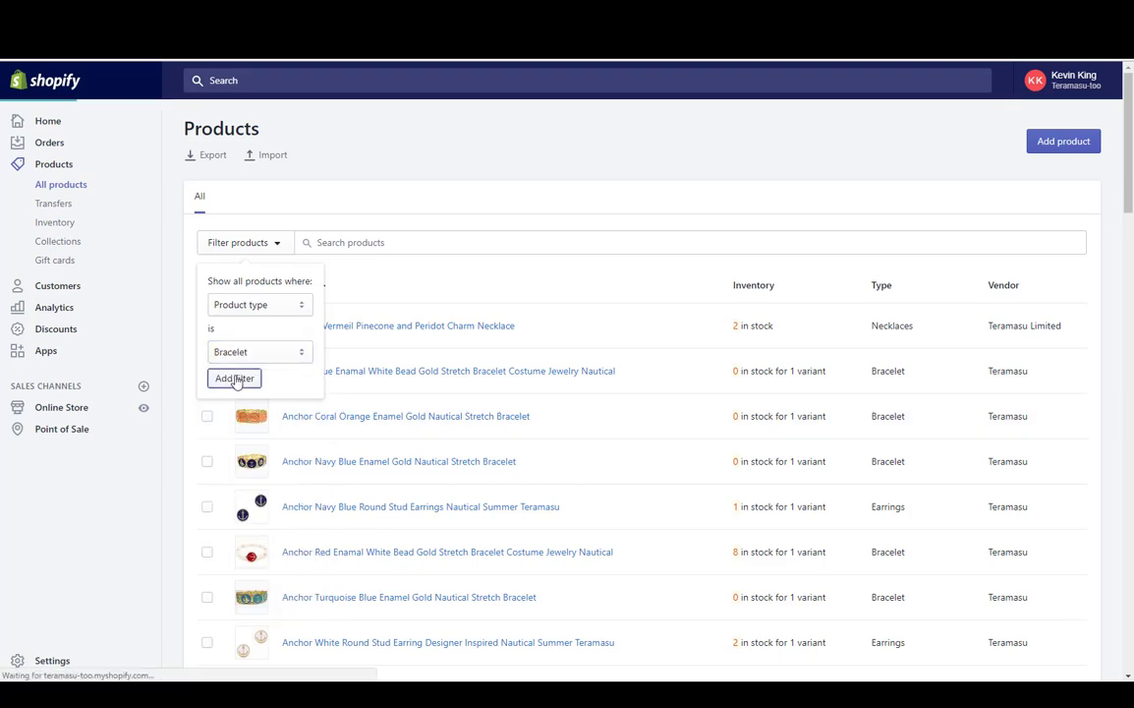
click(234, 378)
Step: Select all products matching the Bracelet filter, including those beyond this page, and open them in the bulk editor
scroll(385, 313, down, 5)
scroll(387, 314, down, 10)
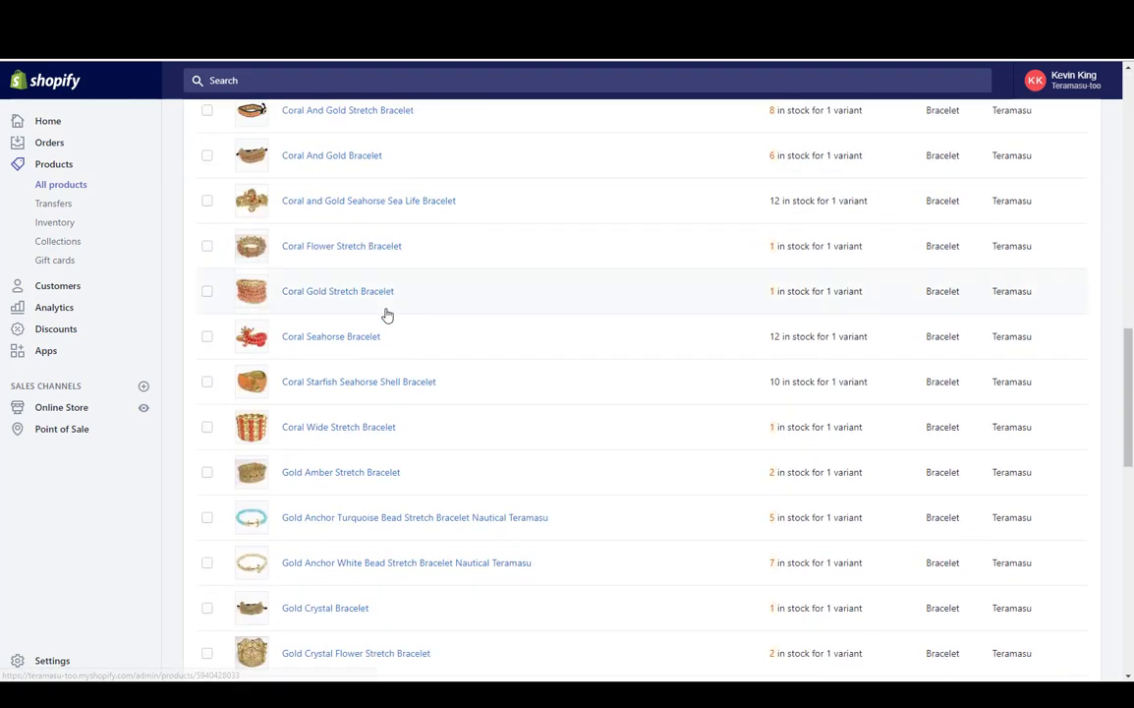
scroll(388, 314, up, 15)
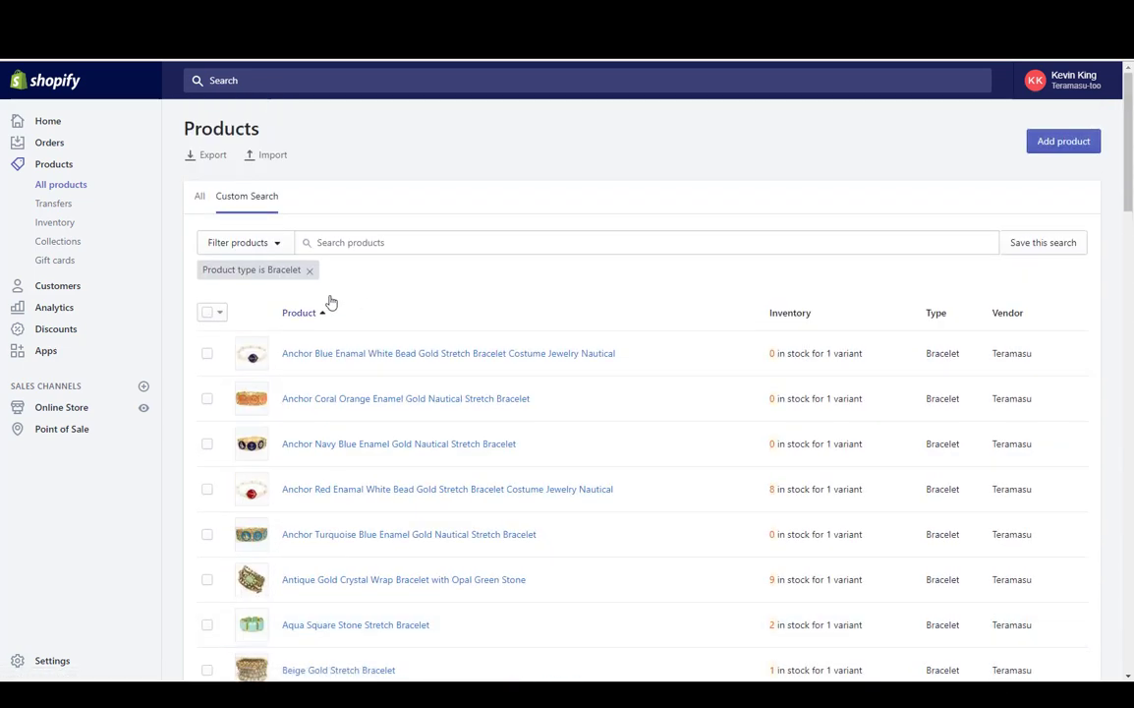
click(207, 315)
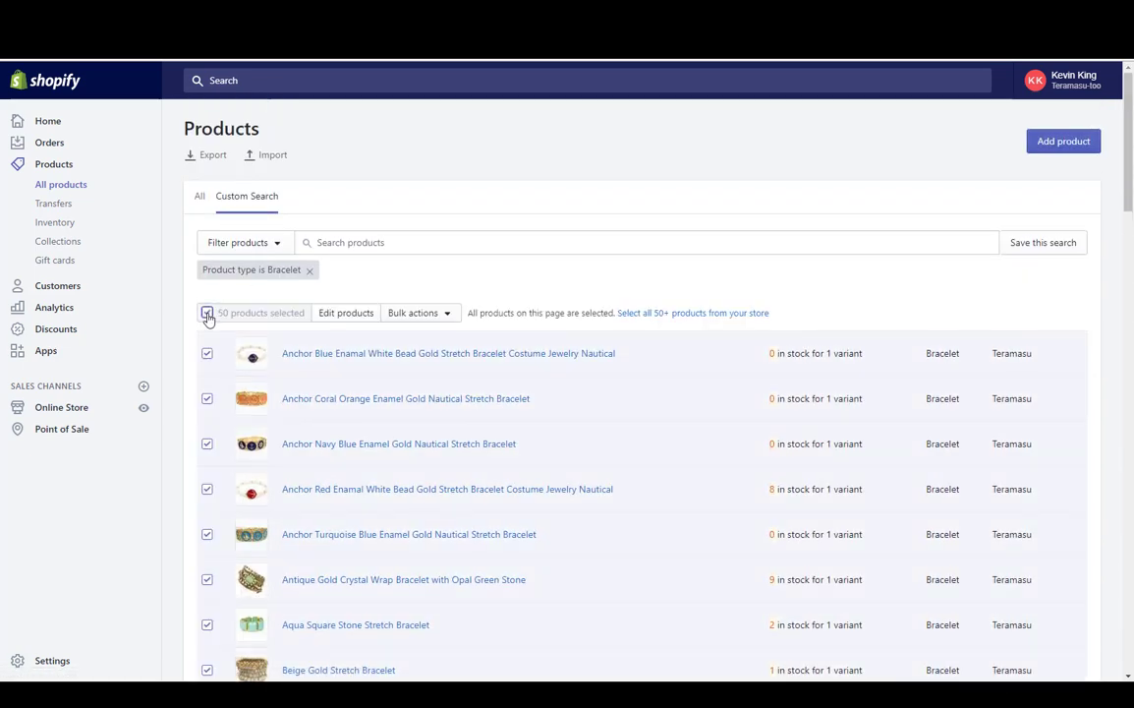
click(644, 315)
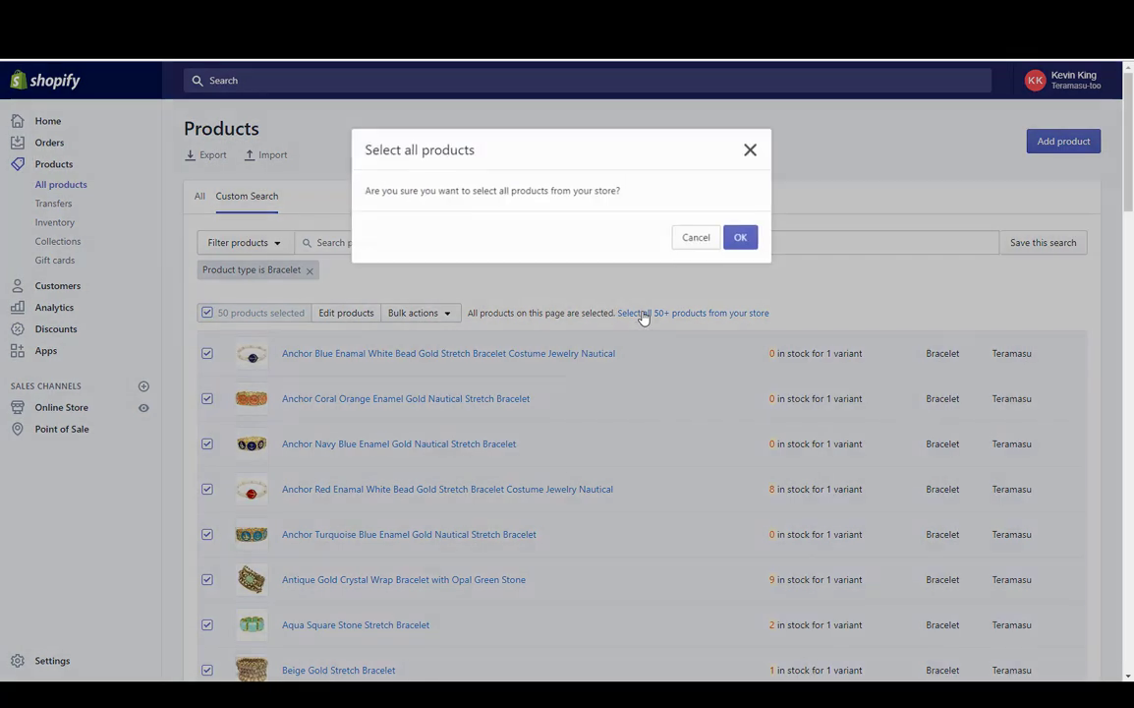
click(743, 239)
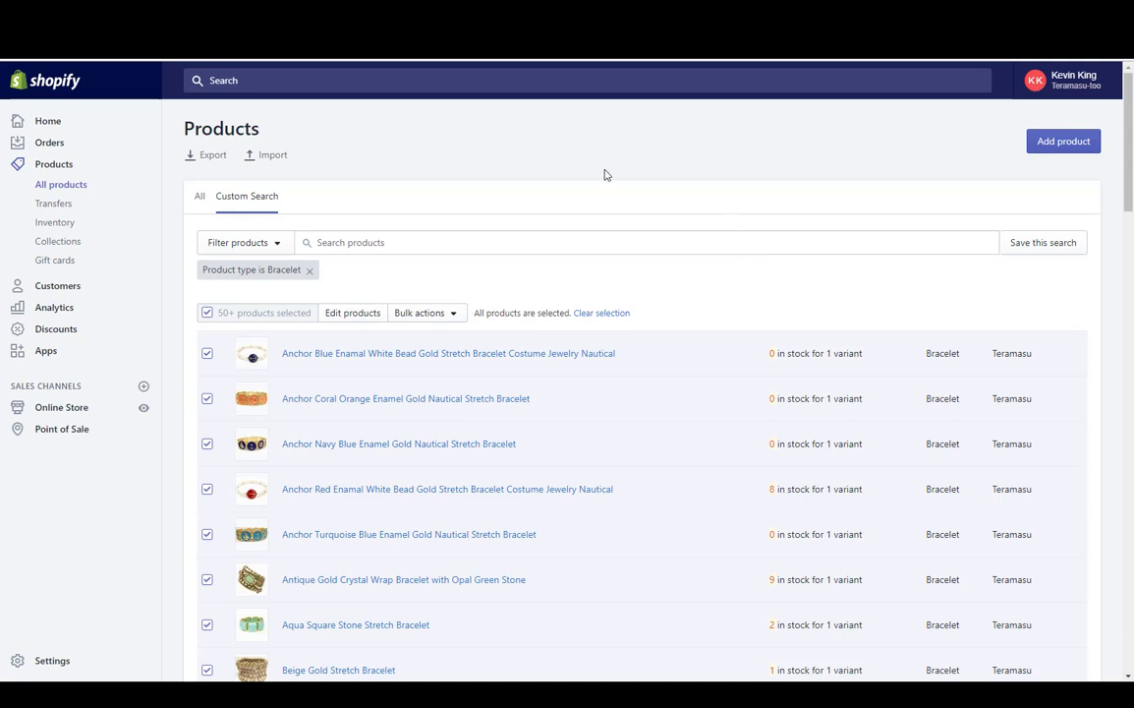
click(360, 321)
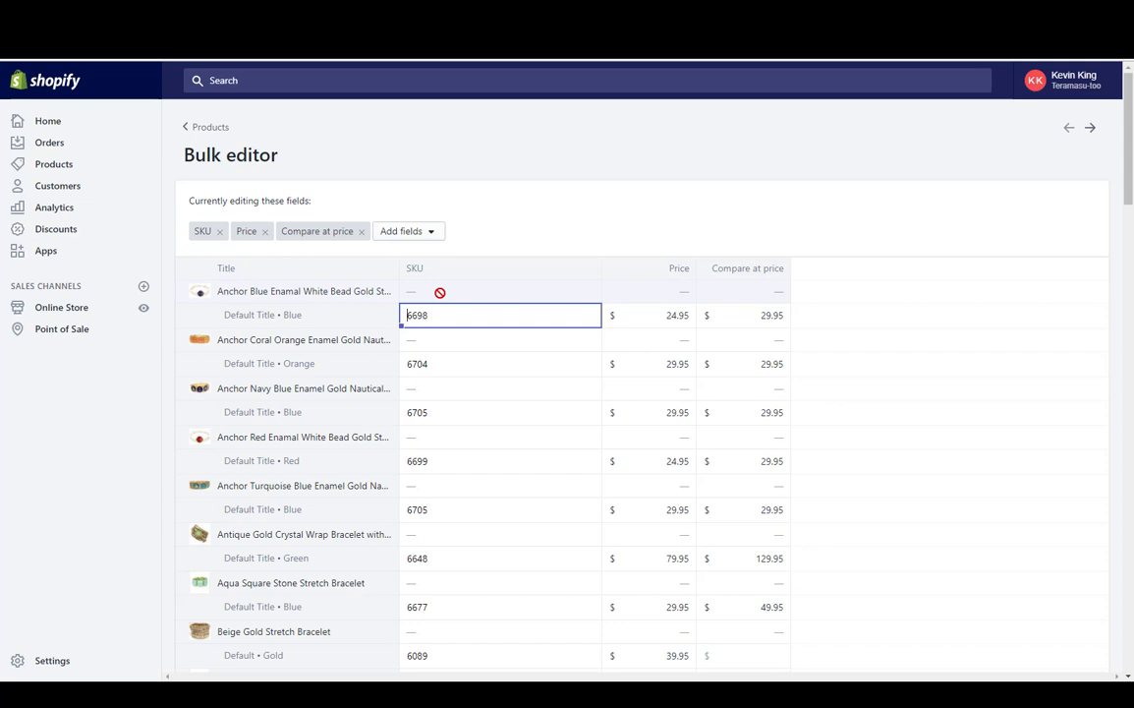
Step: Add the Tags field to the columns being edited in the bulk editor
click(411, 232)
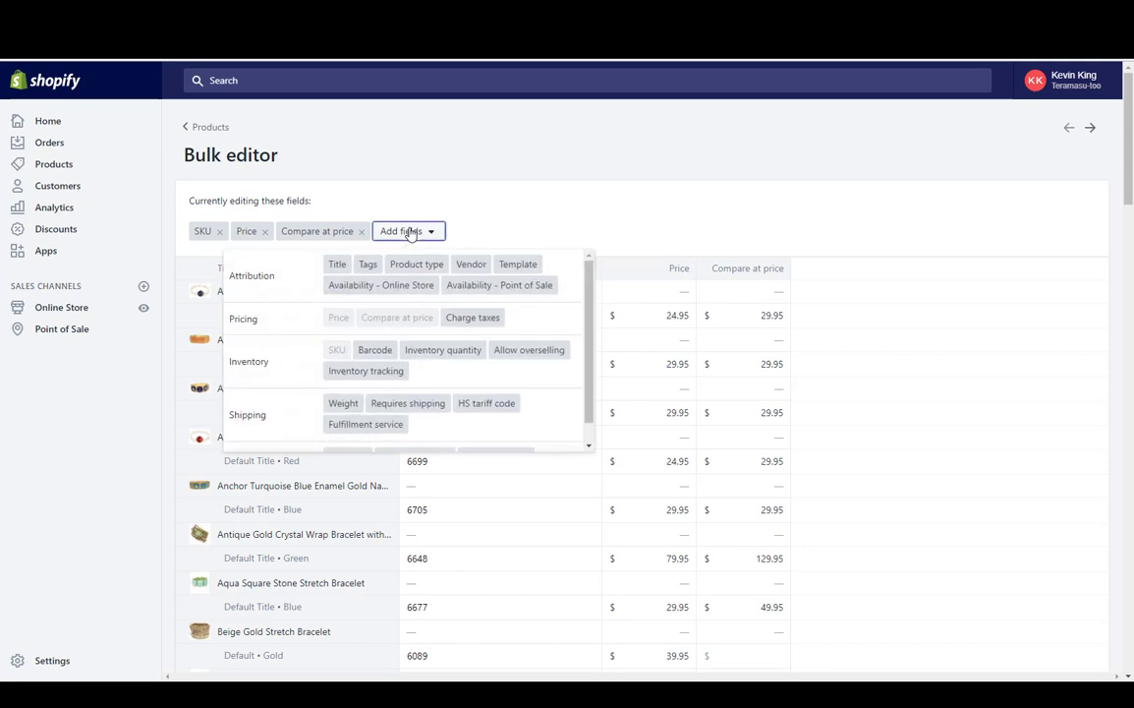
click(367, 266)
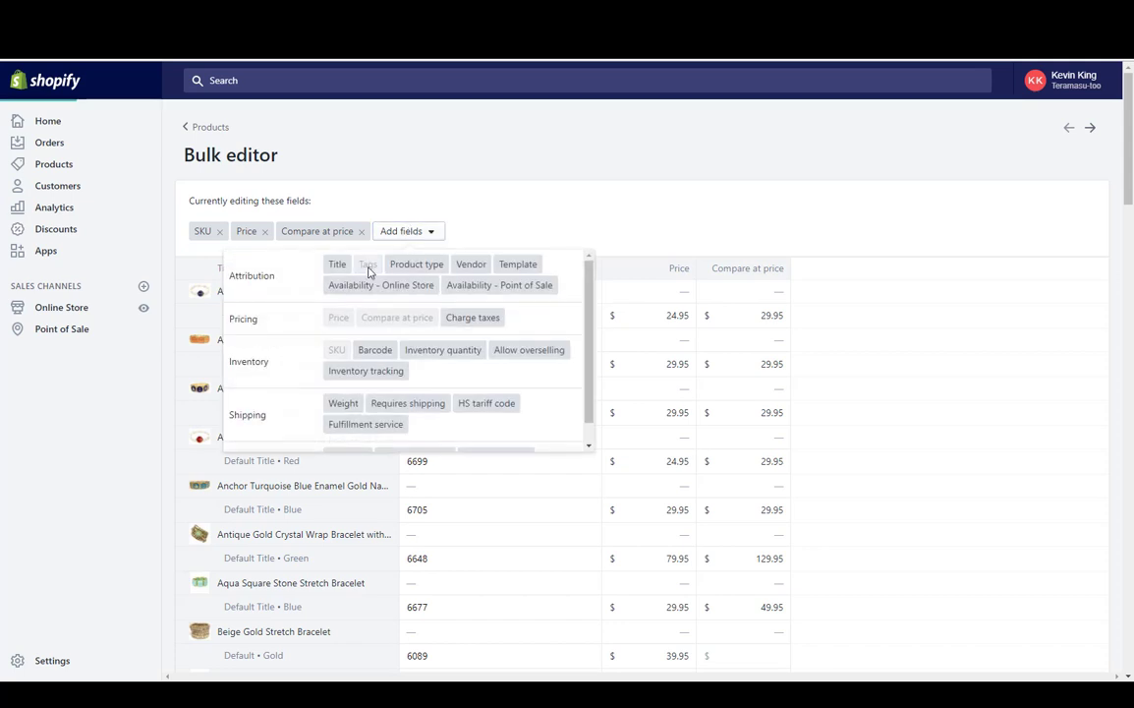
scroll(400, 306, down, 1)
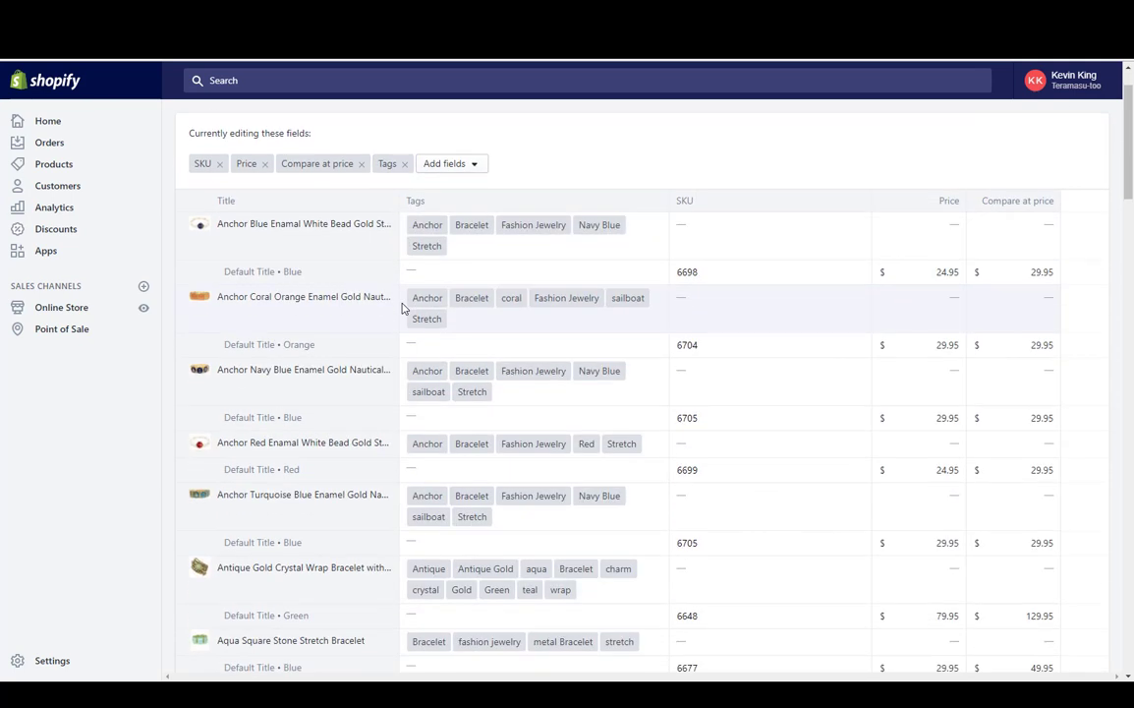
scroll(400, 307, up, 1)
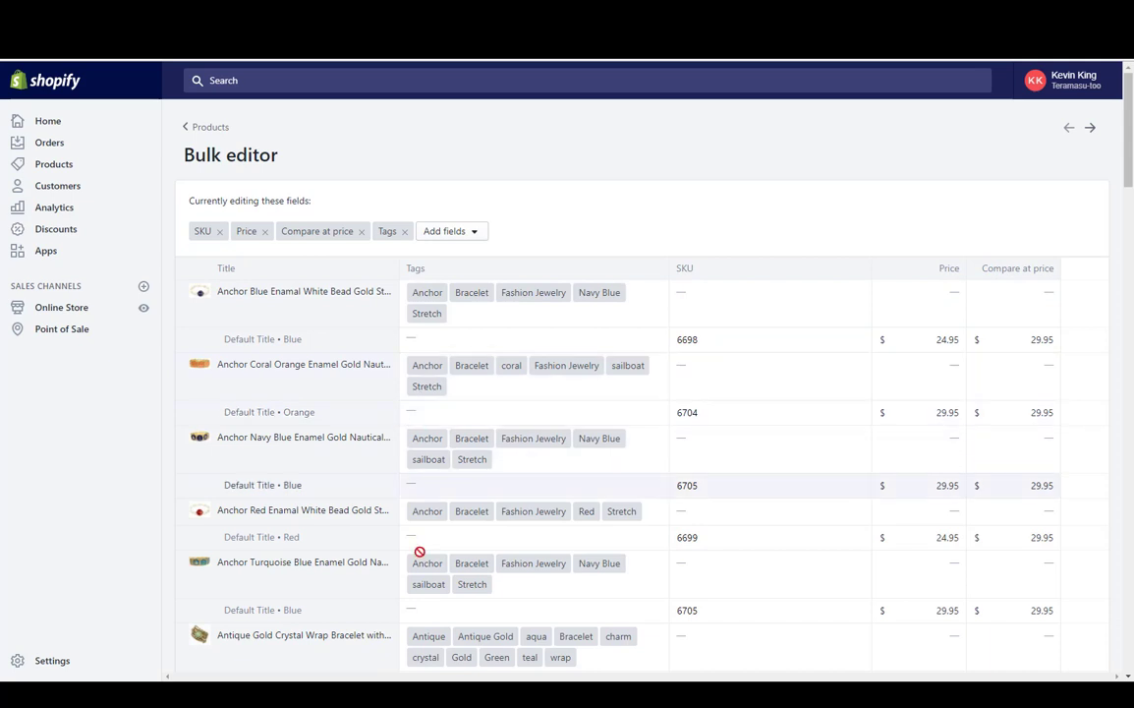
Step: Add the tag "new" to the Anchor Blue Enamal White Bead bracelet, remove it again, and close the tag editing
click(419, 321)
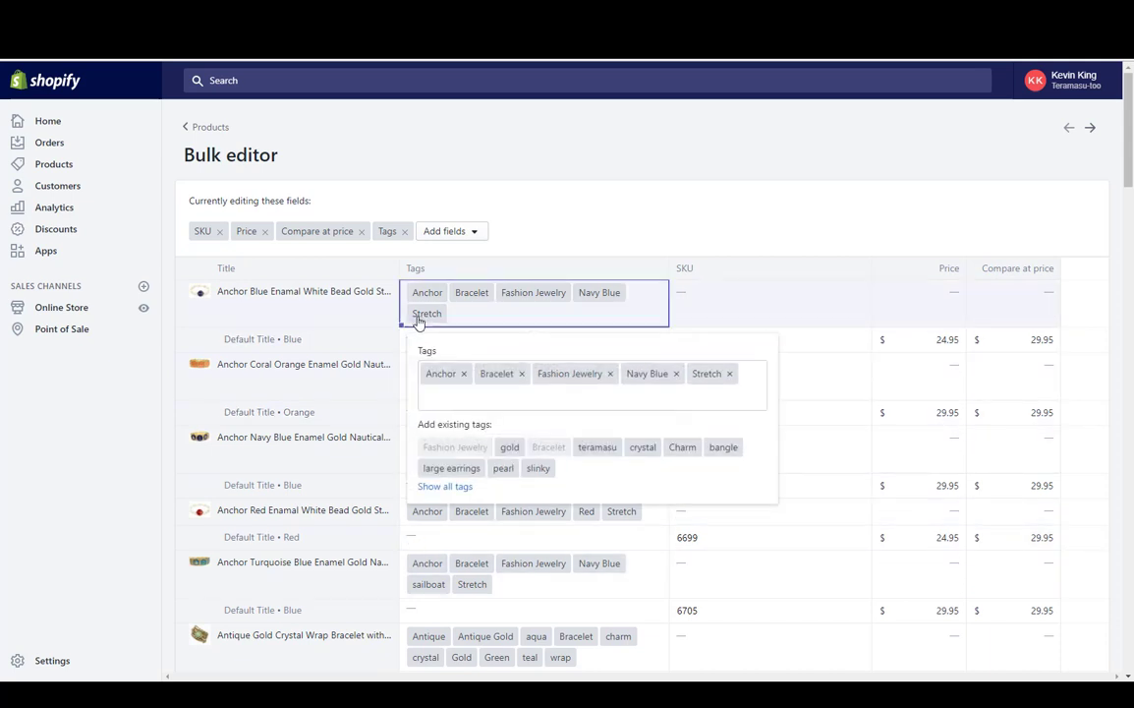
click(693, 401)
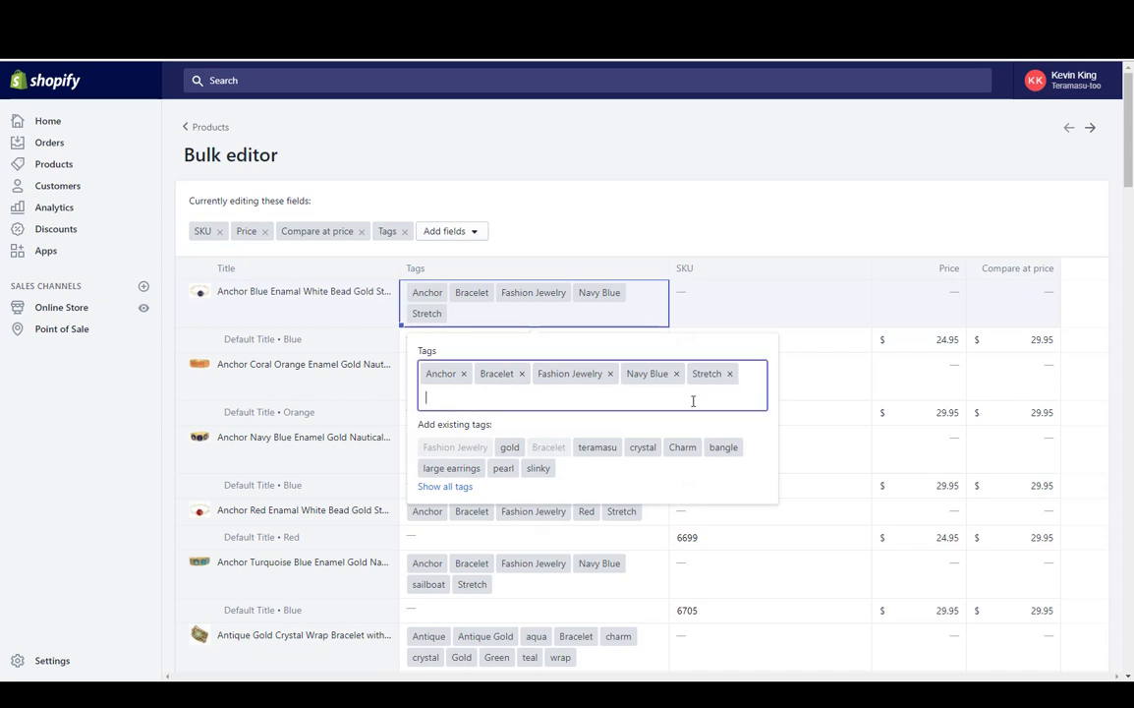
text(new)
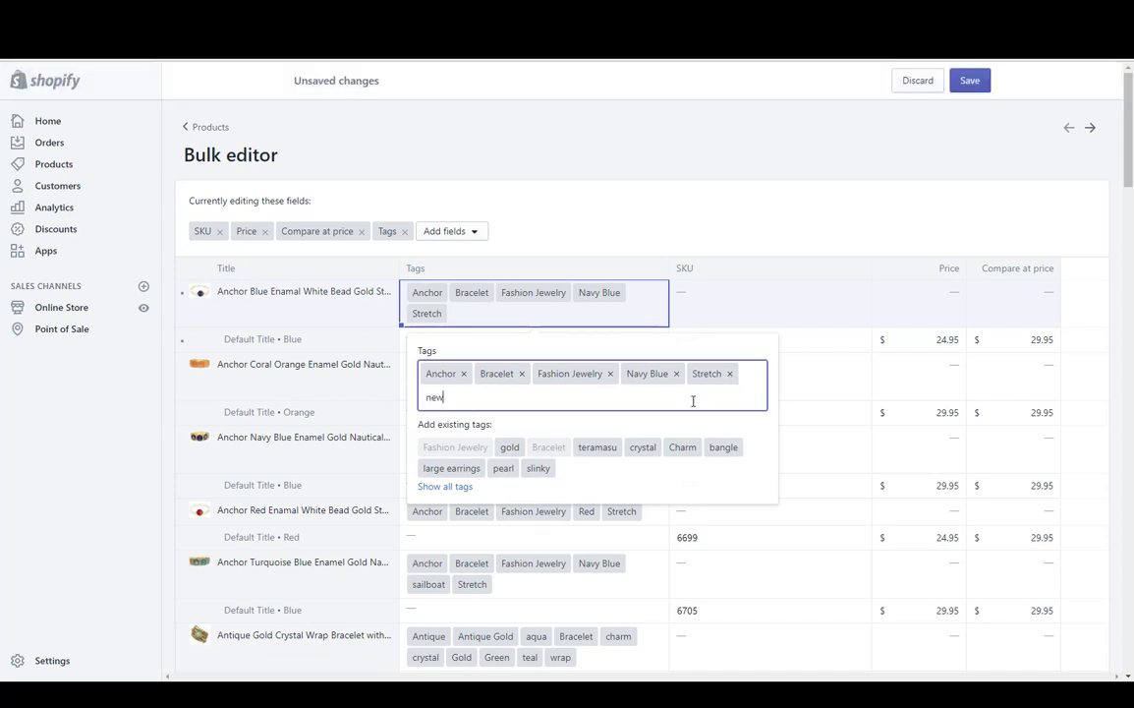
key(Return)
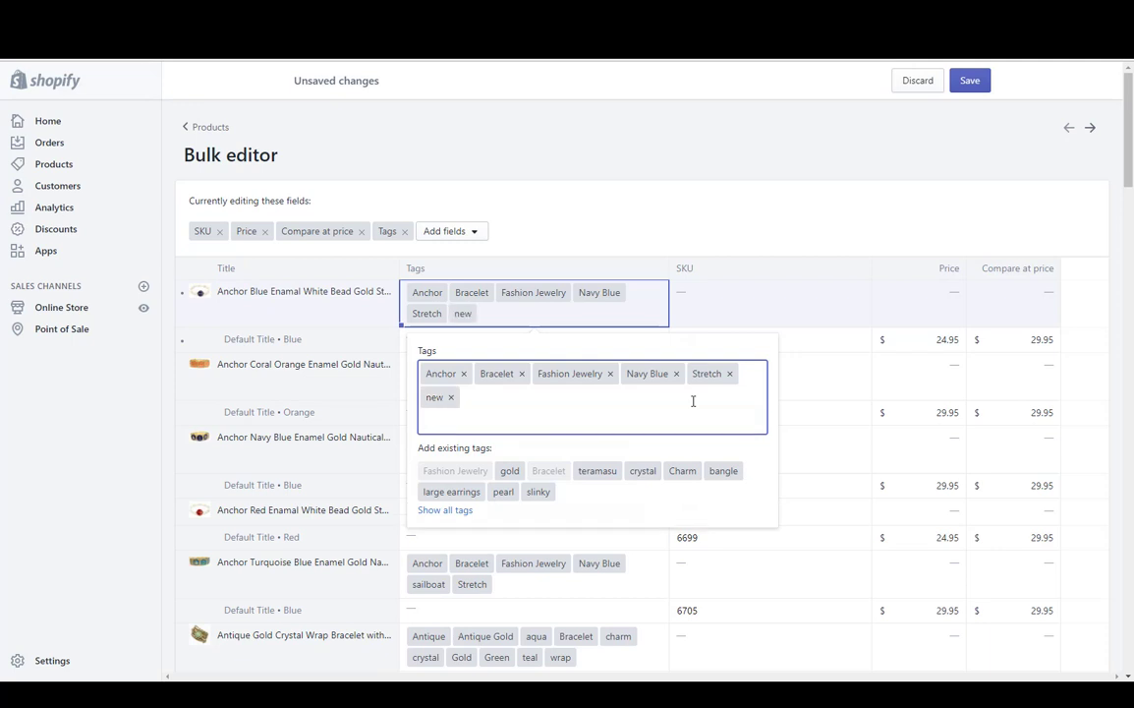
click(451, 397)
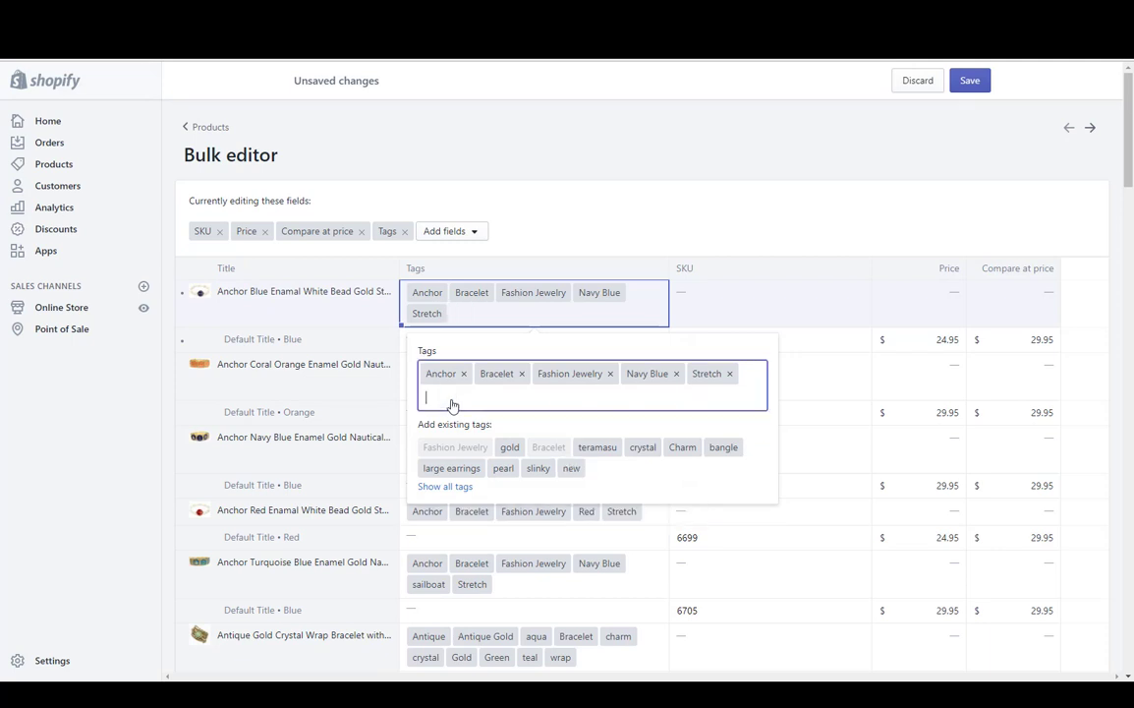
scroll(293, 317, down, 4)
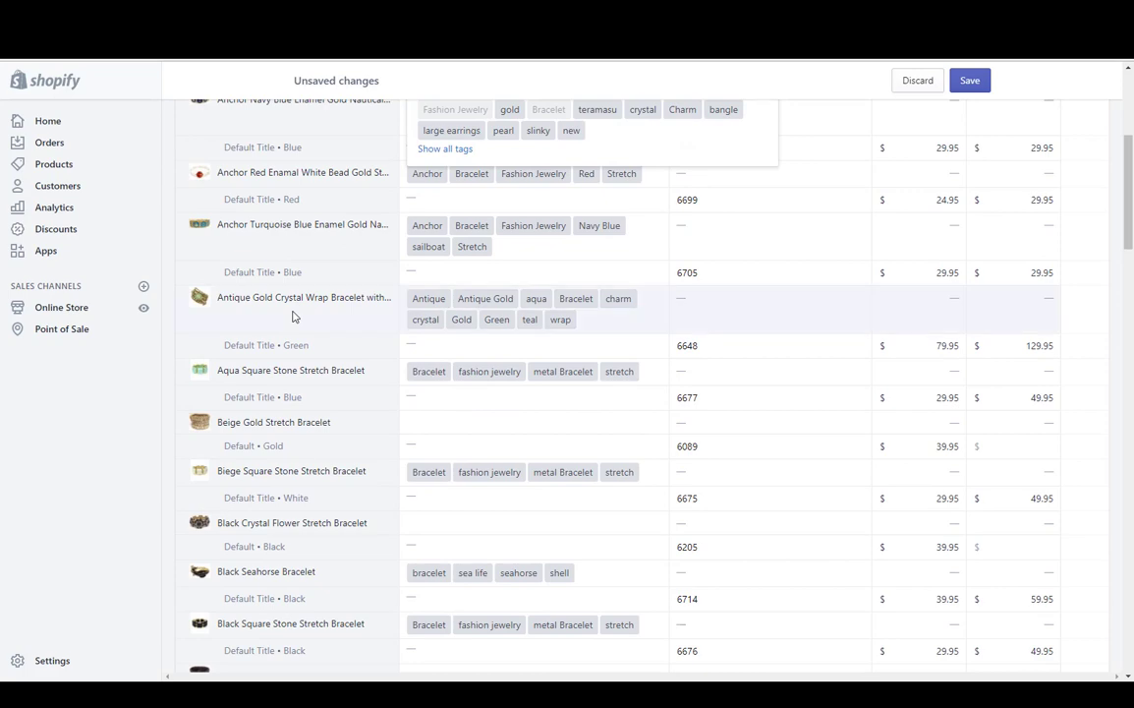
scroll(294, 316, down, 2)
scroll(296, 319, up, 6)
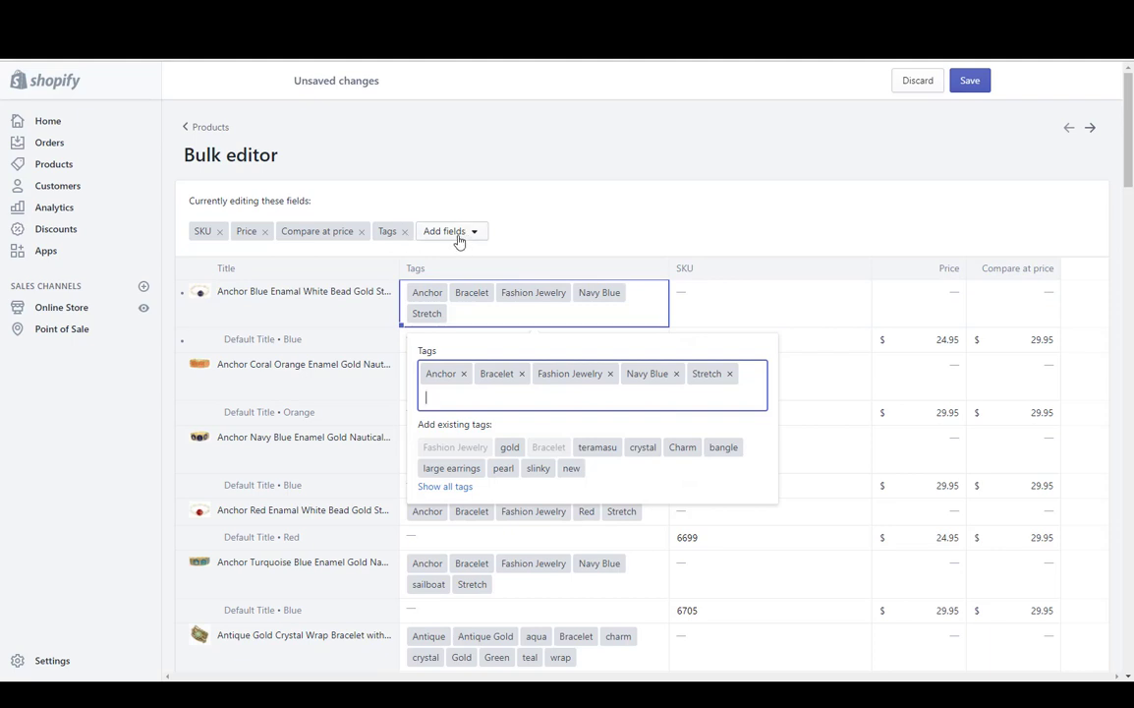
click(729, 314)
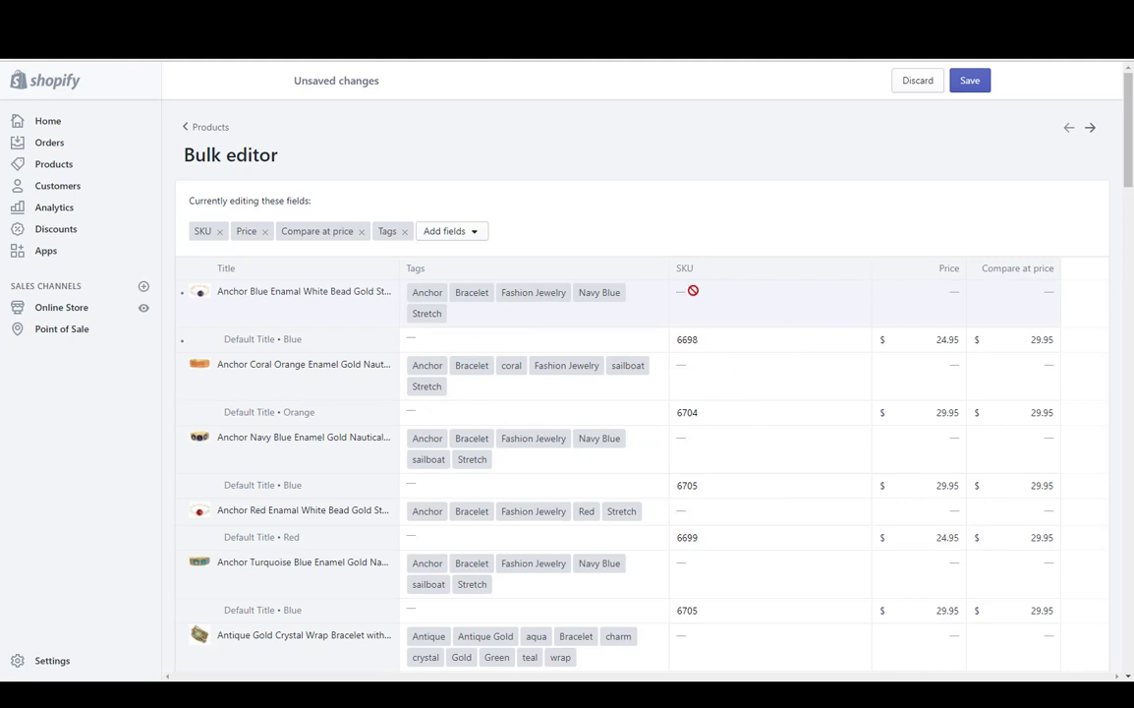
Step: Change the last digit of the Anchor Blue Enamal White Bead bracelet's SKU to 7, restore it to 6698, and save
scroll(693, 290, down, 1)
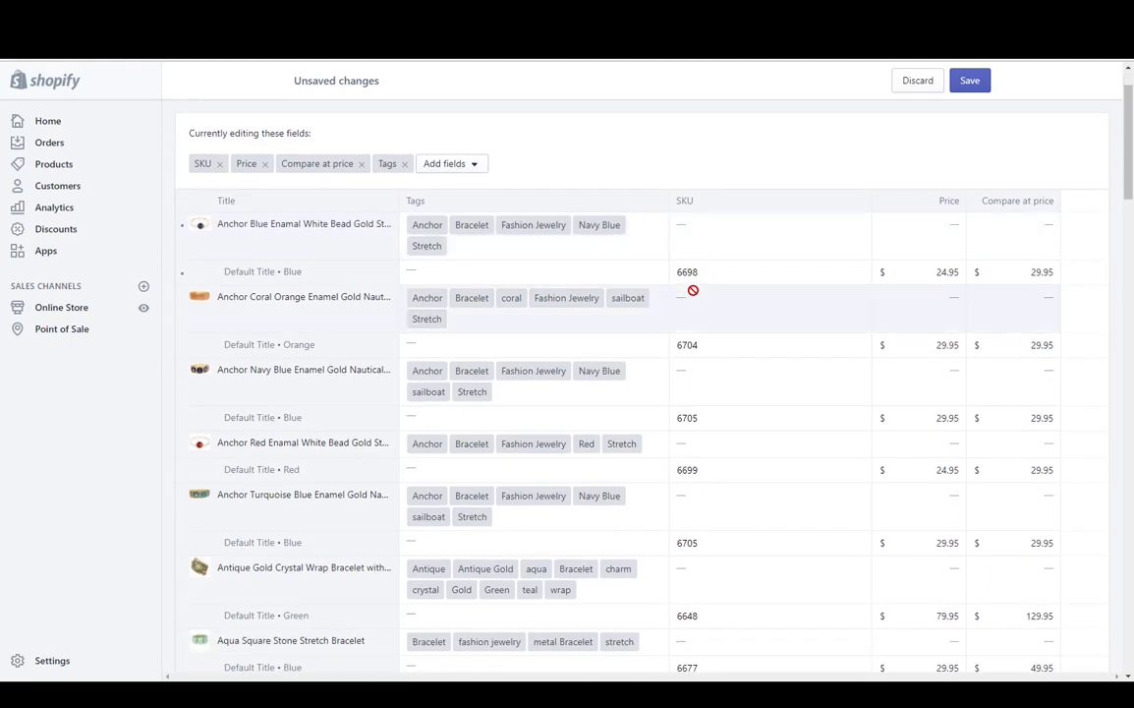
click(721, 276)
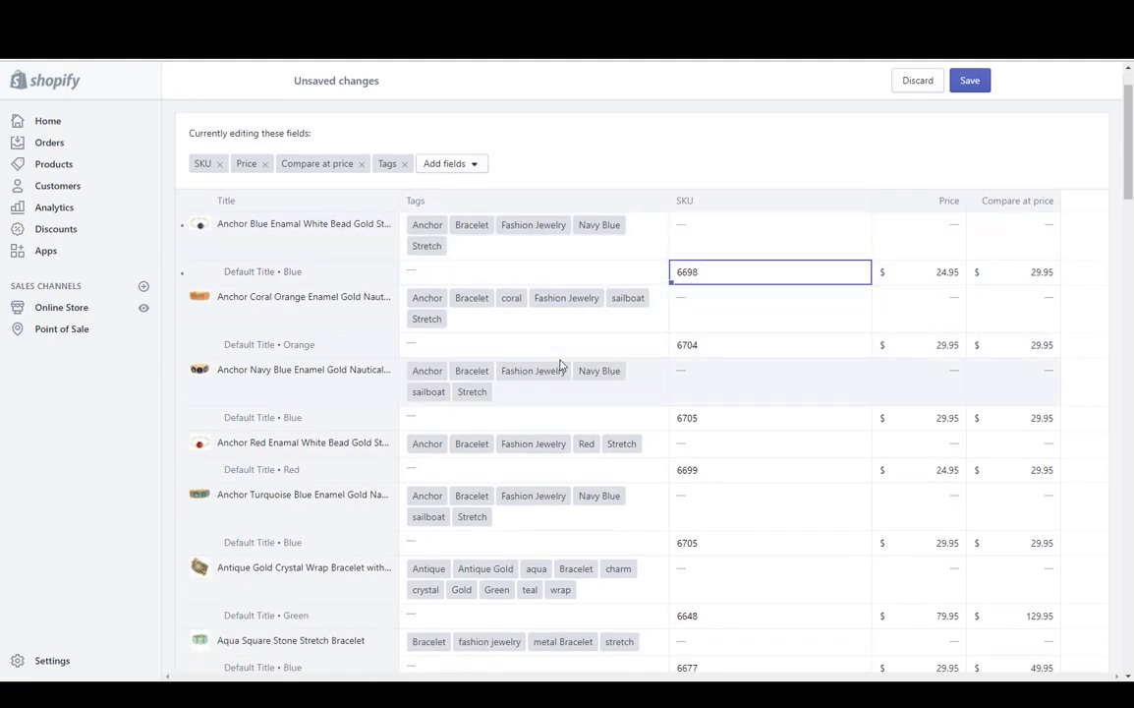
scroll(562, 361, down, 1)
scroll(562, 365, down, 1)
scroll(562, 365, up, 3)
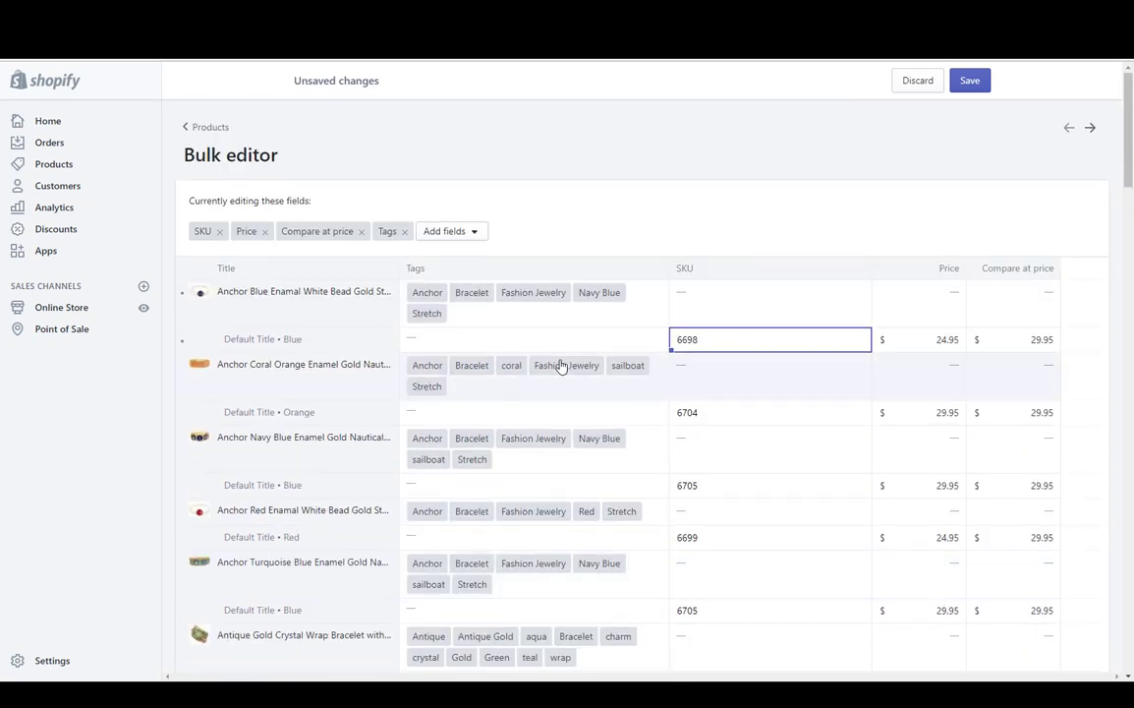
double_click(716, 339)
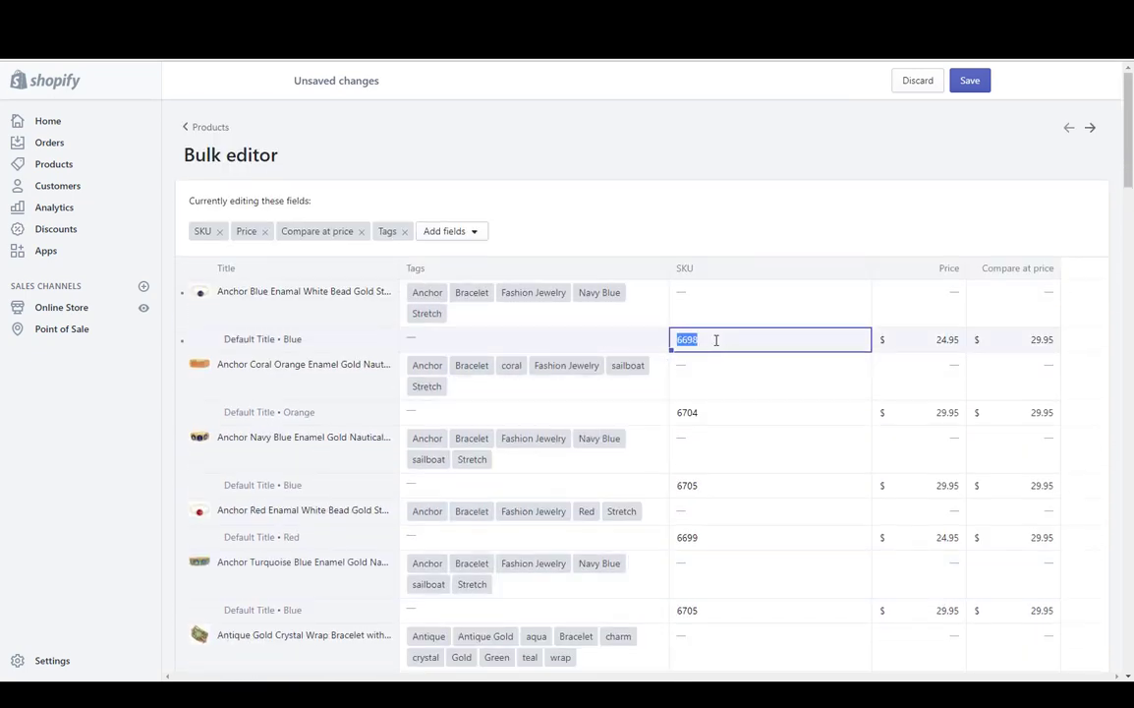
click(716, 339)
key(BackSpace)
text(7)
text(8)
key(Return)
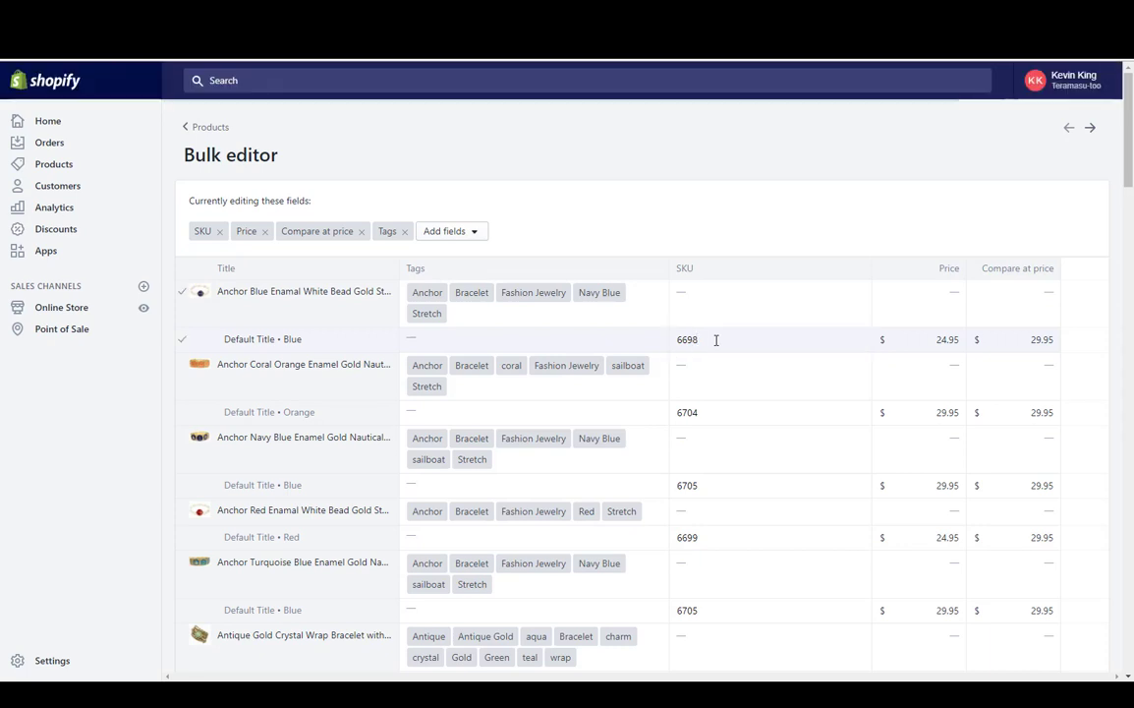
Step: Remove the Tags field from the bulk editor's columns and add the Inventory quantity field
scroll(716, 340, down, 10)
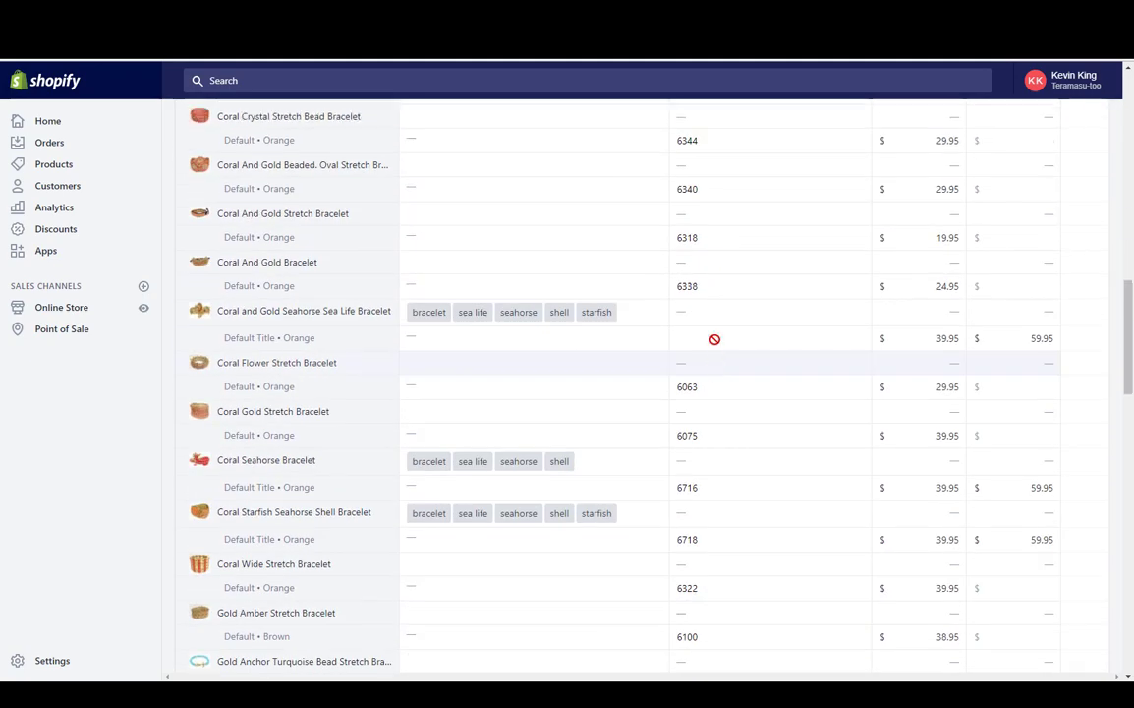
scroll(713, 347, up, 15)
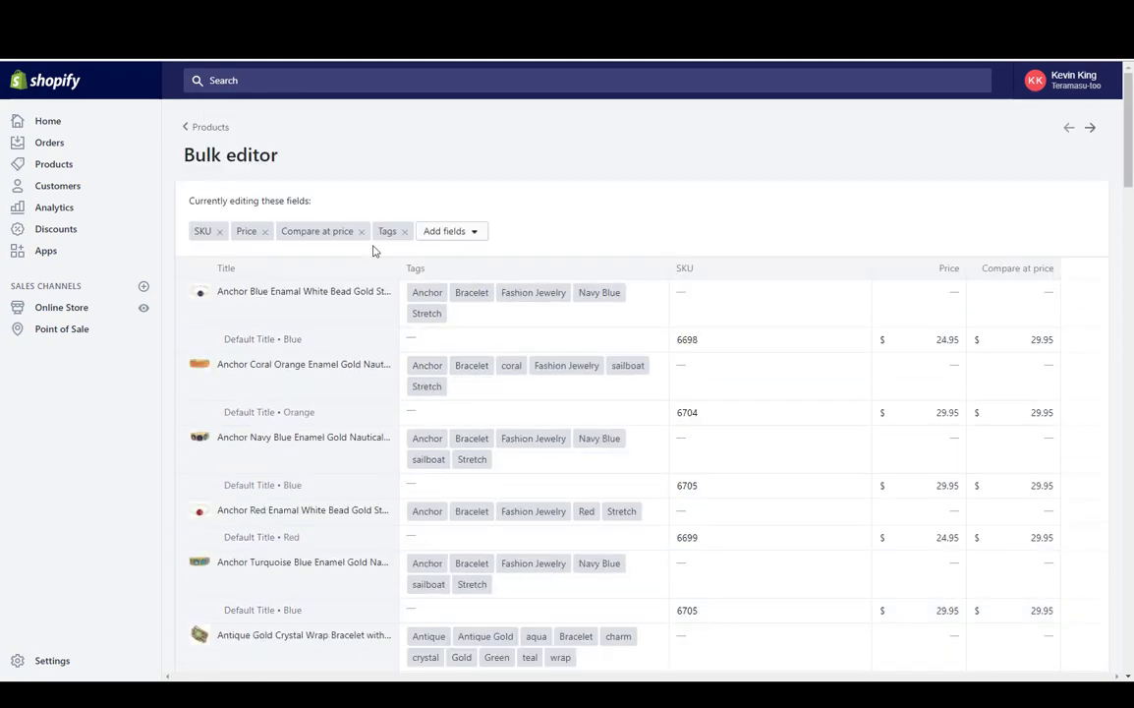
click(404, 232)
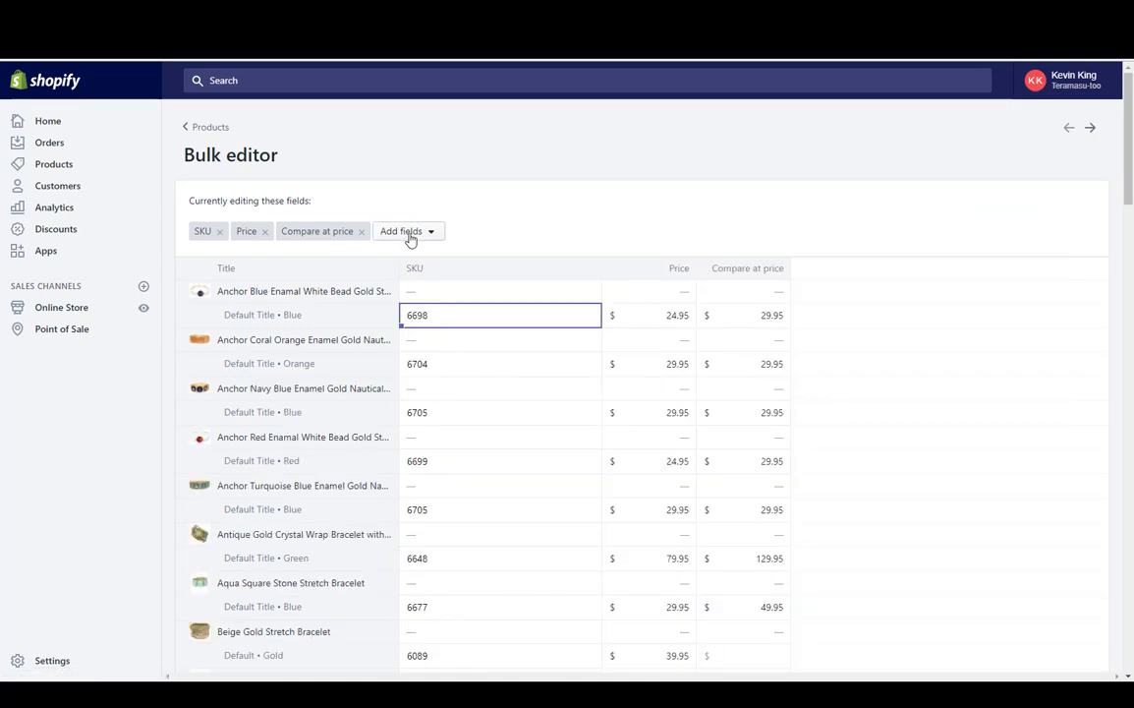
click(420, 233)
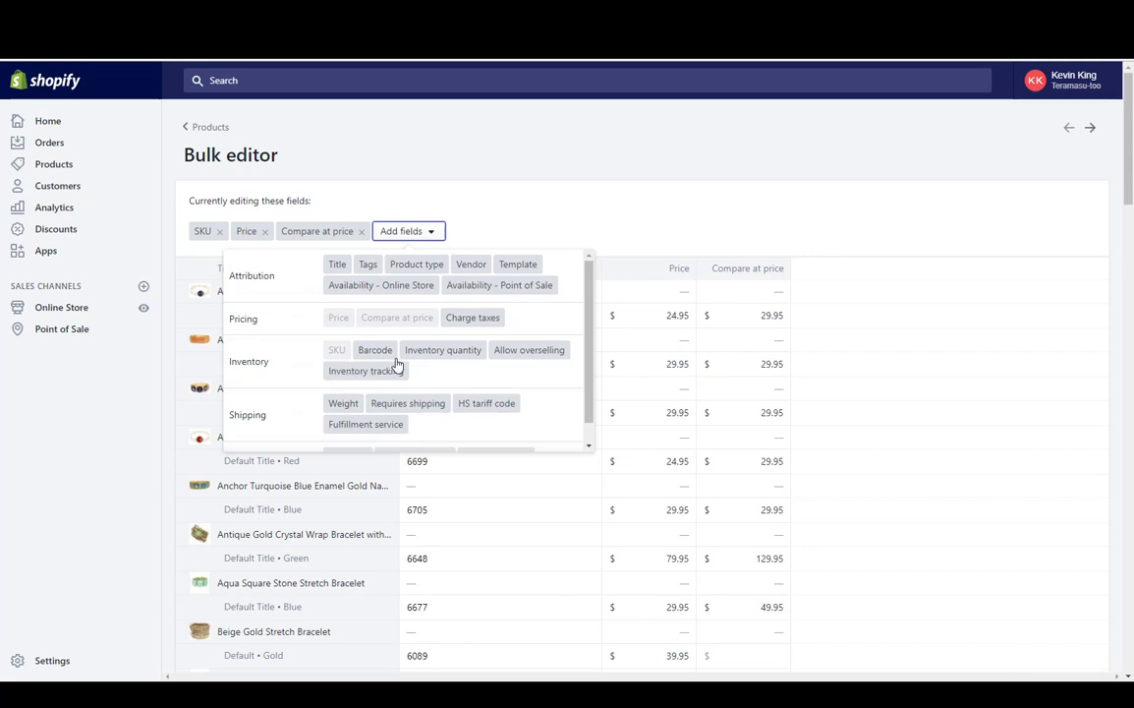
click(429, 351)
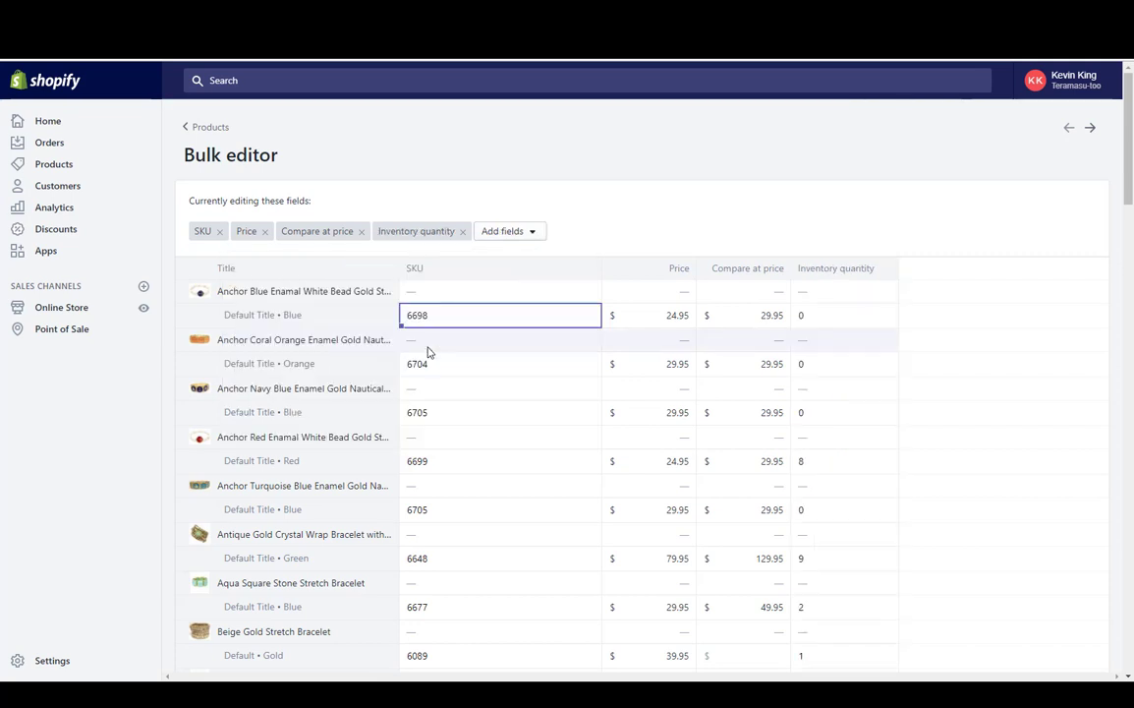
Step: Set the inventory quantity of the Anchor Blue Enamal White Bead bracelet's Blue variant to 2 and close the quantity adjustment
click(806, 315)
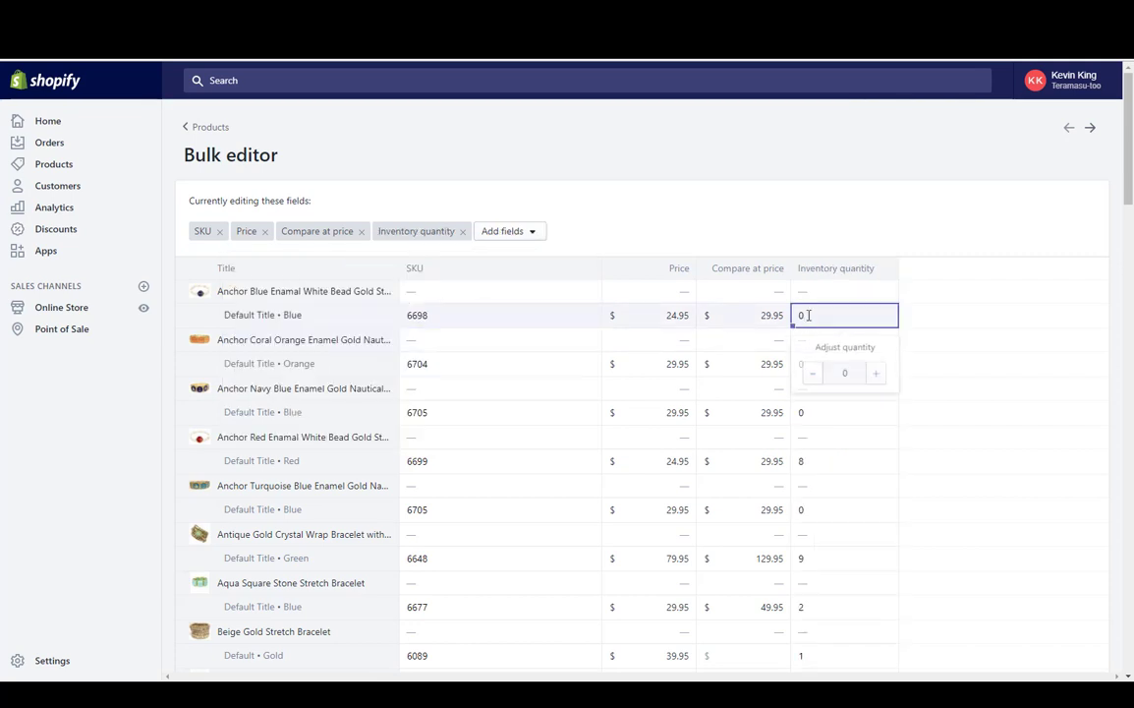
click(875, 376)
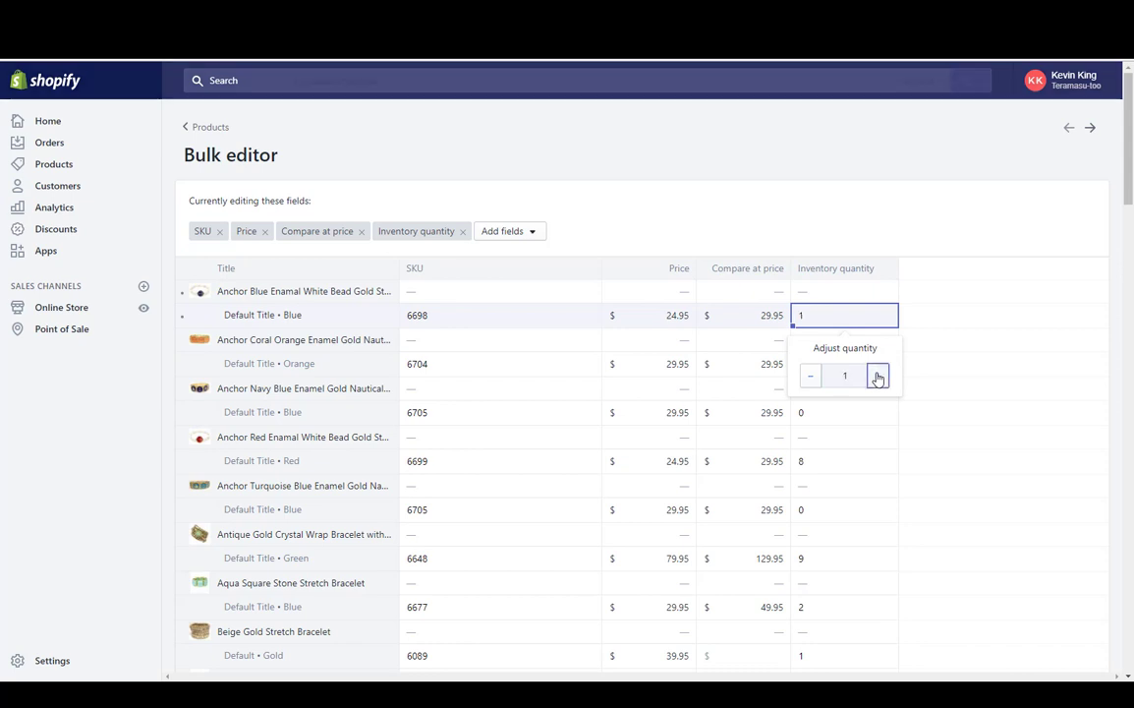
click(874, 375)
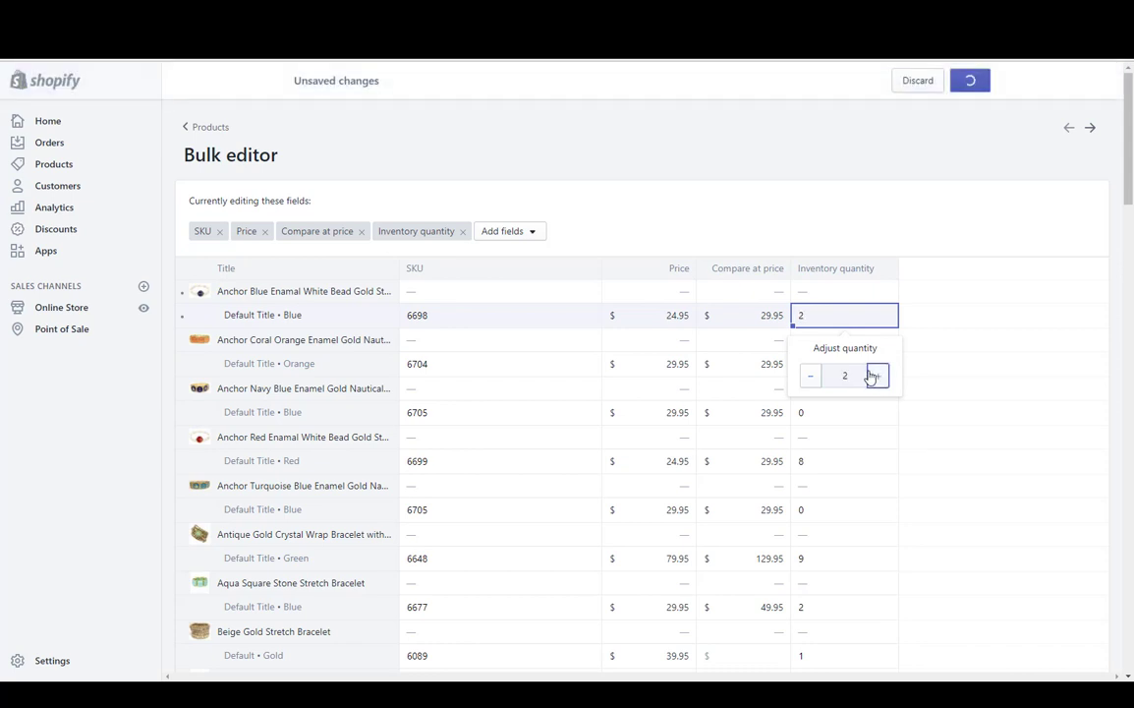
click(853, 236)
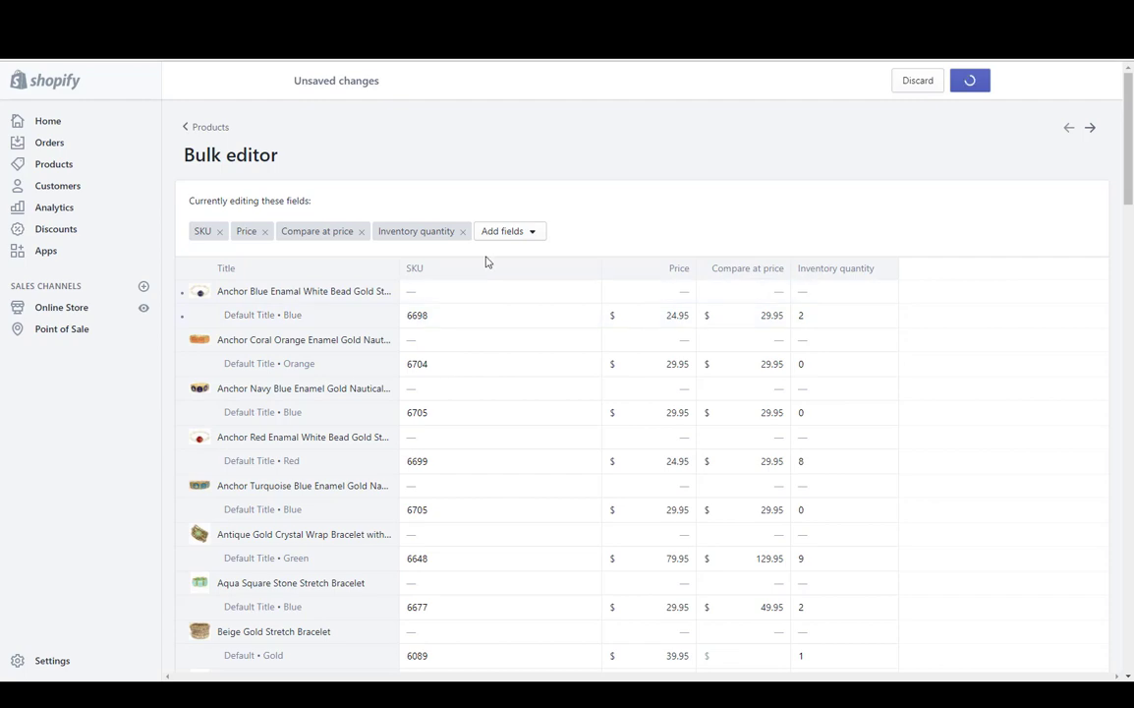
scroll(509, 324, down, 20)
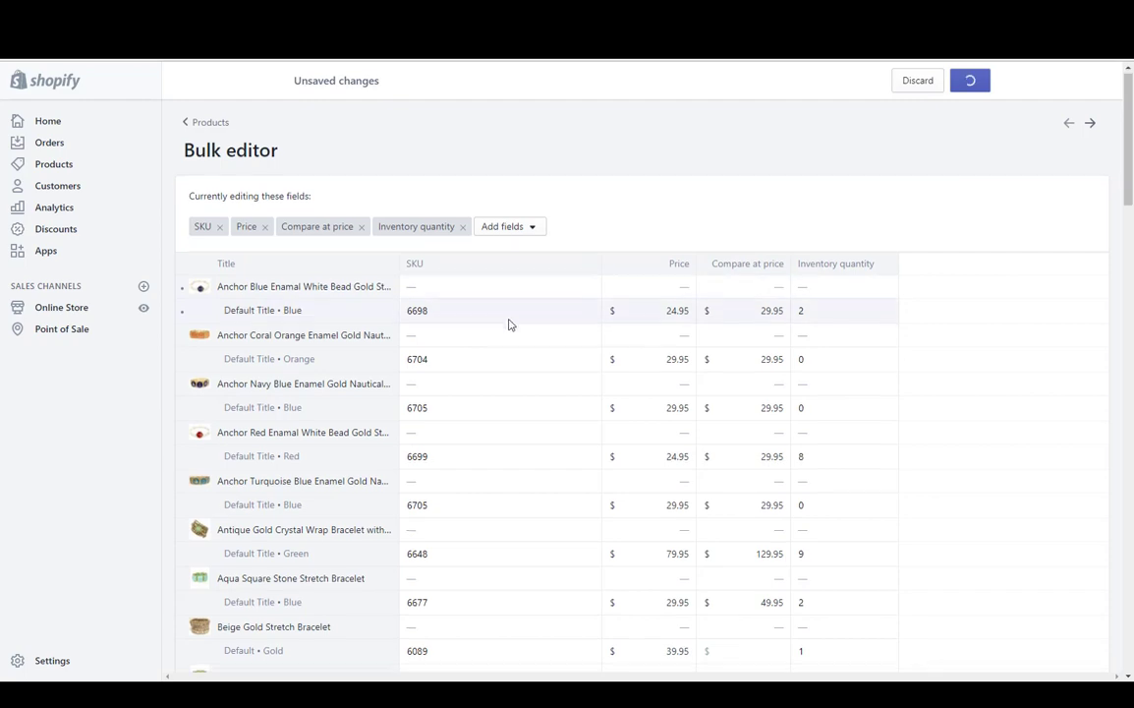
scroll(510, 324, down, 12)
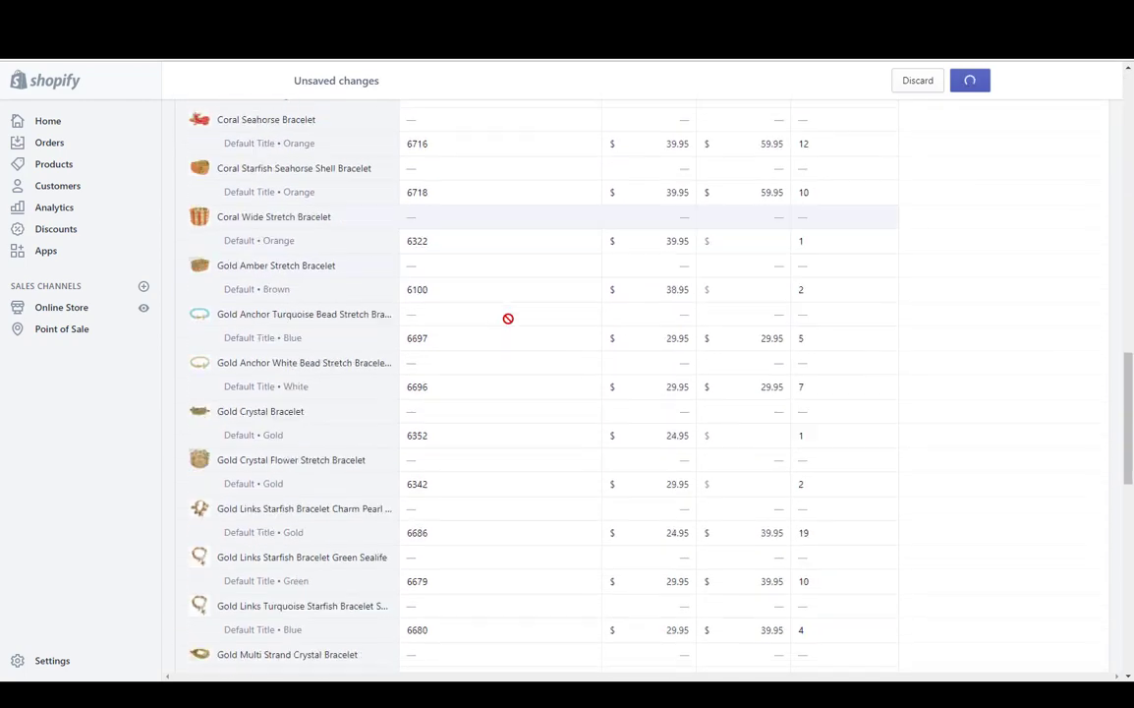
scroll(509, 325, up, 20)
scroll(509, 324, up, 5)
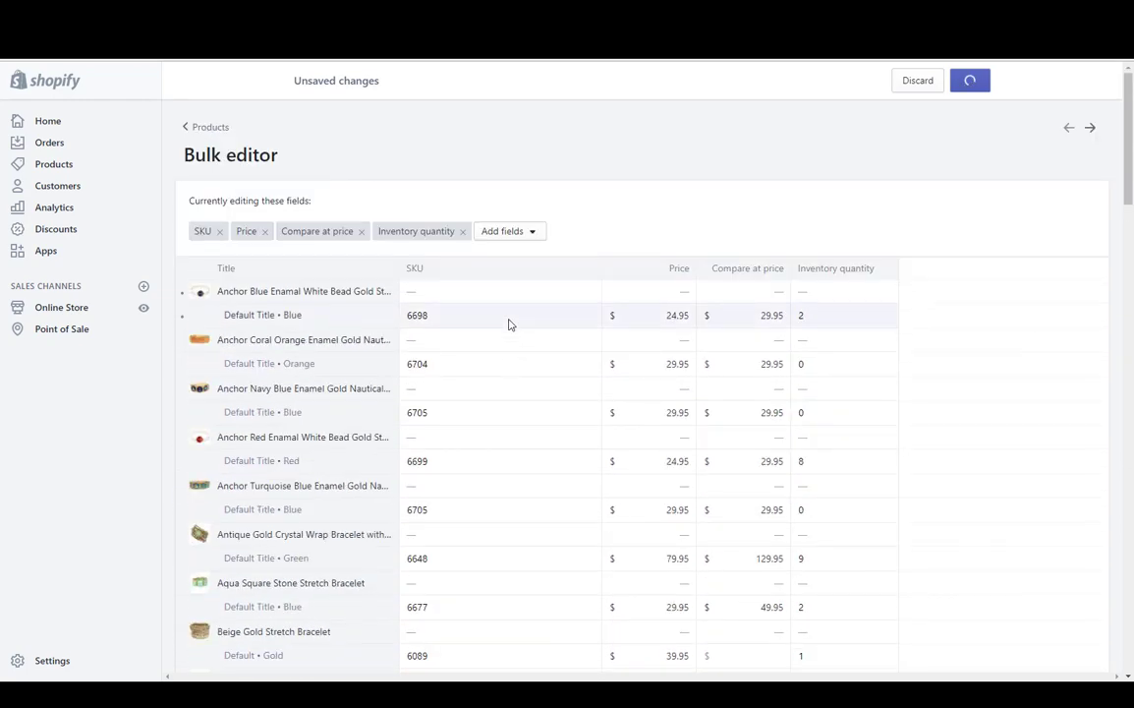
double_click(265, 291)
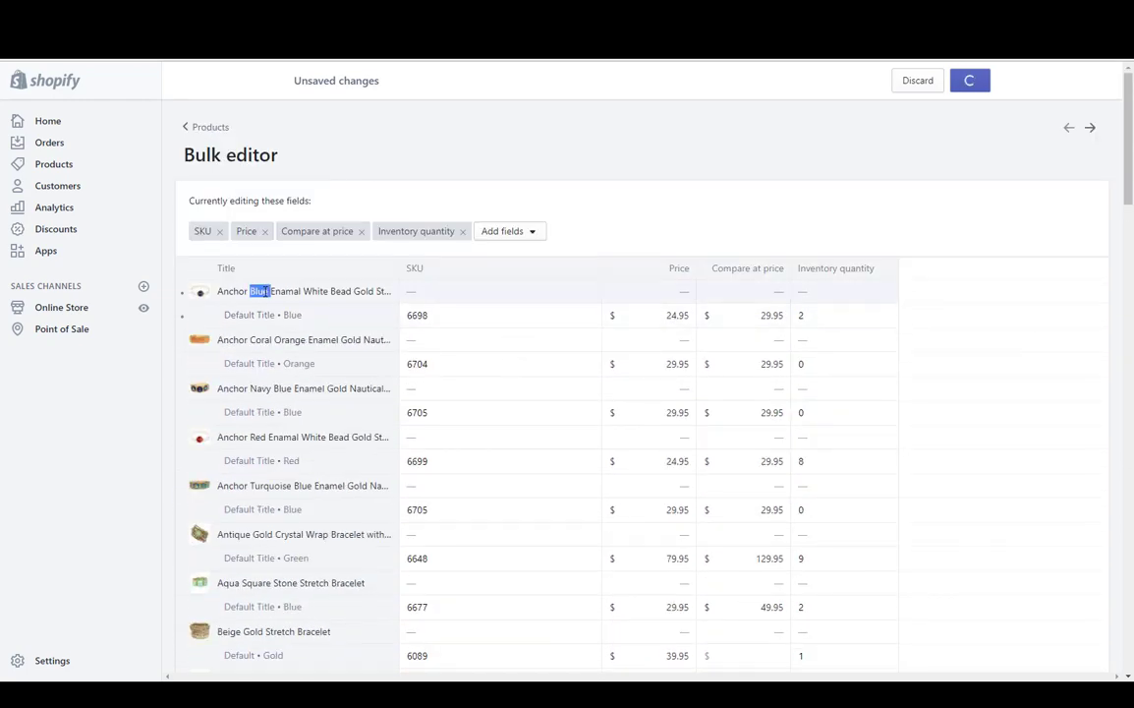
click(265, 291)
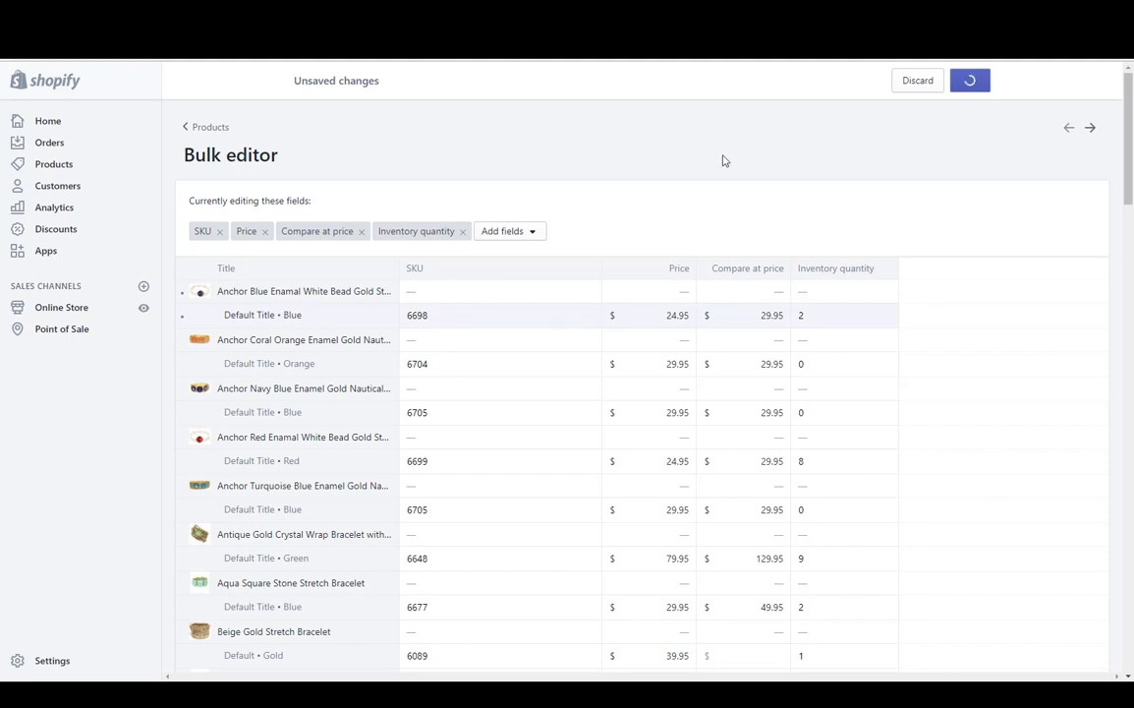
Step: Discard all unsaved changes in the bulk editor
click(919, 82)
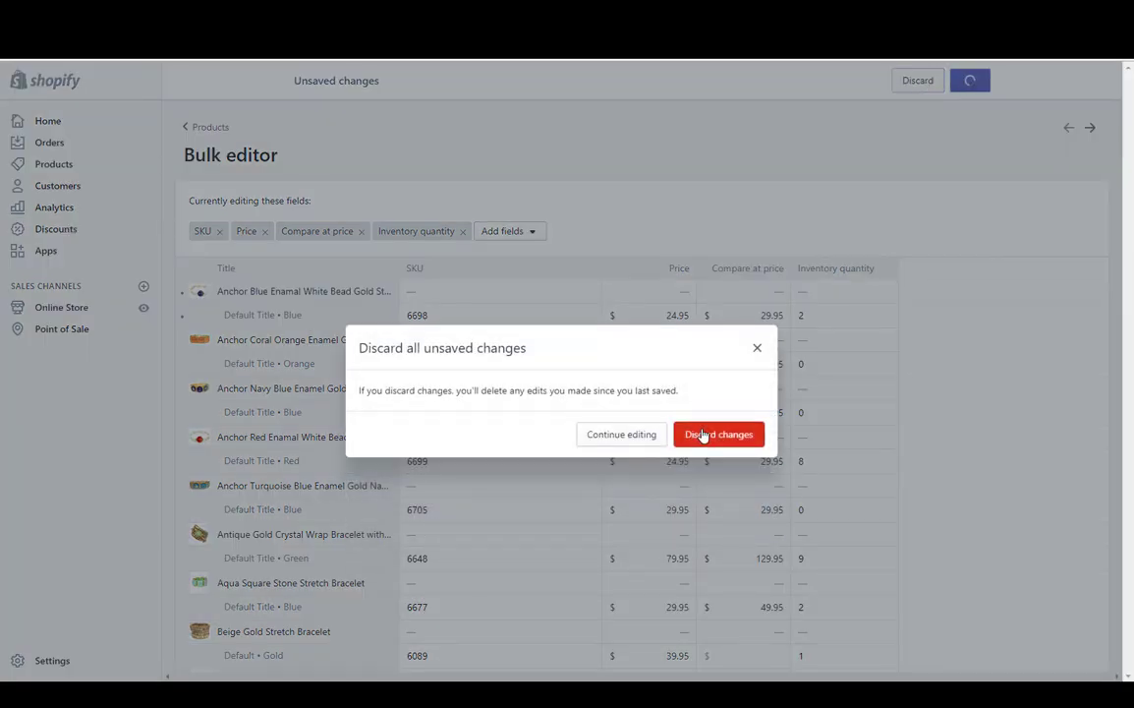
click(704, 435)
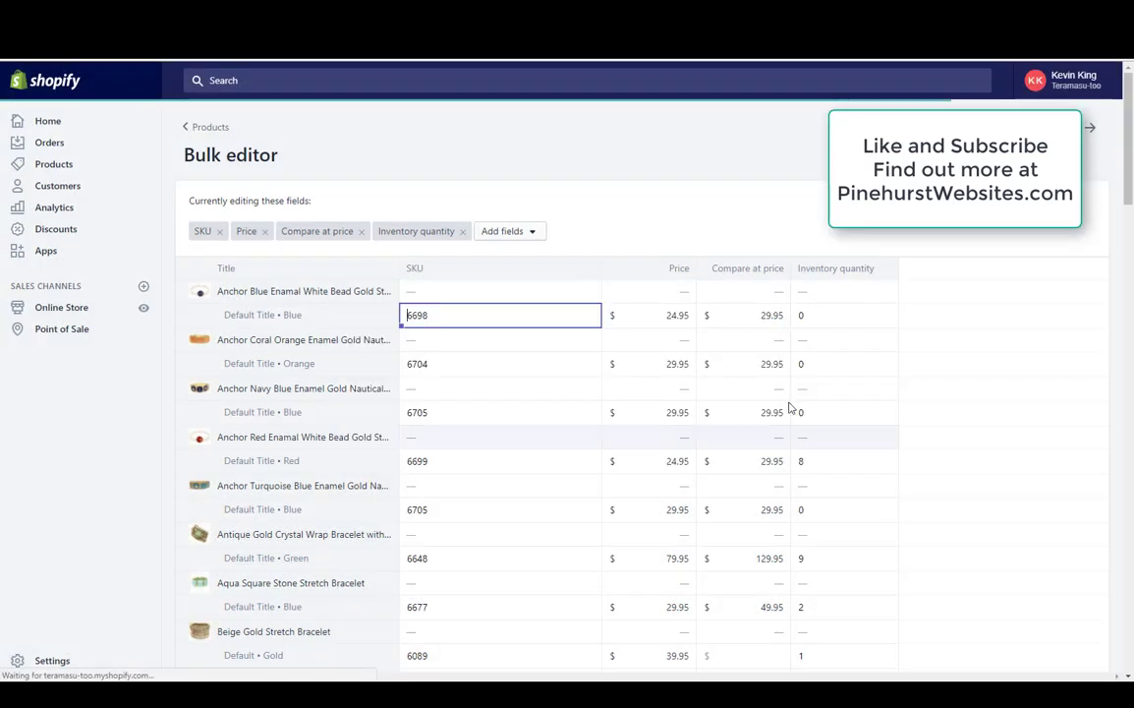